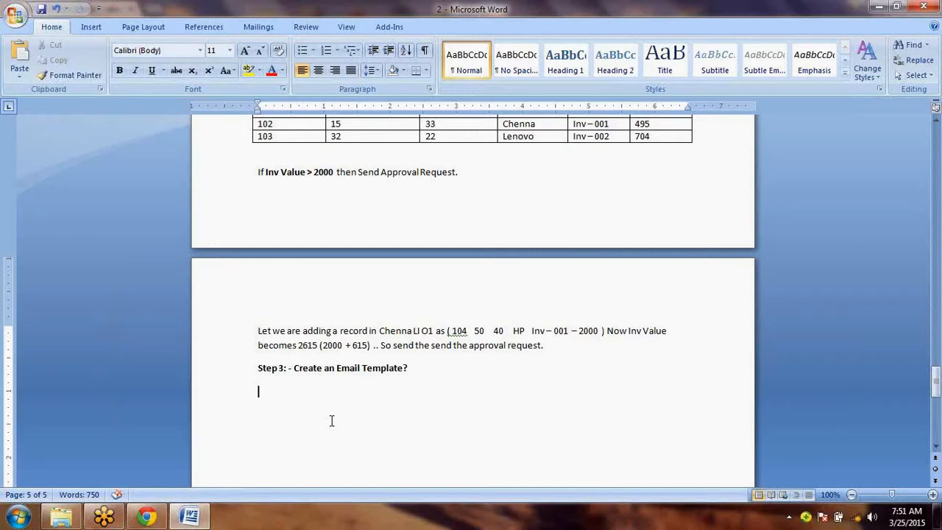
# - Switch to Salesforce in the browser, proceed with a Text email template and make it available for use
pyautogui.hotkey('alt', 'Tab')
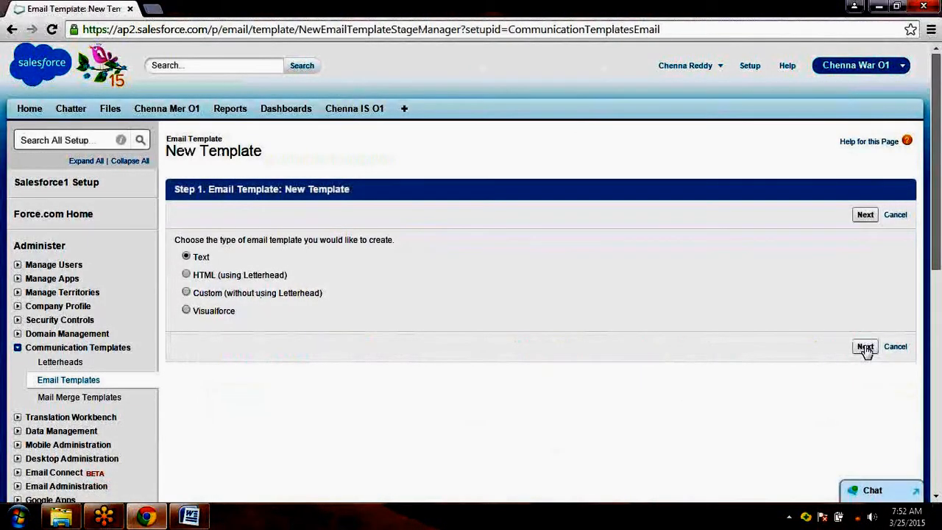
pyautogui.click(866, 348)
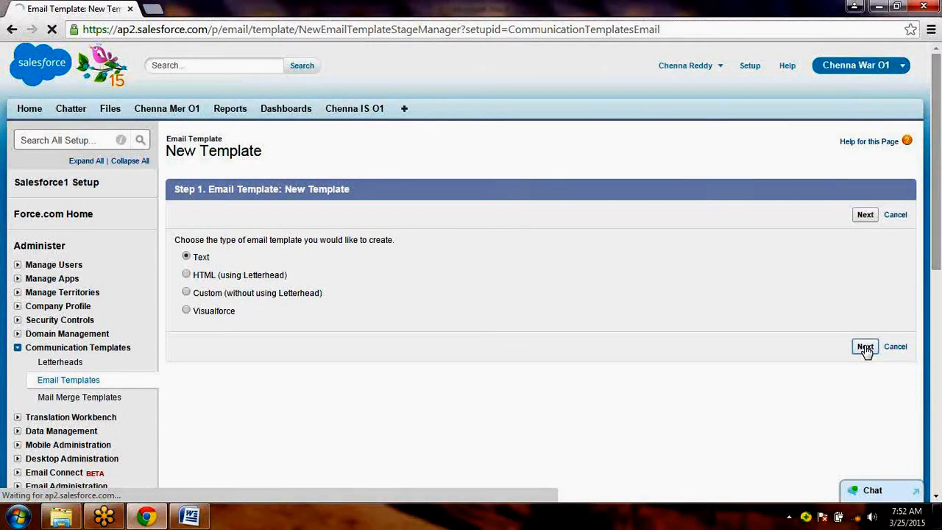
pyautogui.scroll(-5, 317, 228)
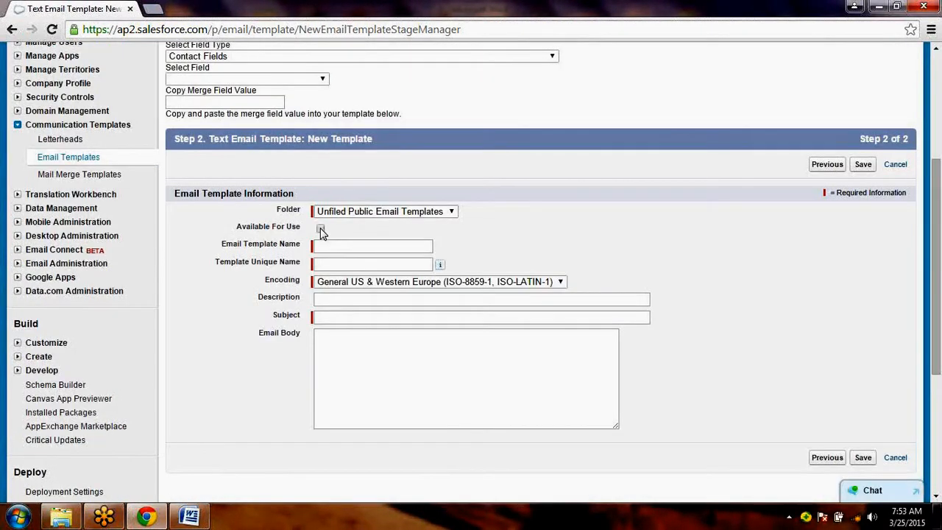
pyautogui.click(358, 215)
pyautogui.click(492, 231)
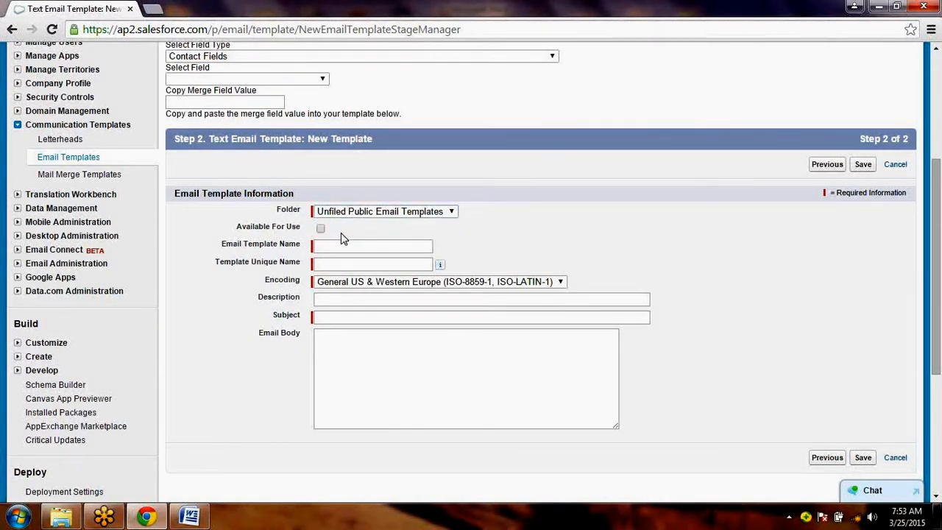
pyautogui.click(321, 230)
# - Name the email template "Chenna Inv Value O1" and let its unique name fill in from that
pyautogui.click(340, 252)
pyautogui.write('Chenna Inv Value')
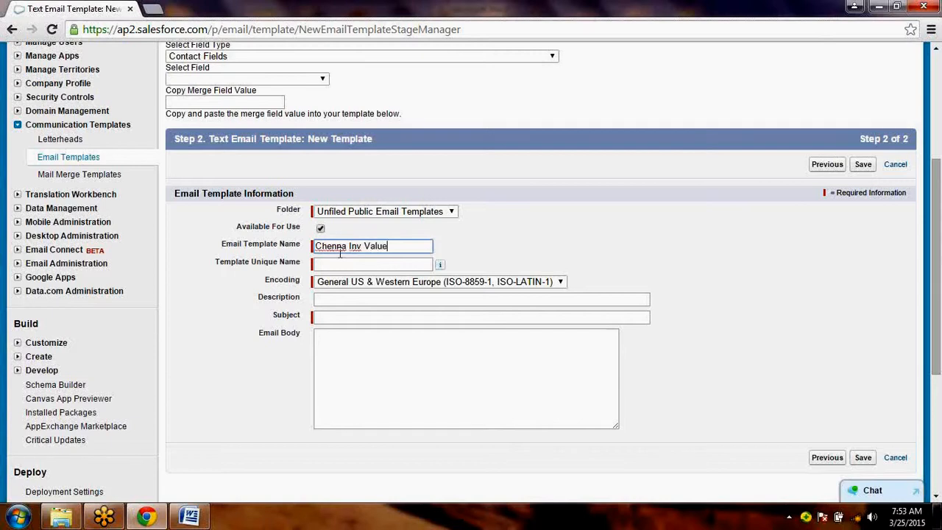
pyautogui.write(' O1')
pyautogui.press('Tab')
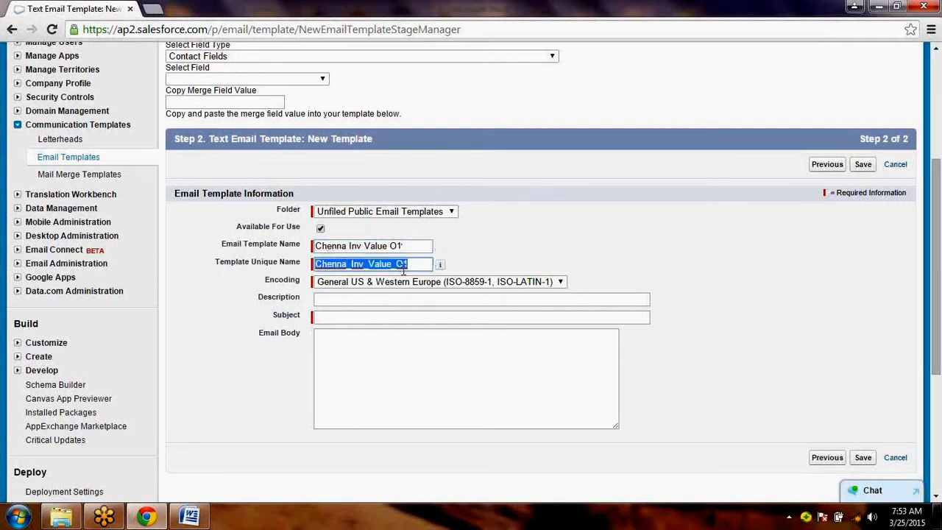
# - Set the template's subject to "There is Large Invoice Value & it requires your Approvals"
pyautogui.click(355, 298)
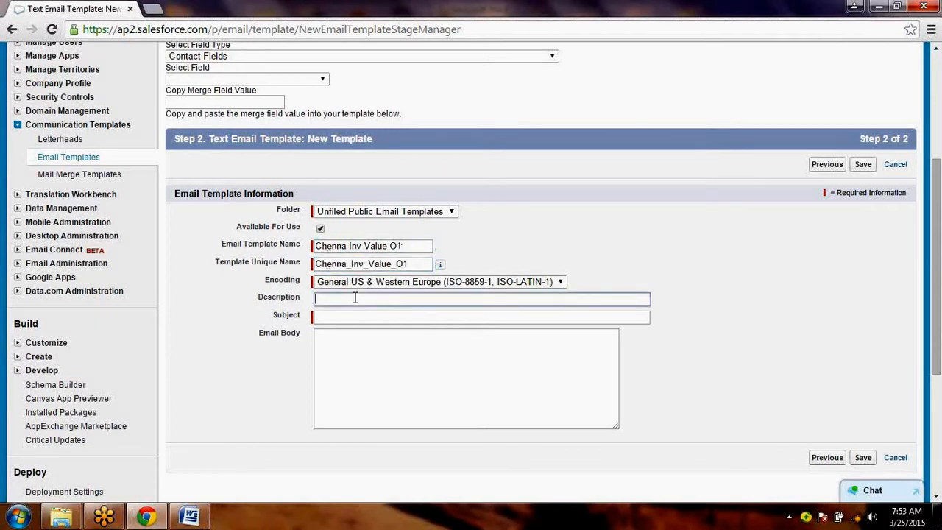
pyautogui.click(337, 318)
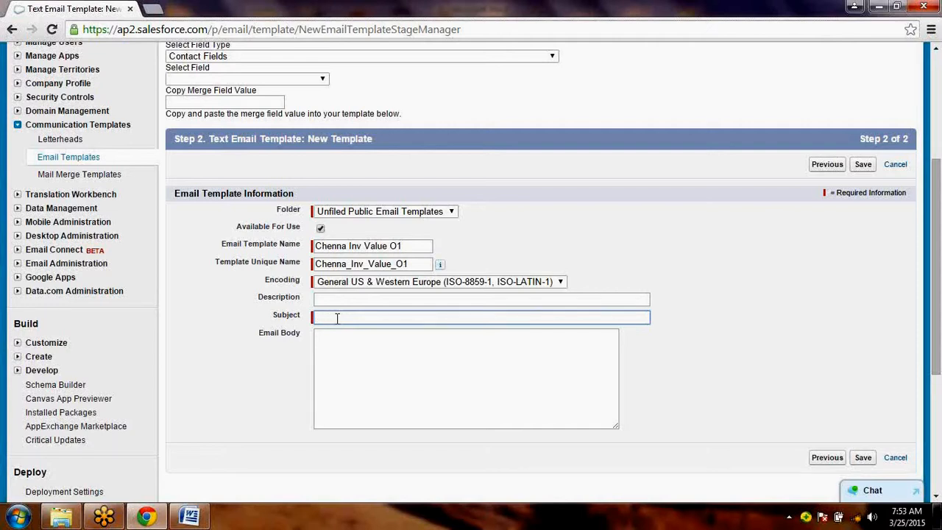
pyautogui.write('There is Large Invoice Value &')
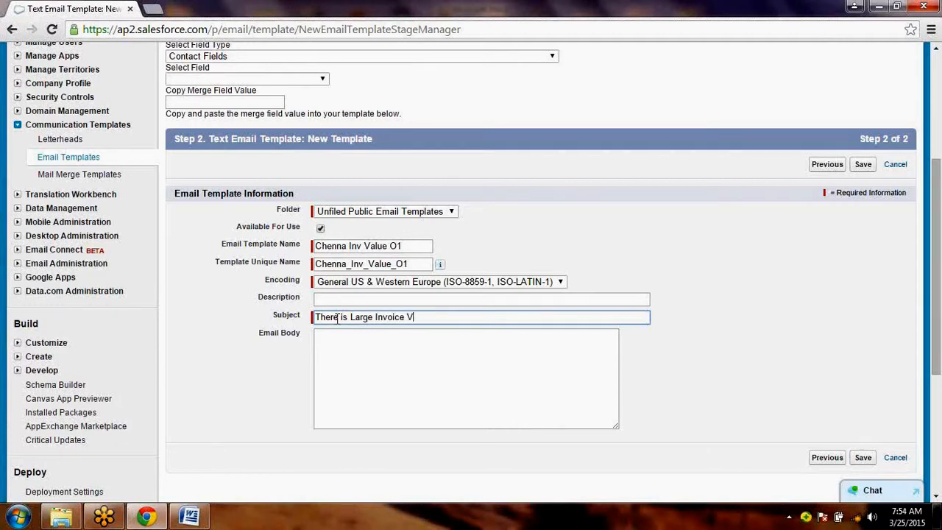
pyautogui.press('BackSpace')
pyautogui.write('& it requires your Approval')
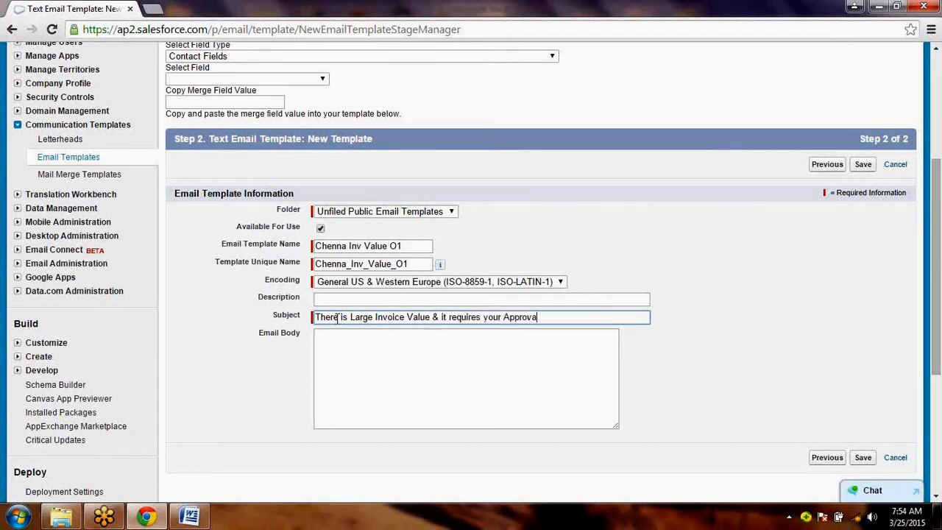
pyautogui.write('s')
pyautogui.press('Tab')
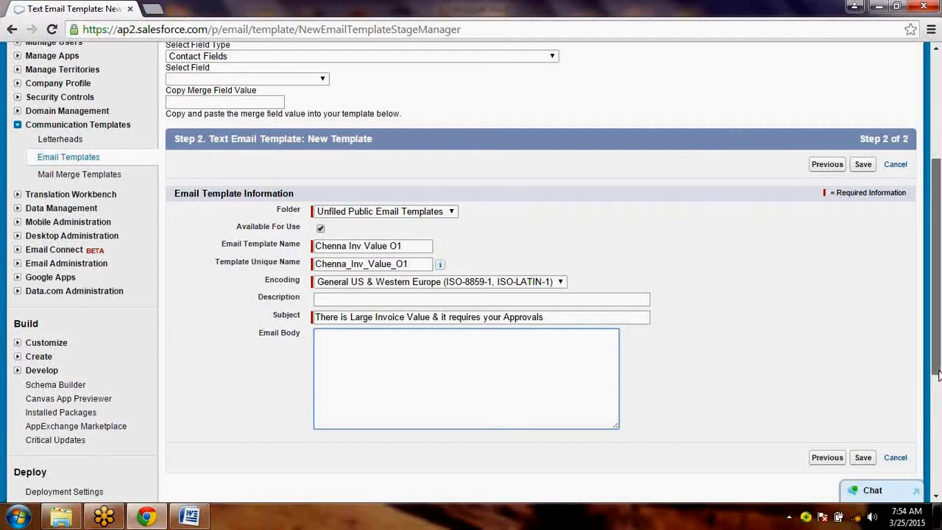
pyautogui.moveTo(936, 375); pyautogui.dragTo(938, 406)
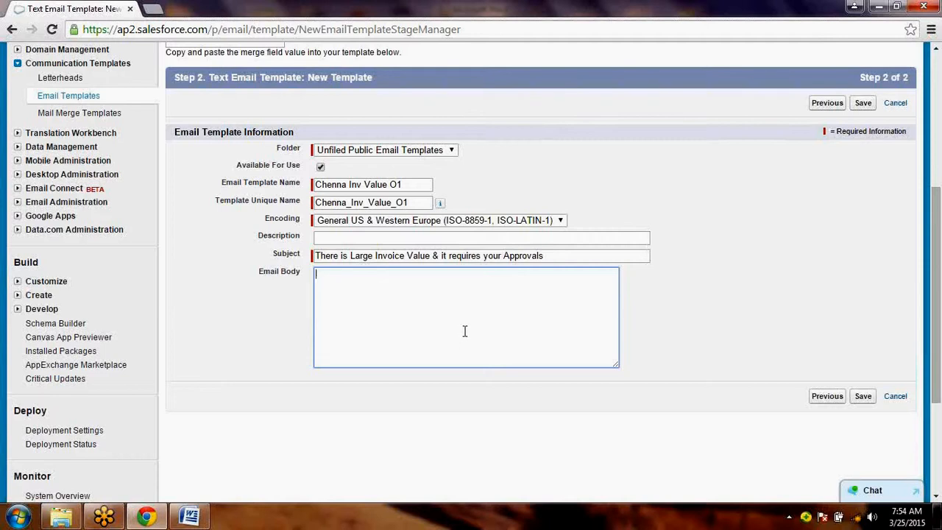
pyautogui.write('{')
pyautogui.write('!')
pyautogui.write(' Chenna')
pyautogui.write('_')
pyautogui.write('IS')
pyautogui.write('_')
pyautogui.write('O1')
pyautogui.write('__')
pyautogui.write('c')
pyautogui.write('}Ow')
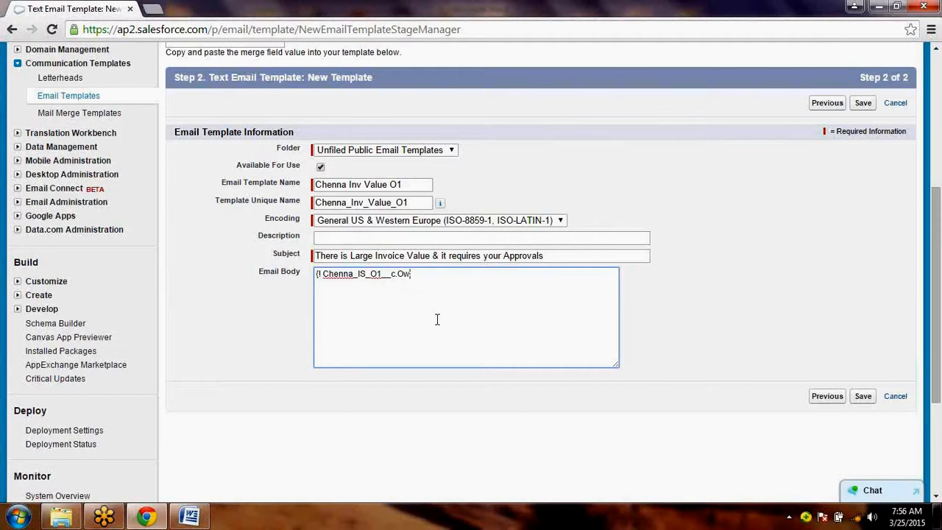
pyautogui.moveTo(422, 274); pyautogui.dragTo(303, 282)
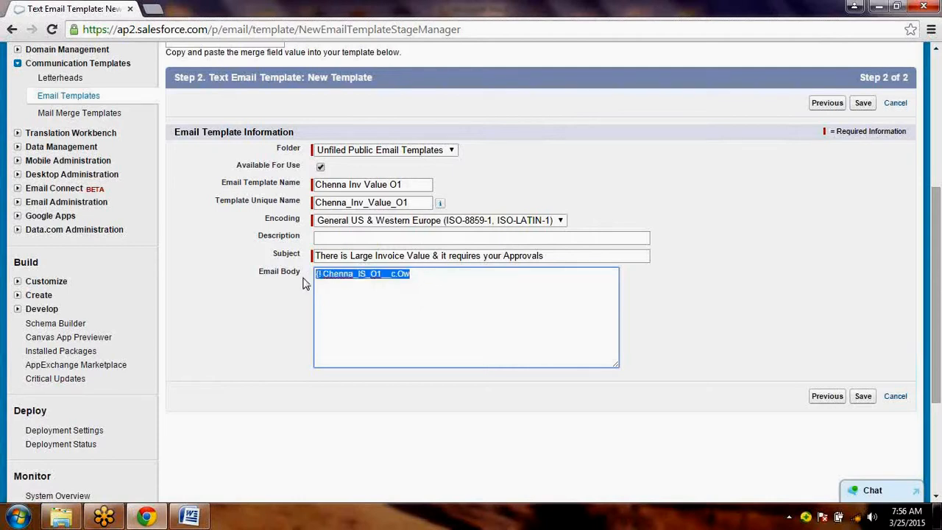
pyautogui.write('xxx')
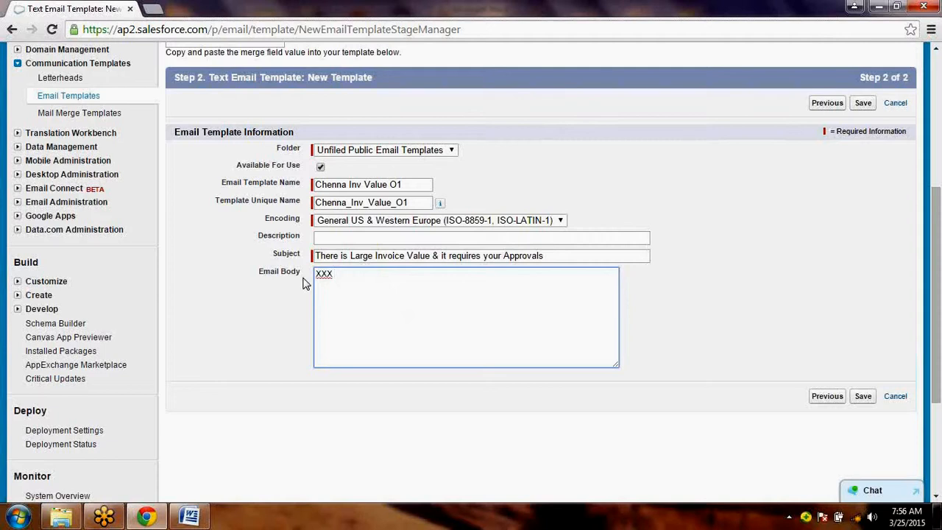
pyautogui.write(' Per')
pyautogui.write('son ')
pyautogui.write('given')
pyautogui.press('BackSpace')
pyautogui.press('BackSpace')
pyautogui.press('BackSpace')
pyautogui.press('BackSpace')
pyautogui.press('BackSpace')
pyautogui.press('BackSpace')
pyautogui.write('entered inv vou')
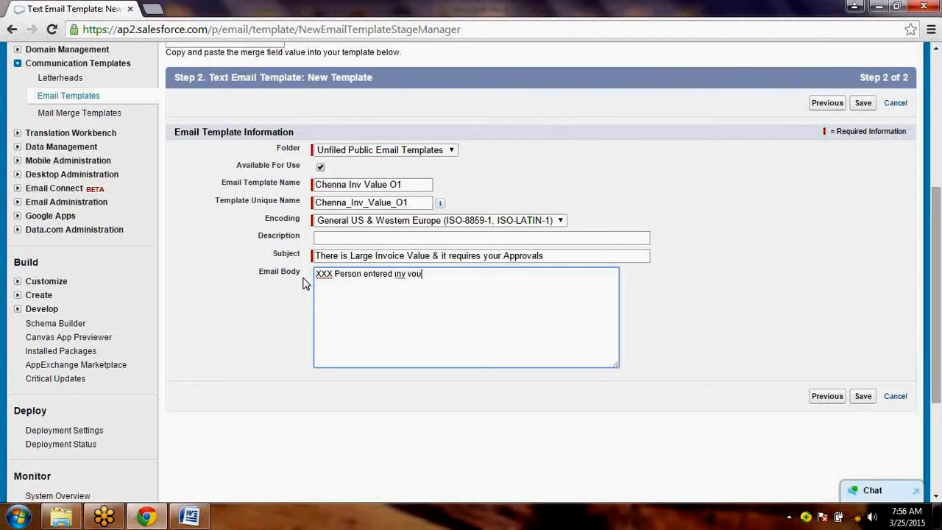
pyautogui.press('BackSpace')
pyautogui.press('BackSpace')
pyautogui.press('BackSpace')
pyautogui.press('BackSpace')
pyautogui.press('BackSpace')
pyautogui.press('BackSpace')
pyautogui.press('BackSpace')
pyautogui.press('BackSpace')
pyautogui.press('BackSpace')
pyautogui.press('BackSpace')
pyautogui.press('BackSpace')
pyautogui.press('BackSpace')
pyautogui.press('BackSpace')
pyautogui.press('BackSpace')
pyautogui.press('BackSpace')
pyautogui.press('BackSpace')
pyautogui.press('BackSpace')
pyautogui.press('BackSpace')
pyautogui.press('BackSpace')
pyautogui.press('BackSpace')
pyautogui.press('BackSpace')
pyautogui.press('BackSpace')
pyautogui.press('BackSpace')
pyautogui.press('BackSpace')
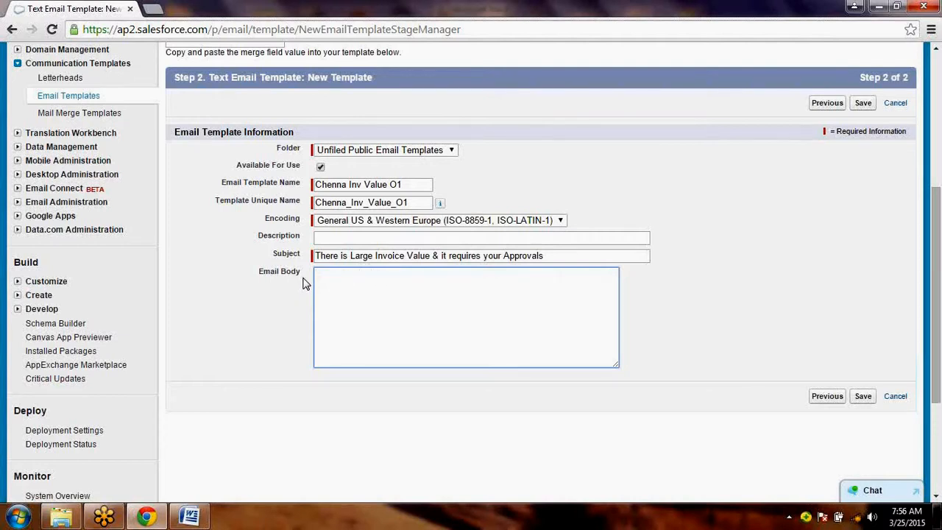
# - Begin the email body with the record owner merge field {!Chenna_IS_O1__c.OwnerFullName}
pyautogui.write('{')
pyautogui.write('{')
pyautogui.press('BackSpace')
pyautogui.write('! Chenna_IS_O1__c')
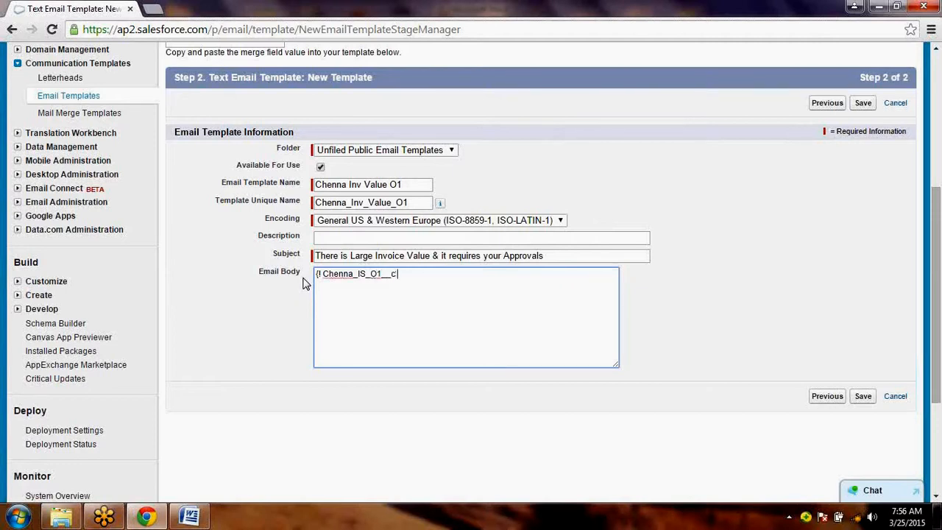
pyautogui.write('.OwnerFullNa')
pyautogui.write('me}')
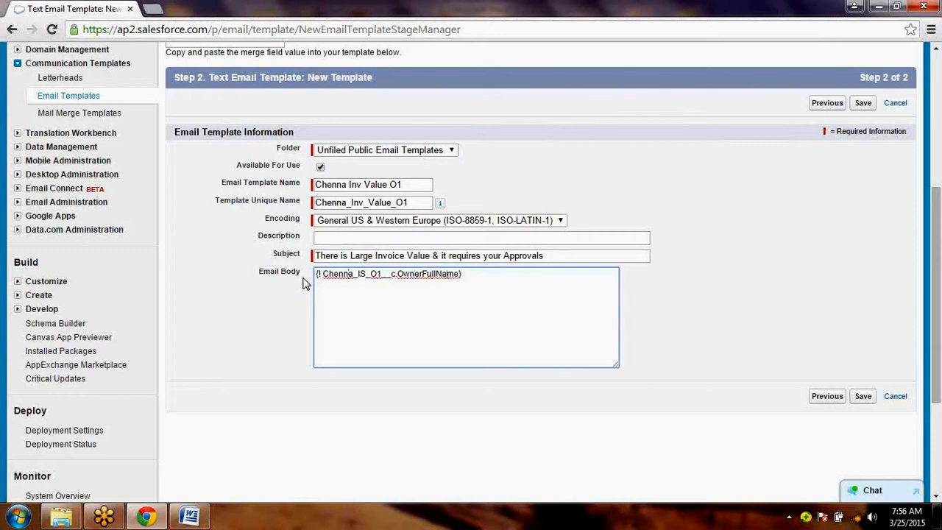
pyautogui.press('BackSpace')
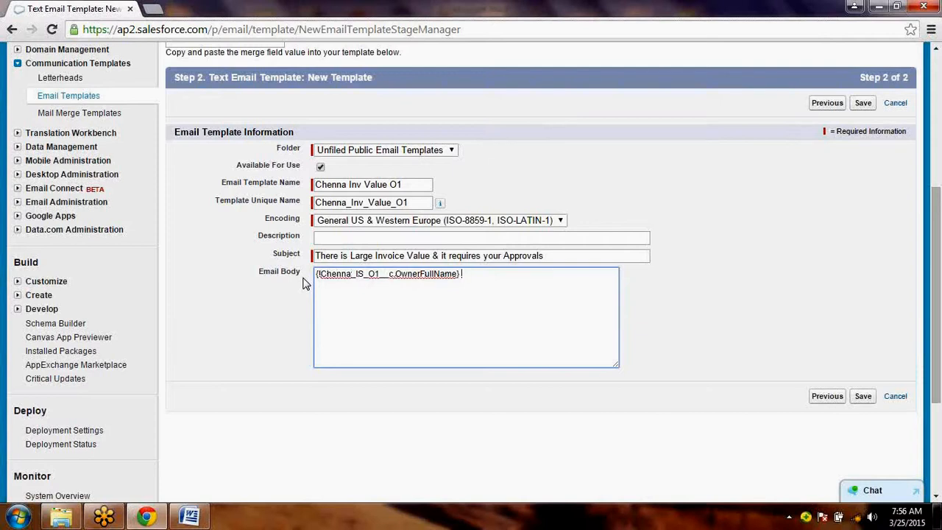
# - Continue the email body with "Submitted Approval Request on Invoice Stament that having total amount" after the owner merge field
pyautogui.write('Submitted Approval Request ')
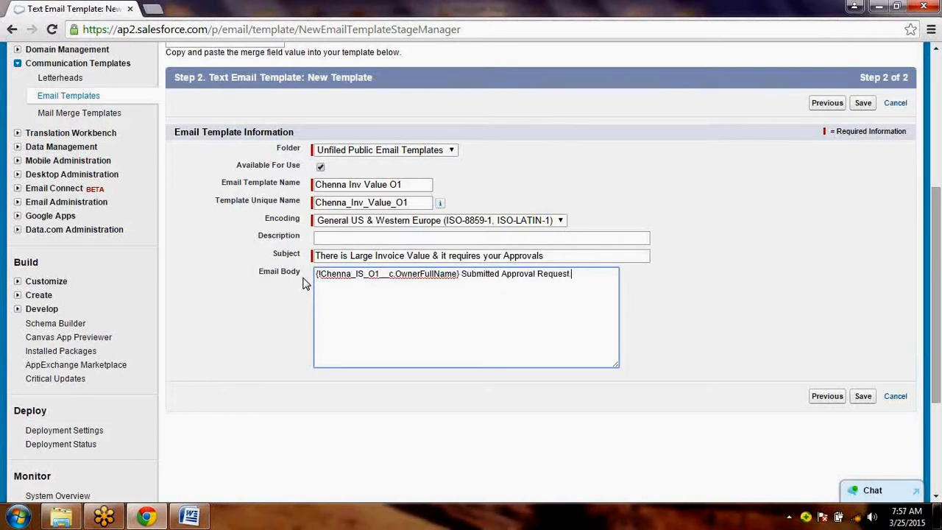
pyautogui.write('on Invoice Stament that')
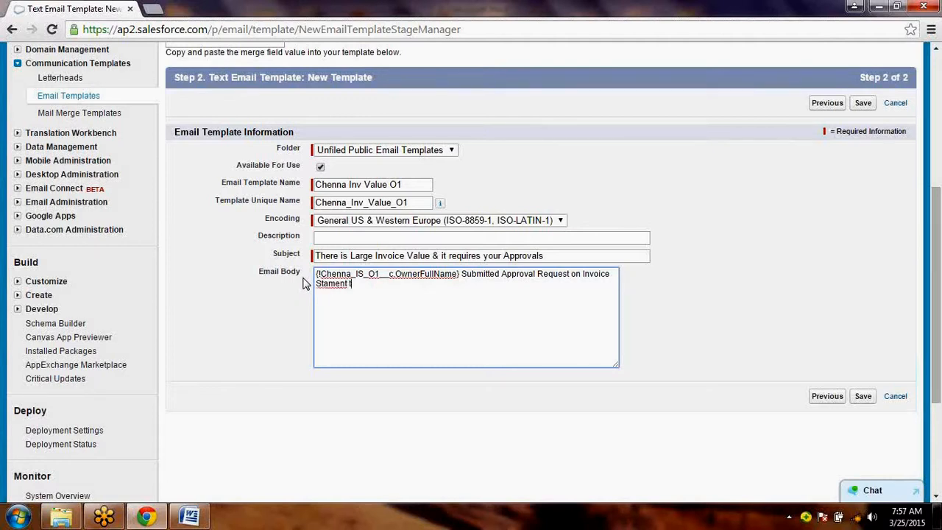
pyautogui.write(' having total amount')
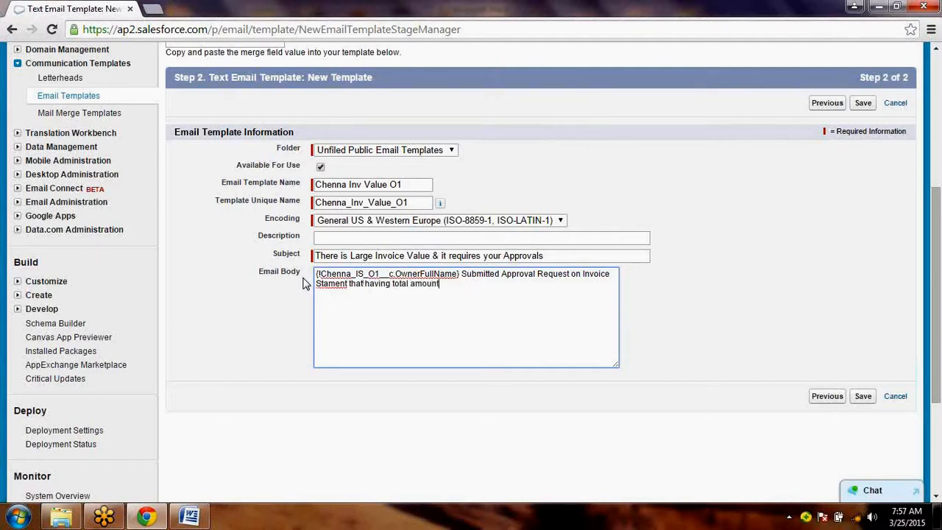
# - Add "= {!Chenna_IS_O1.Inv_Value__c}" after "total amount" in the email body
pyautogui.press('BackSpace')
pyautogui.write('=')
pyautogui.write('{!Chenna_IS_O1.Inv')
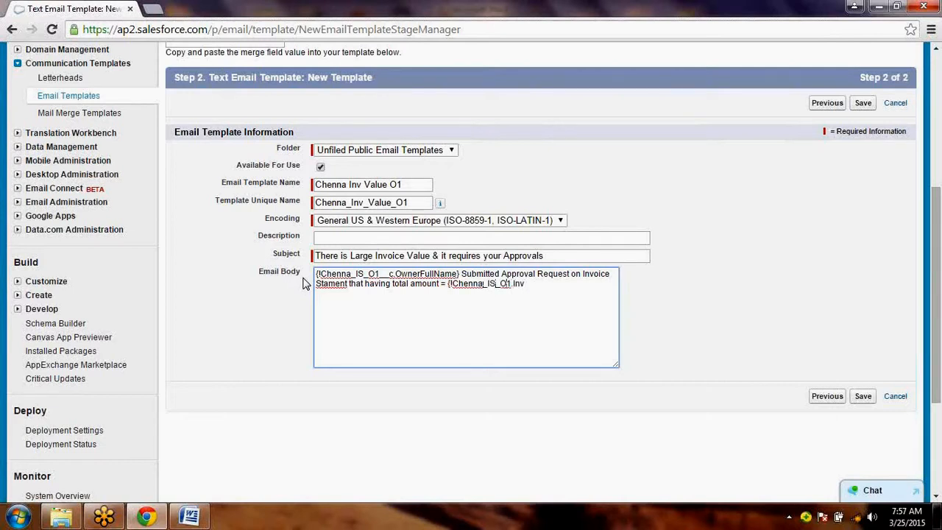
pyautogui.write('_Value__C')
pyautogui.press('BackSpace')
pyautogui.write('c')
pyautogui.write('}')
pyautogui.write(' on ')
pyautogui.write('{')
pyautogui.write('!')
pyautogui.write('Chenna_I')
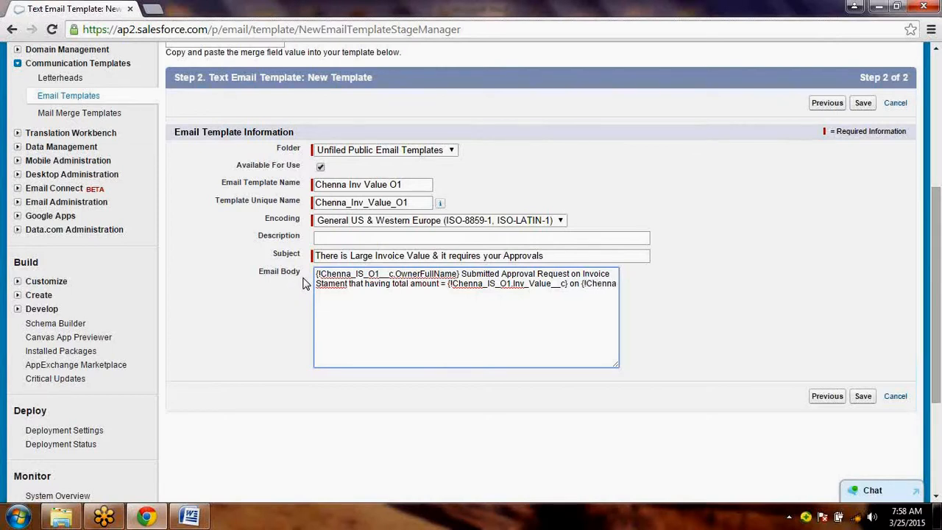
pyautogui.write('S')
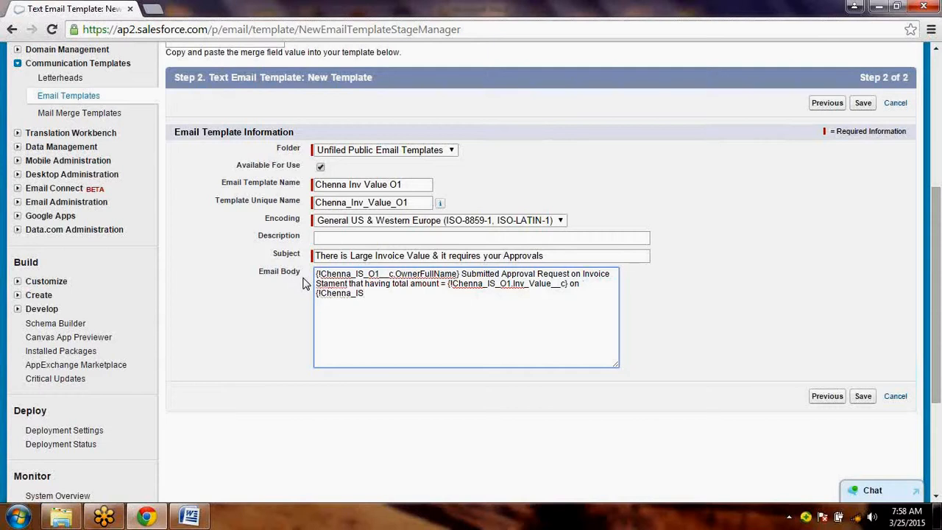
pyautogui.write('_O1__c.LastModi')
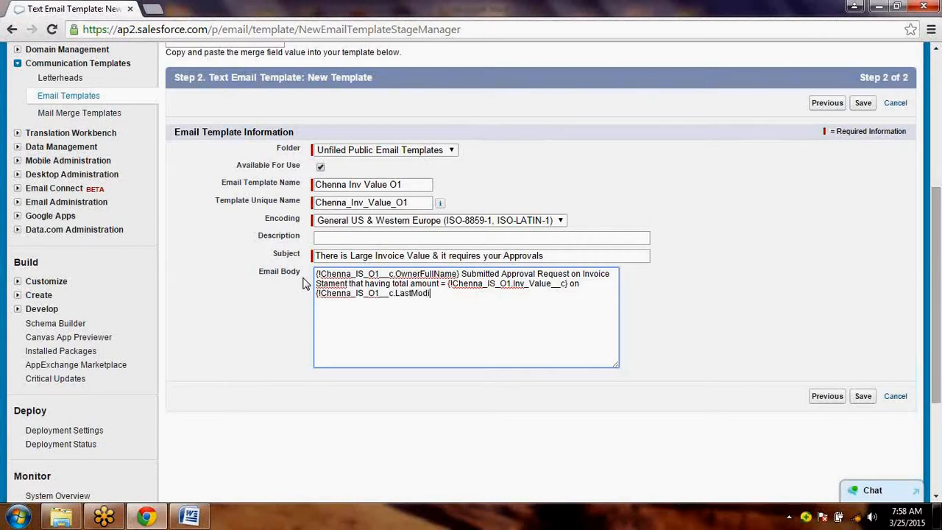
# - Finish the email body with "on {!Chenna_IS_O1__c.LastModifiedDate}"
pyautogui.write('fiedDate}')
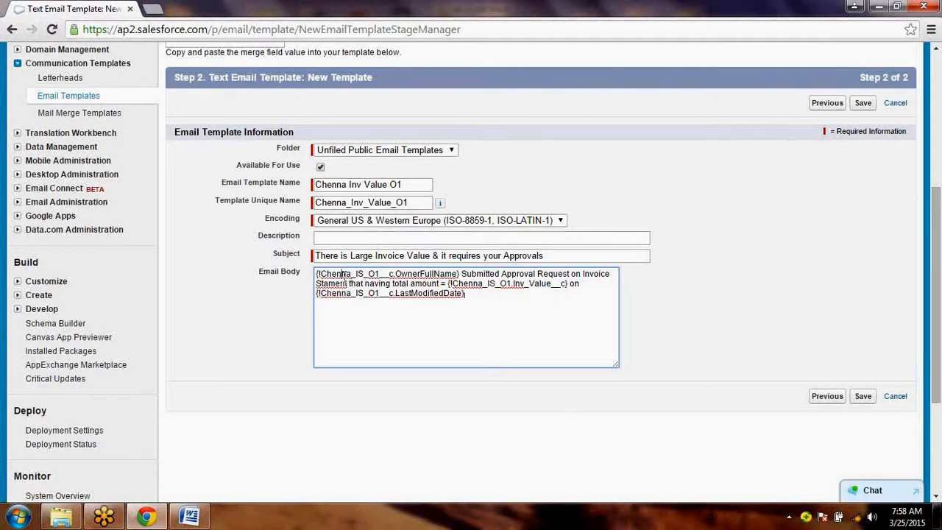
pyautogui.moveTo(341, 274); pyautogui.dragTo(446, 274)
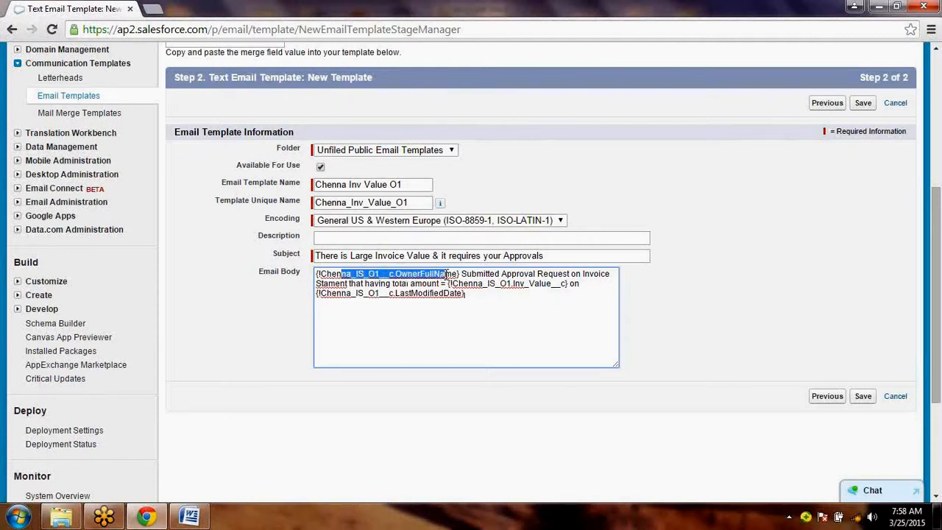
pyautogui.click(490, 318)
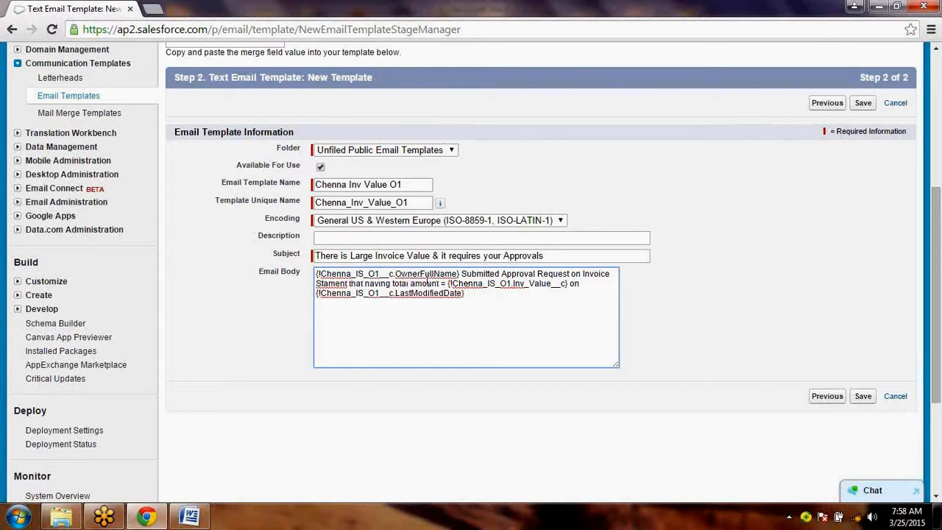
pyautogui.moveTo(425, 273); pyautogui.dragTo(351, 274)
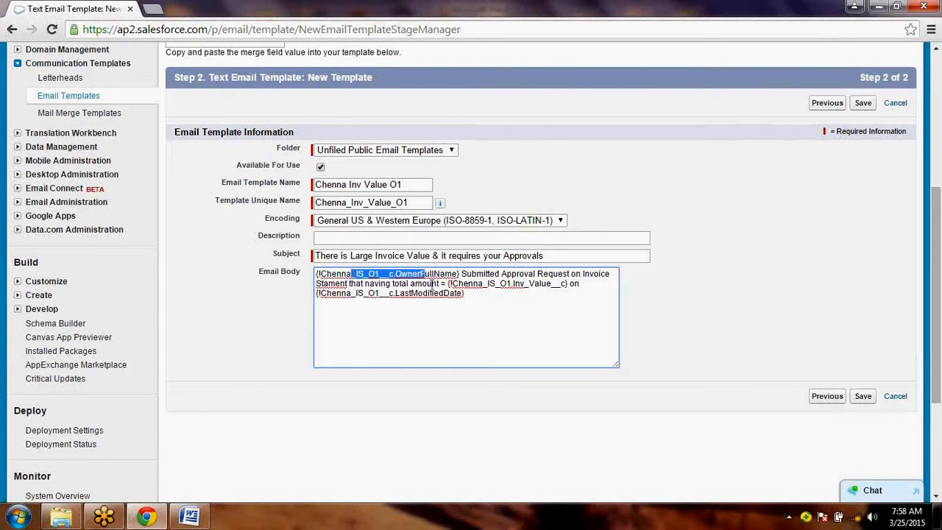
pyautogui.click(498, 320)
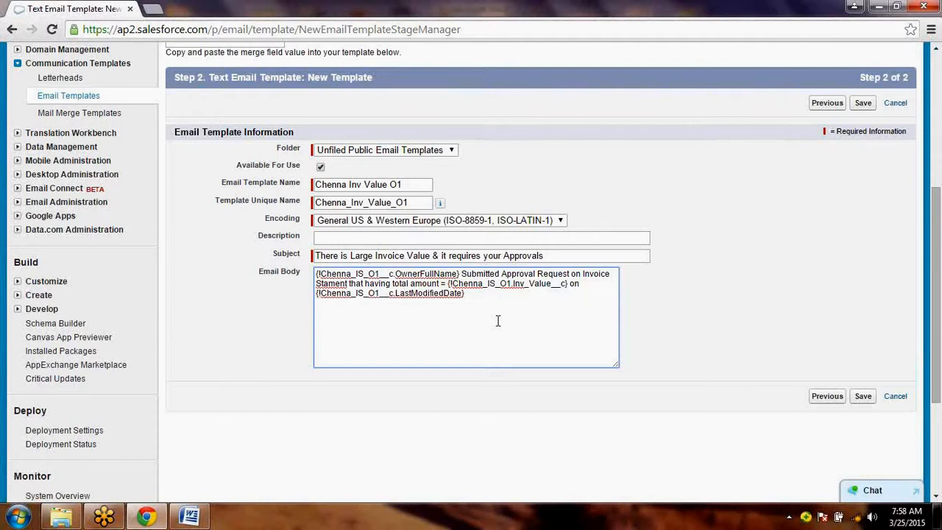
# - Save the email template and review its details and plain text preview
pyautogui.click(864, 399)
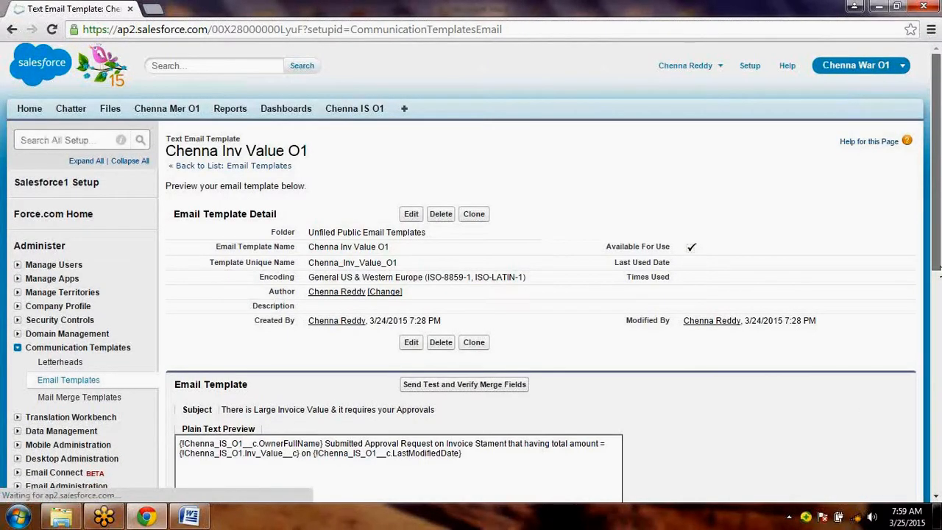
pyautogui.moveTo(939, 269); pyautogui.dragTo(940, 293)
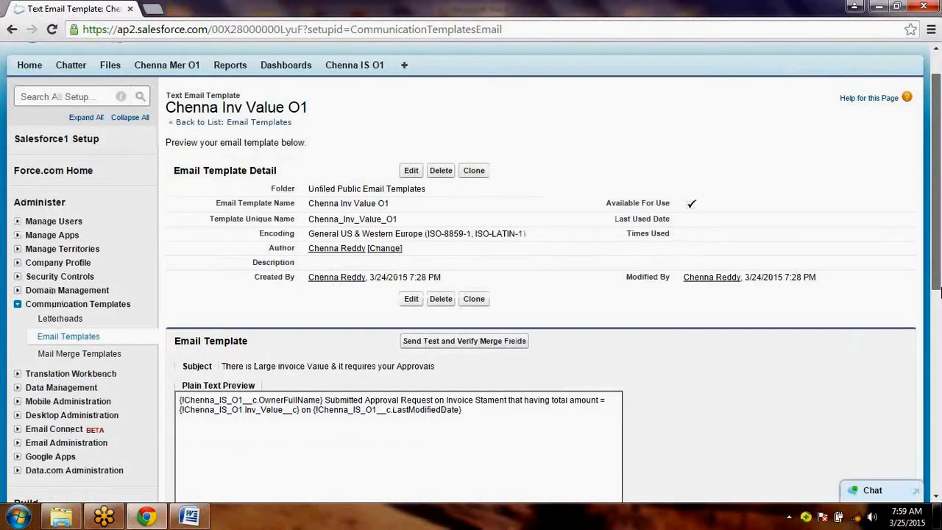
pyautogui.scroll(-1, 275, 343)
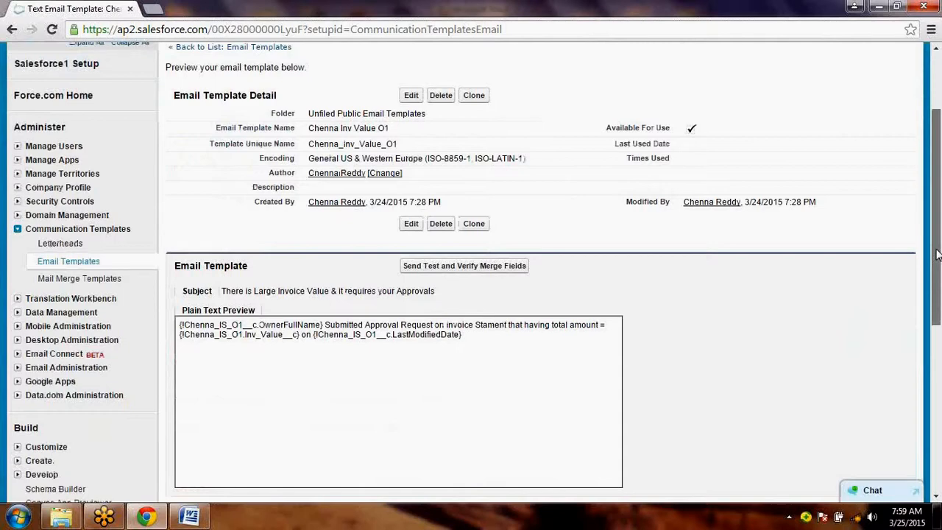
# - Review the template's plain text preview and open the test send and merge field verification window
pyautogui.moveTo(937, 254); pyautogui.dragTo(939, 292)
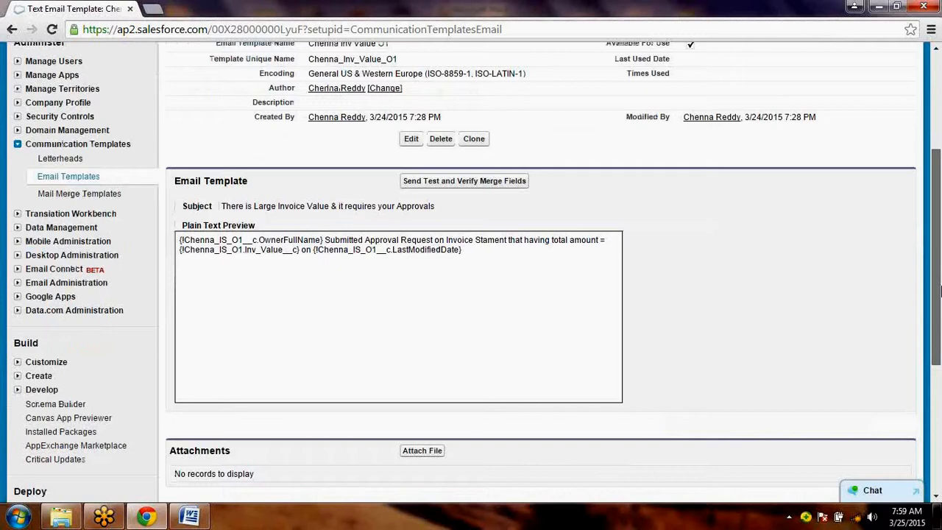
pyautogui.scroll(-1, 486, 139)
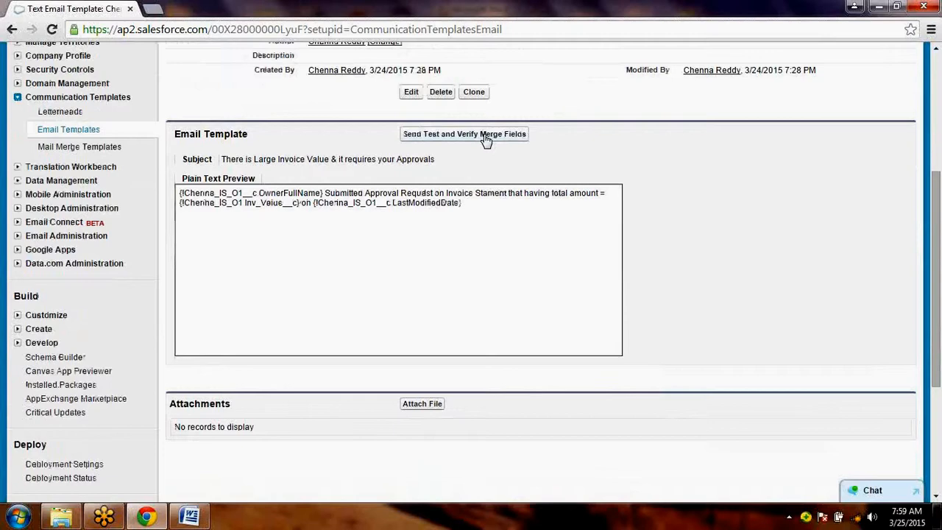
pyautogui.click(486, 139)
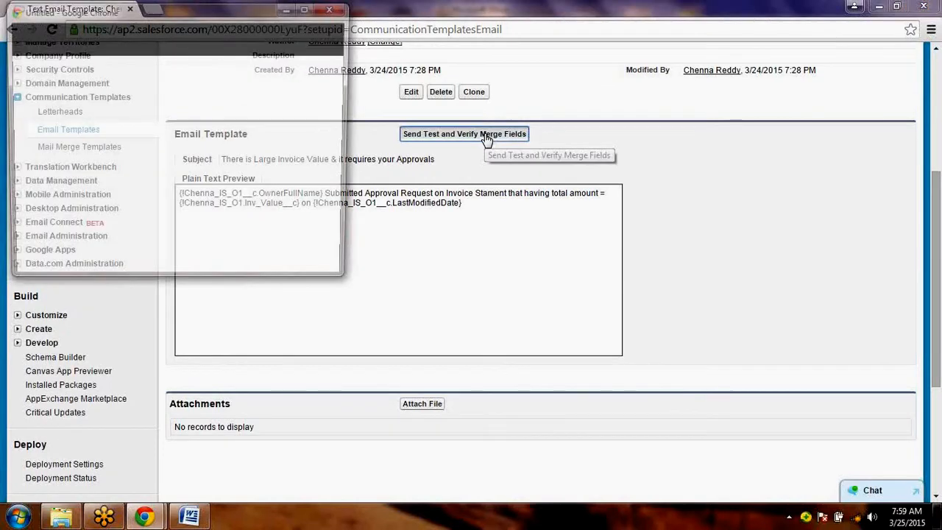
pyautogui.click(213, 229)
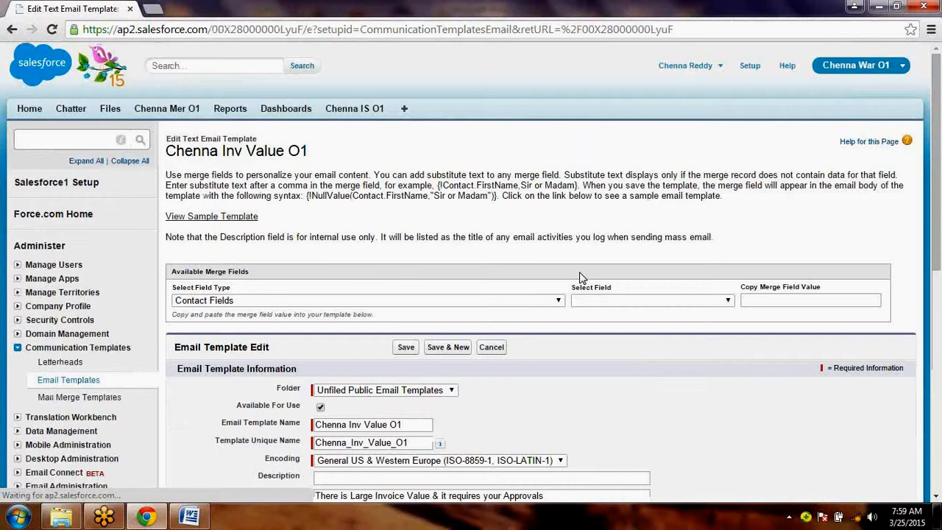
# - Edit the email body so the invoice value merge field reads {!Chenna_IS_O1__c.Inv_Value__c}
pyautogui.scroll(-3, 580, 277)
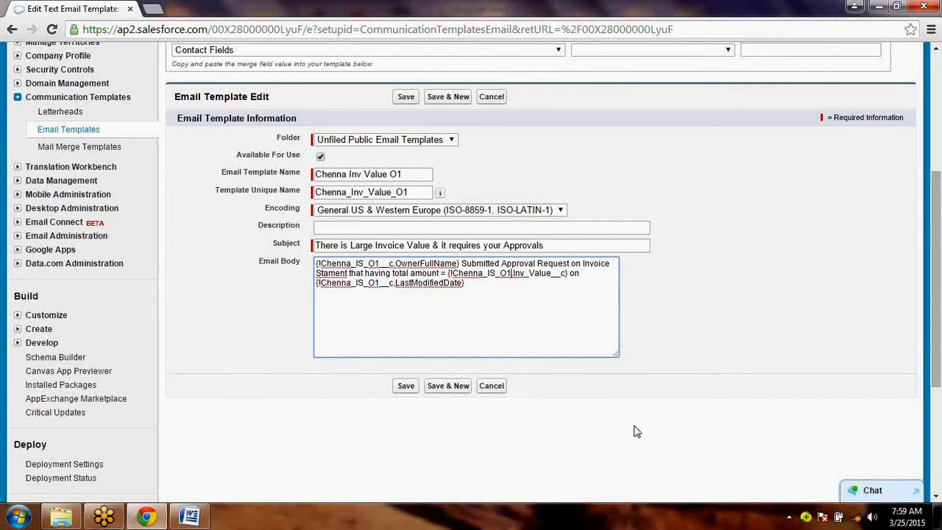
pyautogui.write('__')
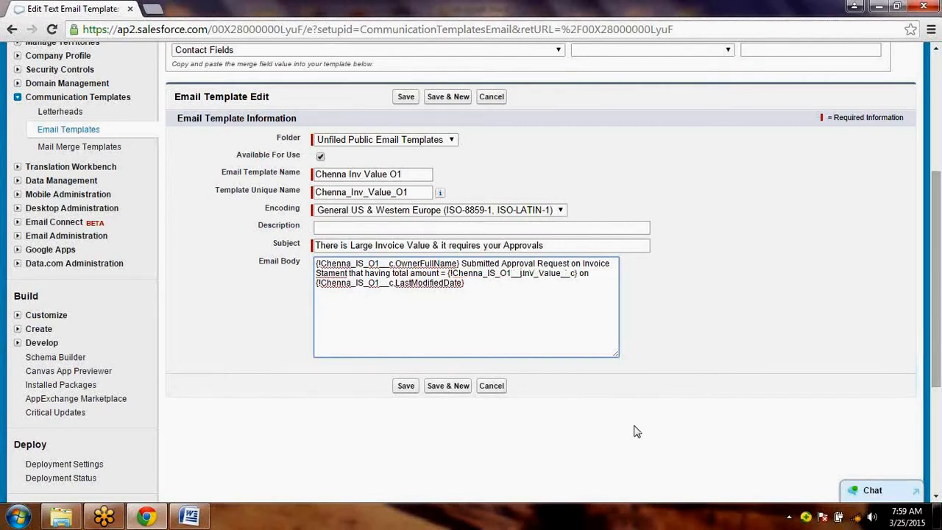
pyautogui.write('c.')
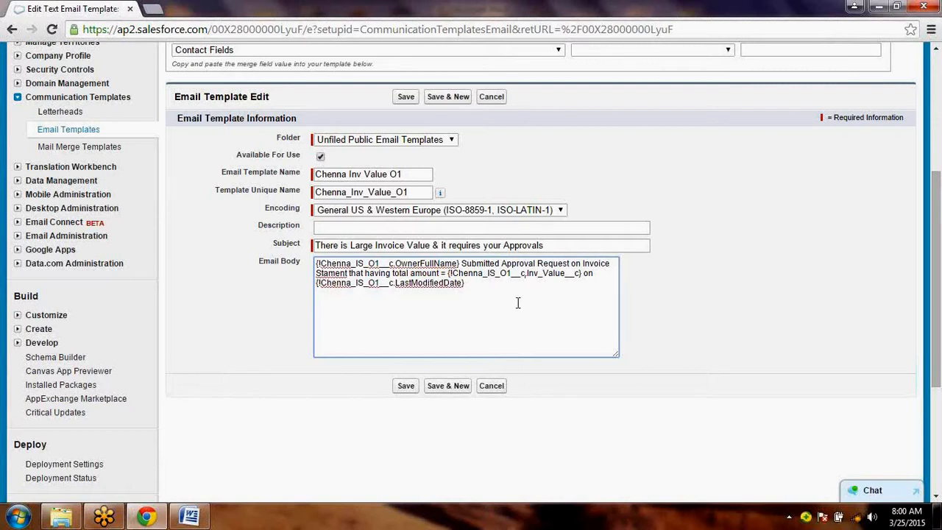
# - Check the owner, invoice value and last modified date merge fields in the email body and save the template
pyautogui.click(575, 273)
pyautogui.moveTo(573, 274); pyautogui.dragTo(528, 276)
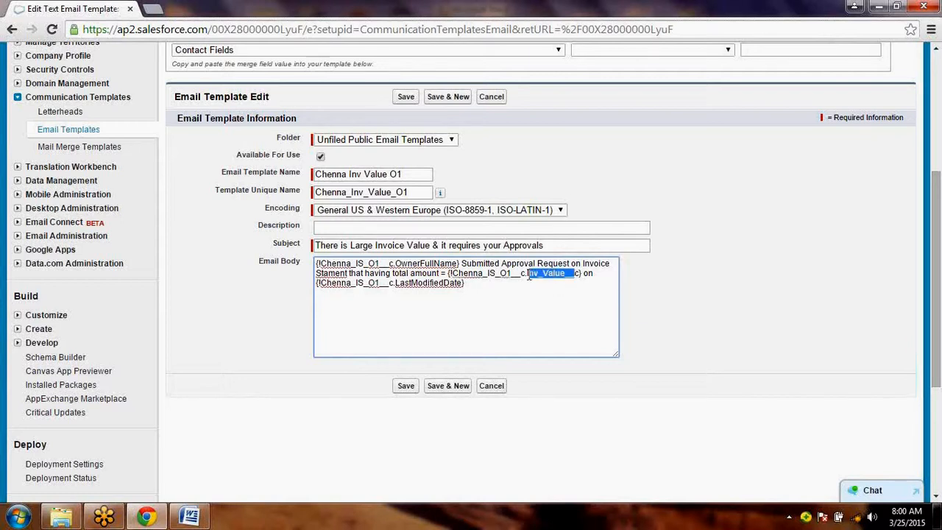
pyautogui.click(436, 263)
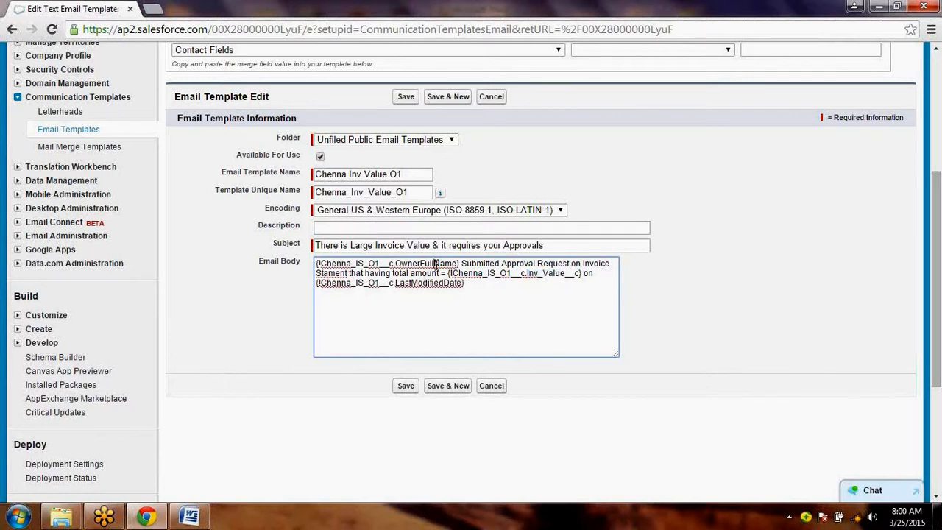
pyautogui.doubleClick(436, 264)
pyautogui.doubleClick(431, 286)
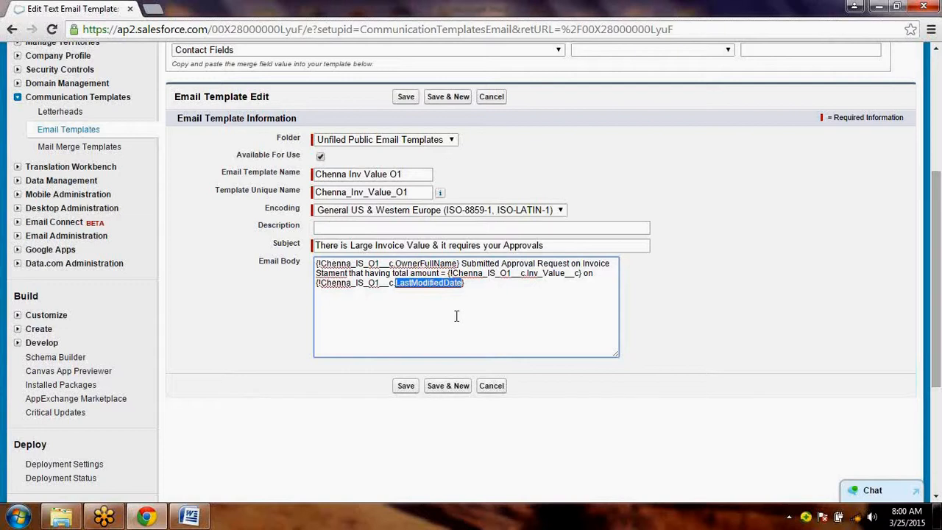
pyautogui.click(431, 263)
pyautogui.doubleClick(431, 264)
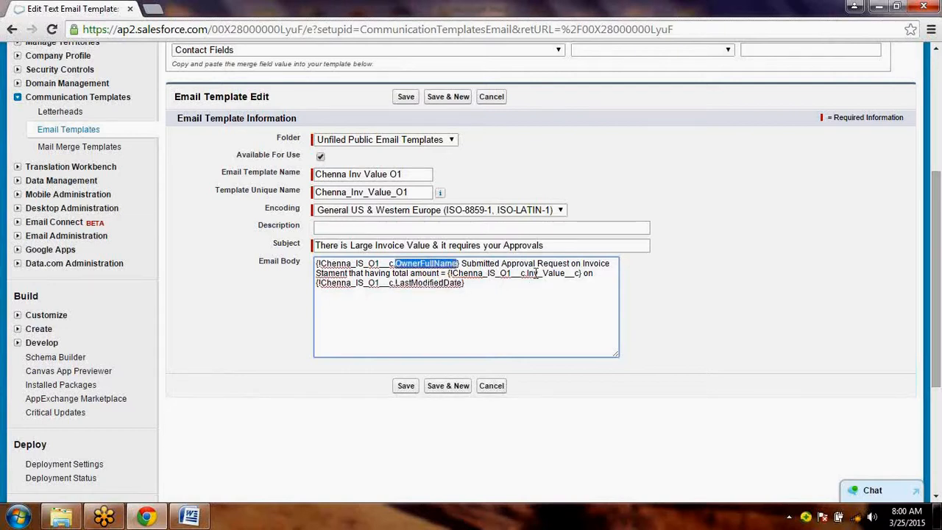
pyautogui.doubleClick(535, 273)
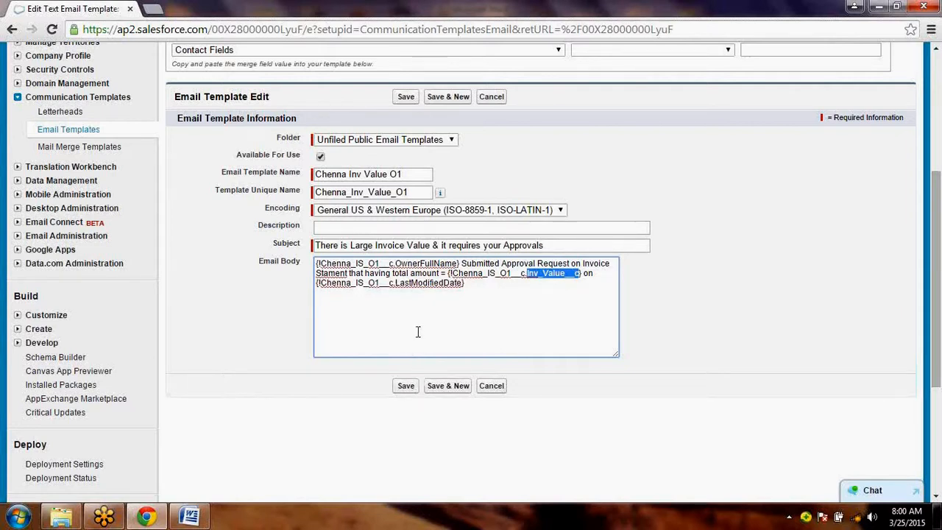
pyautogui.click(406, 386)
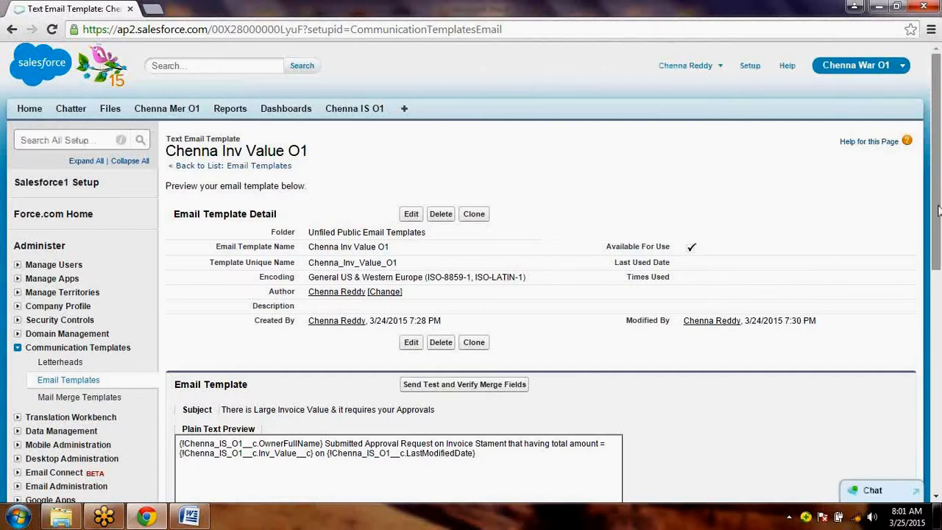
pyautogui.moveTo(939, 236); pyautogui.dragTo(939, 314)
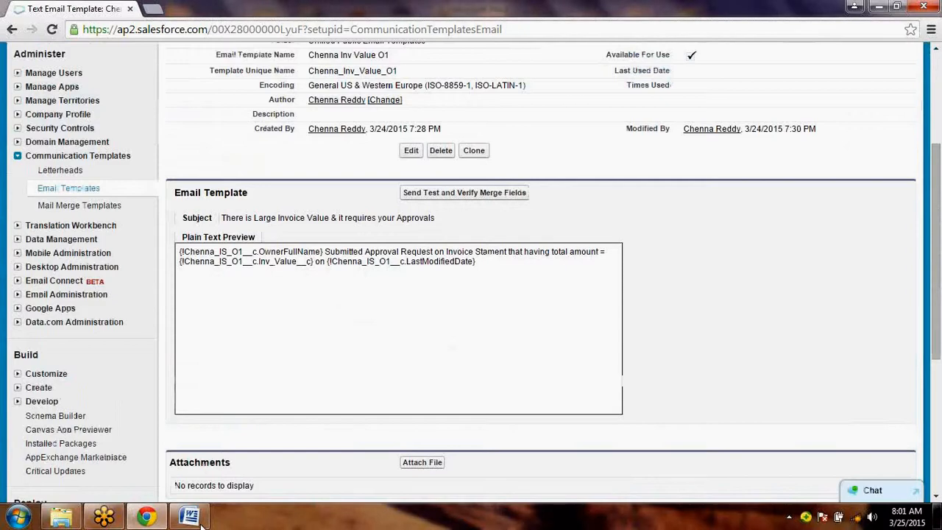
# - Switch to the Word document and make the "Step 4: -" line bold
pyautogui.click(193, 517)
pyautogui.moveTo(298, 392); pyautogui.dragTo(257, 392)
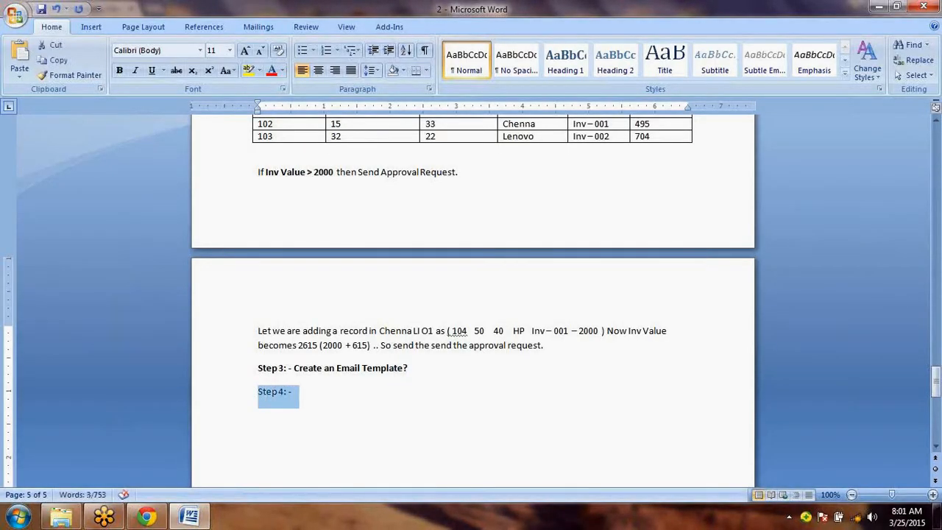
pyautogui.hotkey('ctrl', 'b')
pyautogui.press('Right')
pyautogui.press('Left')
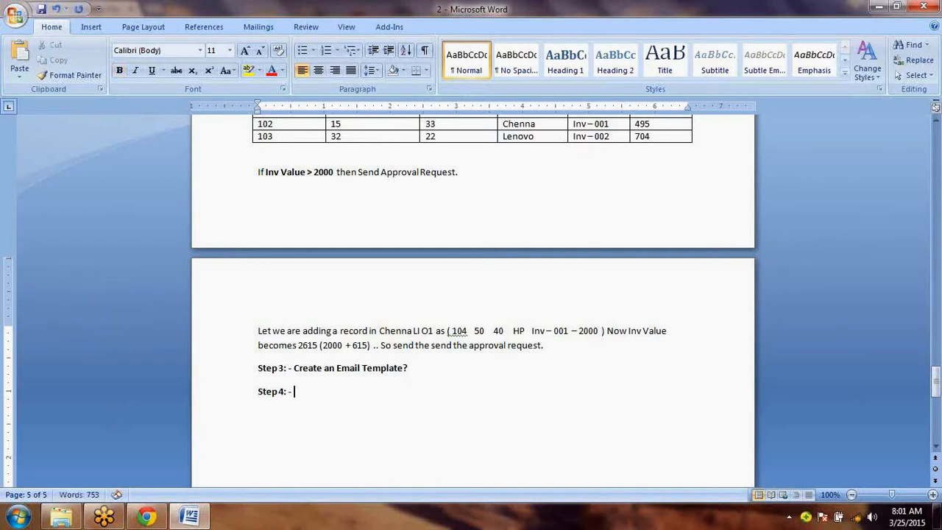
# - Complete the Step 4 line with "Create an Approval Process?" in bold and start a new line below it
pyautogui.write('C')
pyautogui.press('BackSpace')
pyautogui.hotkey('ctrl', 'b')
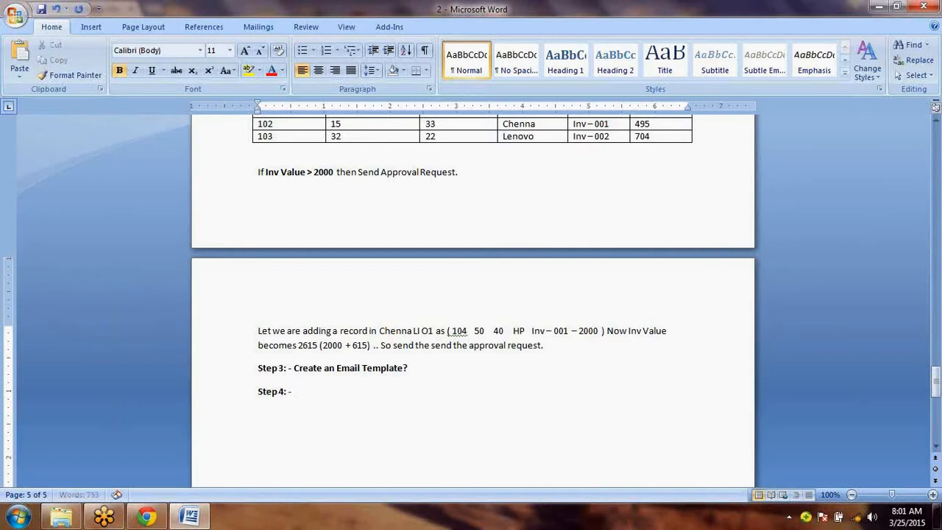
pyautogui.write('Create an Approval Proces')
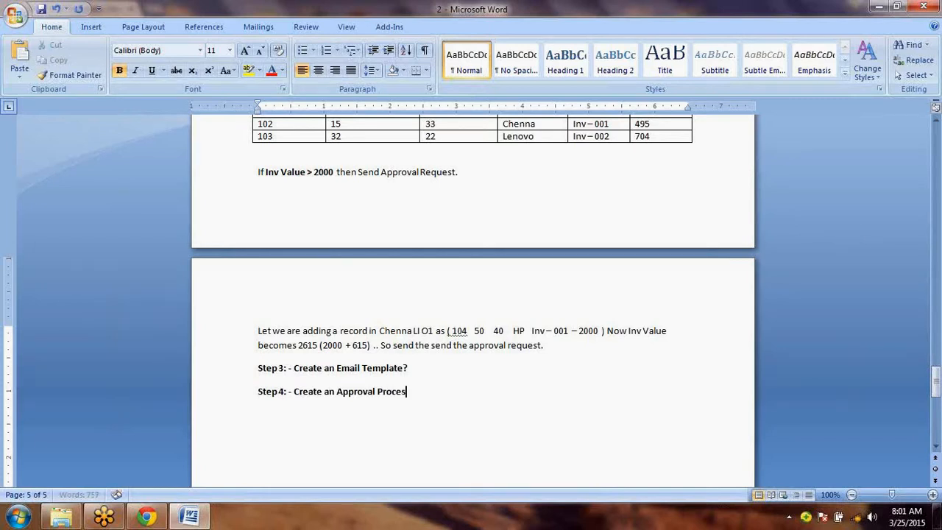
pyautogui.write('s?')
pyautogui.press('Return')
# - Switch back to Salesforce in Chrome and open the Approval Processes page in Setup
pyautogui.click(149, 524)
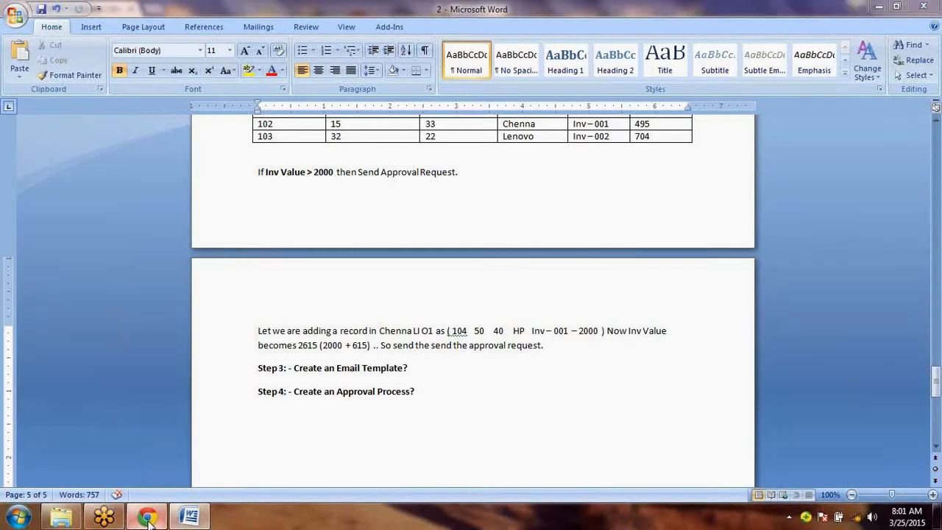
pyautogui.scroll(3, 444, 177)
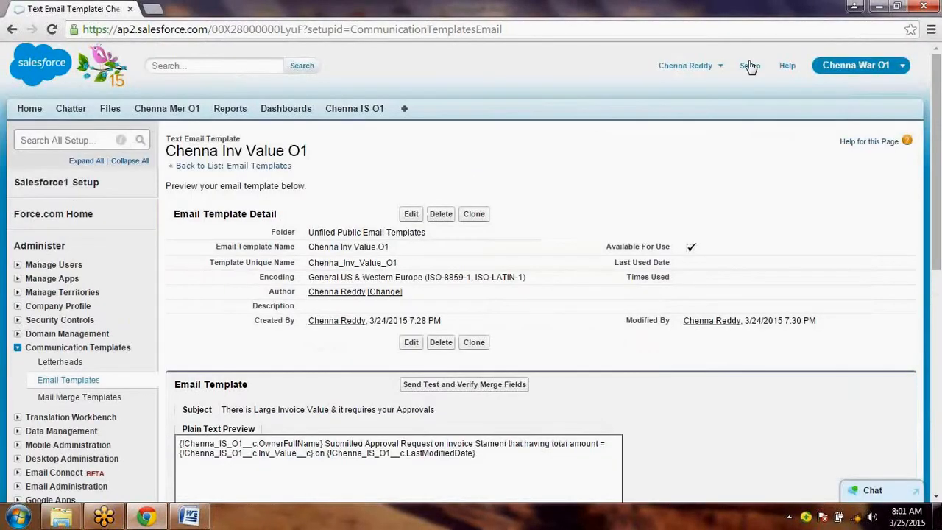
pyautogui.click(750, 67)
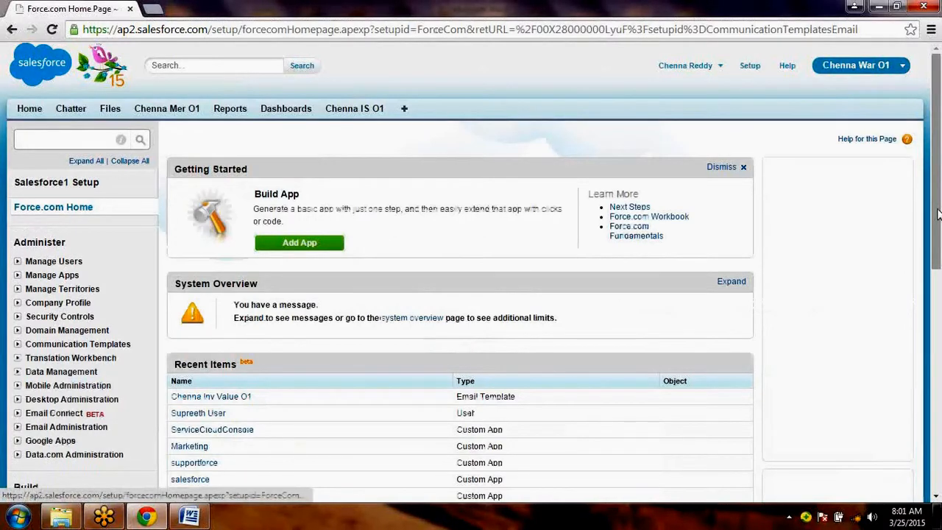
pyautogui.moveTo(939, 213); pyautogui.dragTo(938, 375)
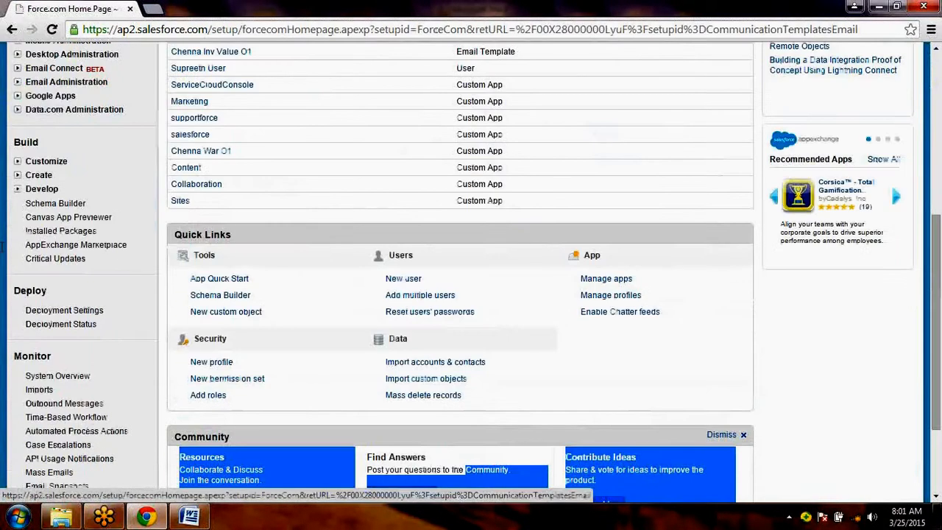
pyautogui.click(39, 174)
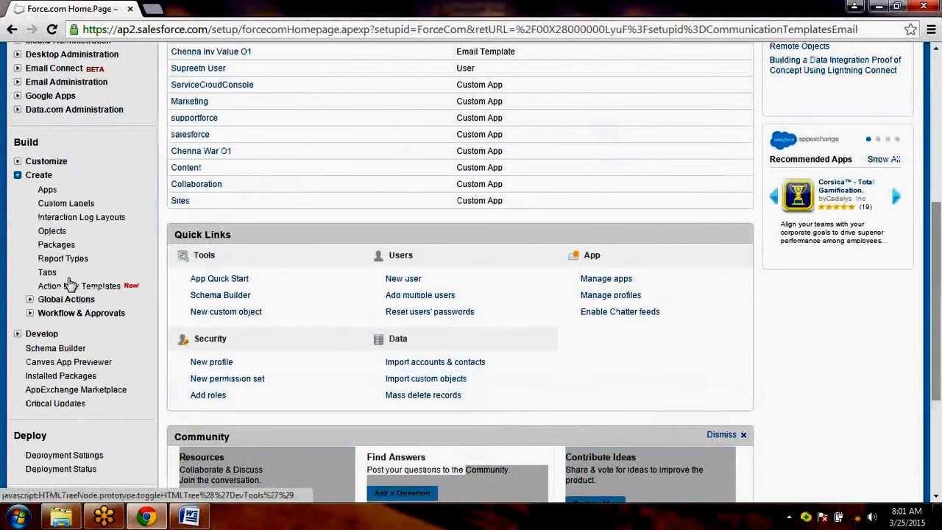
pyautogui.click(30, 312)
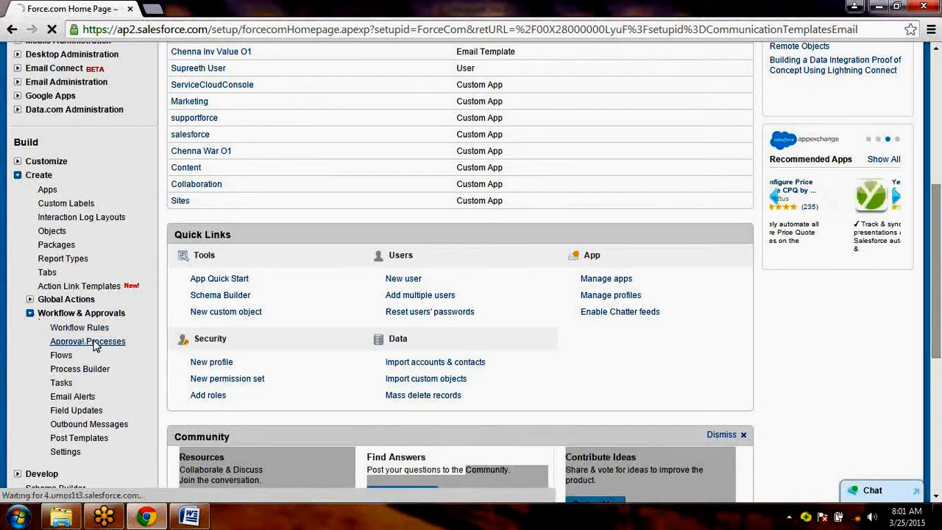
pyautogui.click(95, 343)
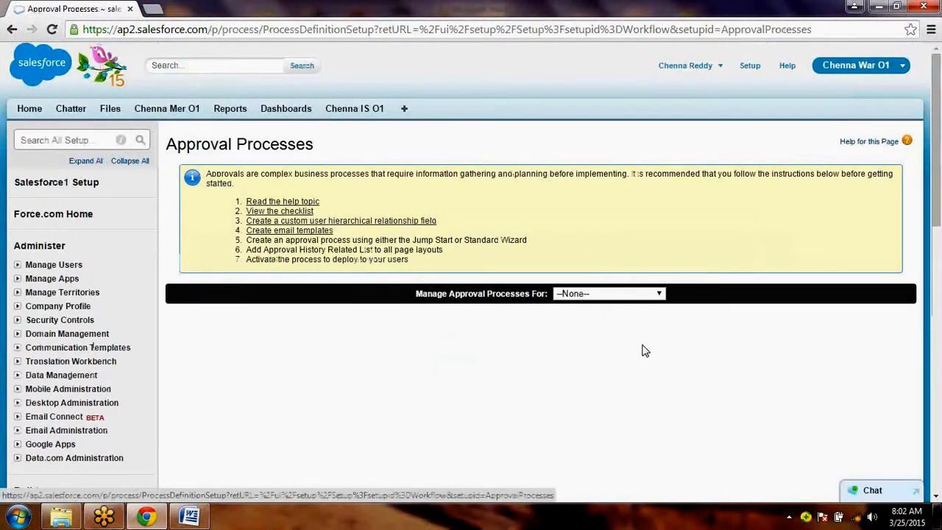
# - Open the image 2.png from the CC folder to examine the application's objects and fields
pyautogui.click(192, 518)
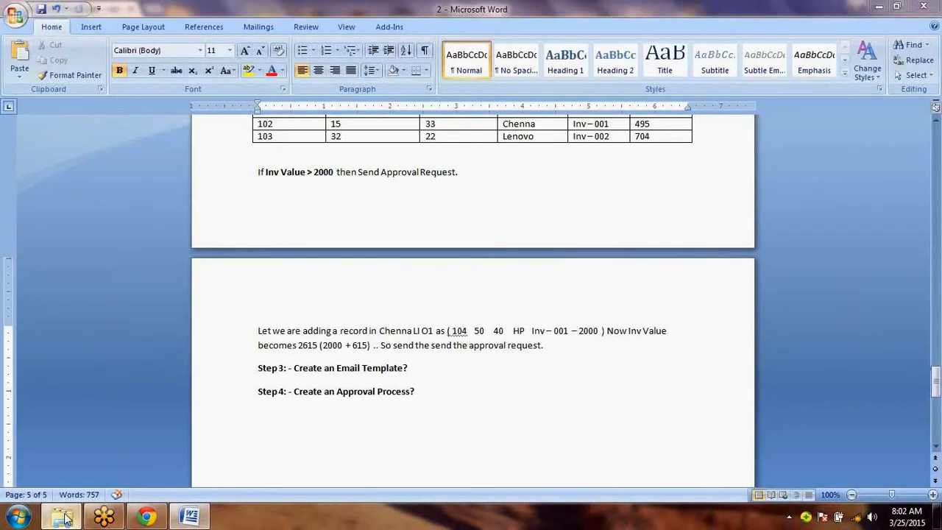
pyautogui.click(64, 518)
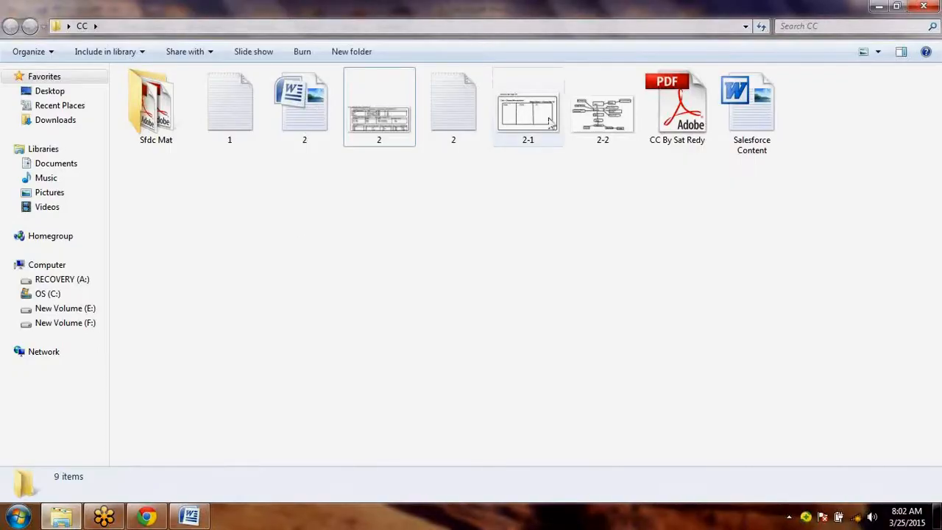
pyautogui.click(392, 125)
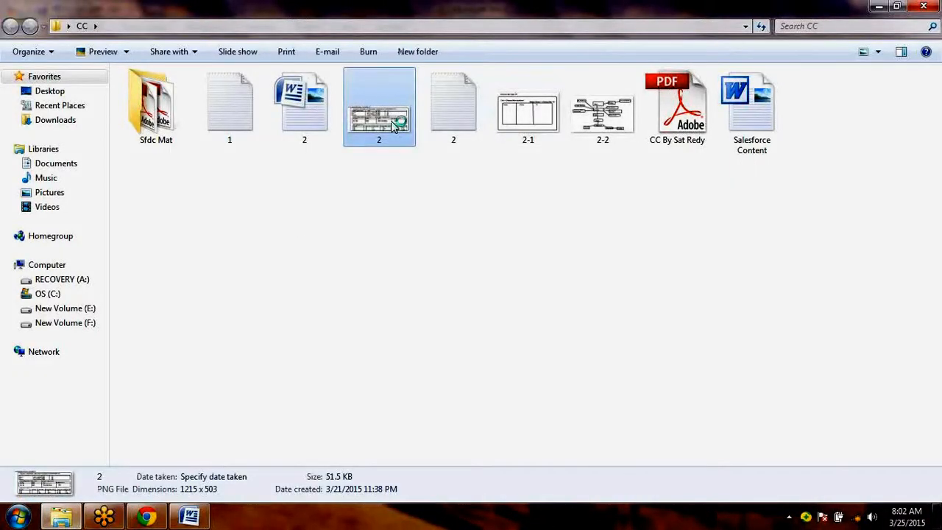
pyautogui.doubleClick(392, 125)
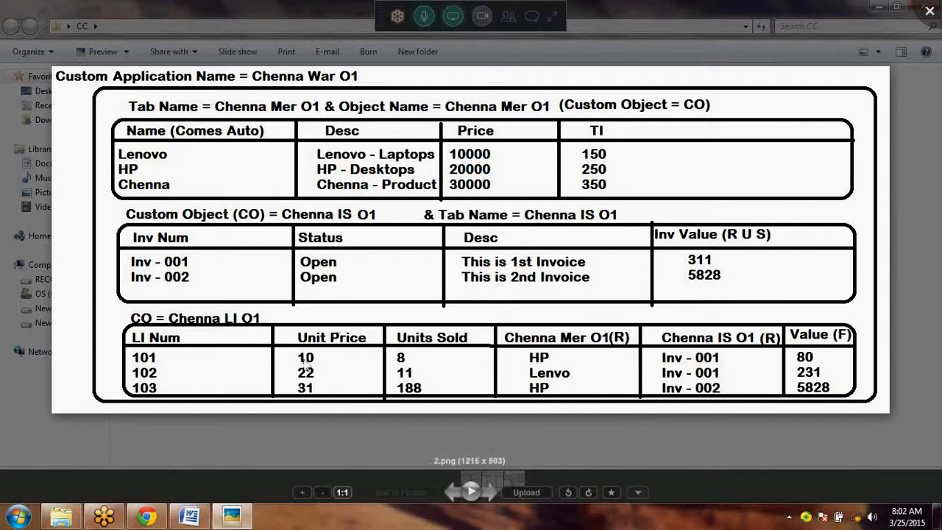
# - Return to Salesforce in Chrome and choose Chenna IS O1 as the object to manage approval processes for
pyautogui.click(147, 517)
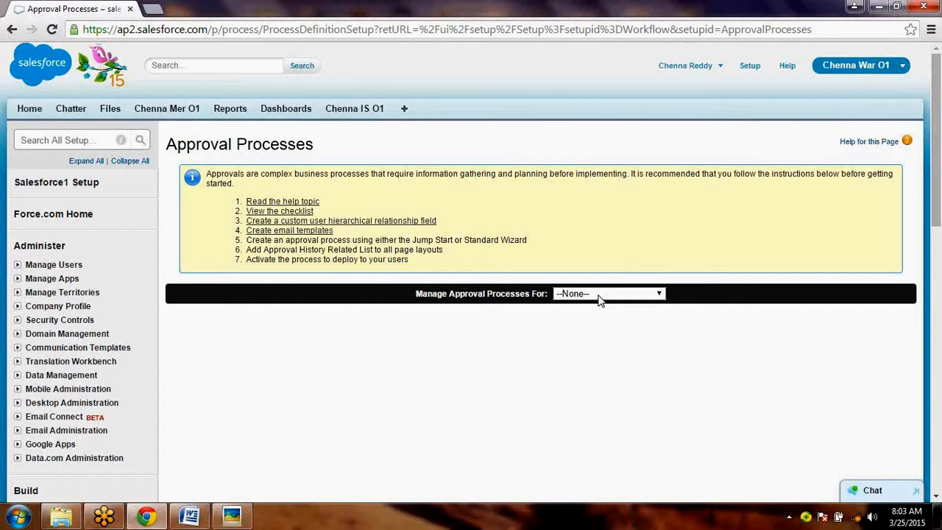
pyautogui.click(599, 296)
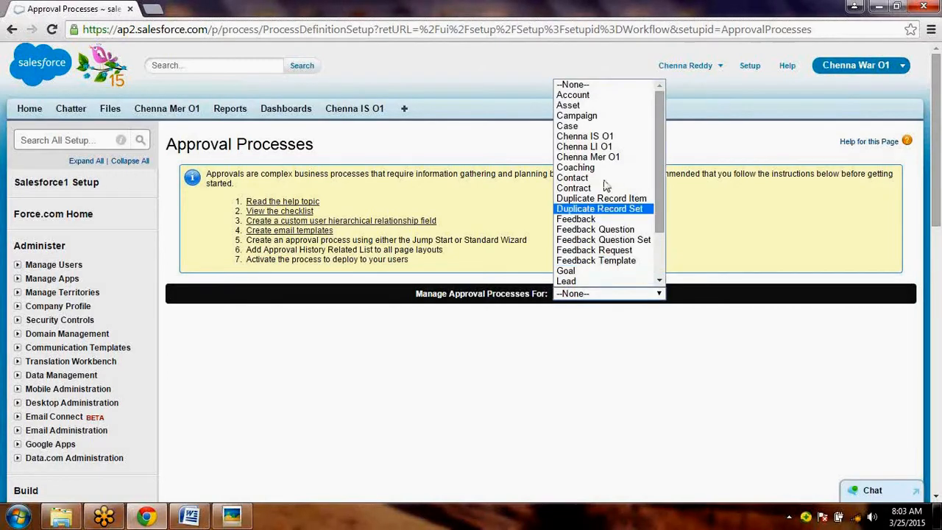
pyautogui.click(613, 137)
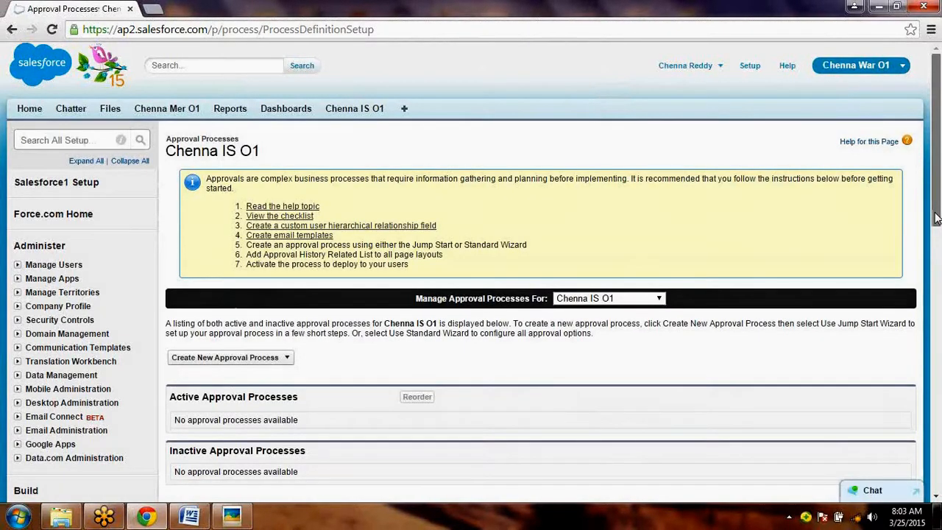
pyautogui.moveTo(936, 218); pyautogui.dragTo(941, 235)
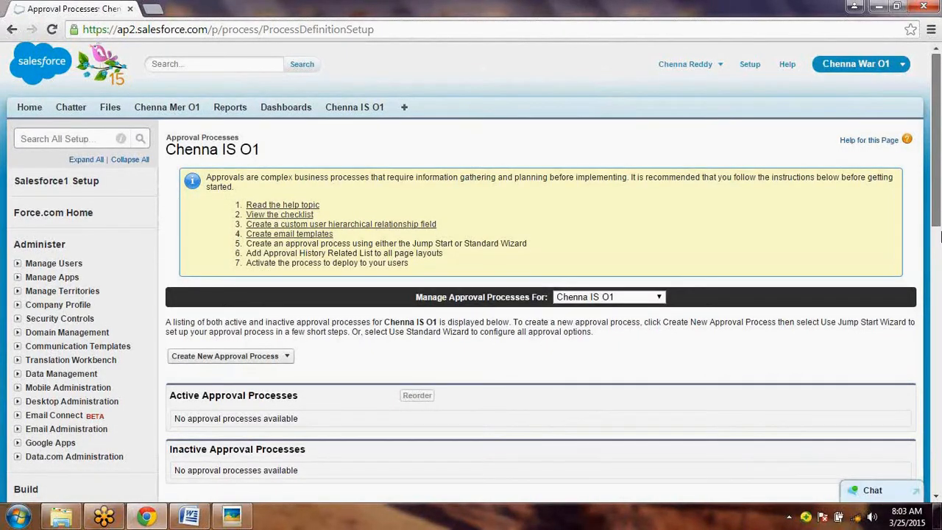
# - Bring the 2.png image back up to examine the Chenna IS O1 object and its Inv Value field
pyautogui.click(231, 517)
pyautogui.click(231, 517)
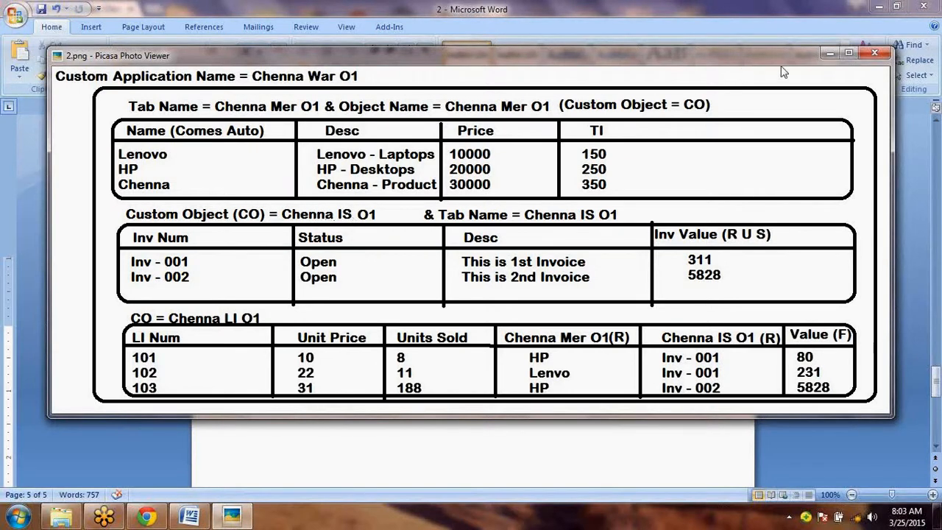
# - Return to Salesforce in Chrome and start a new approval process for Chenna IS O1 with the Jump Start Wizard
pyautogui.click(829, 54)
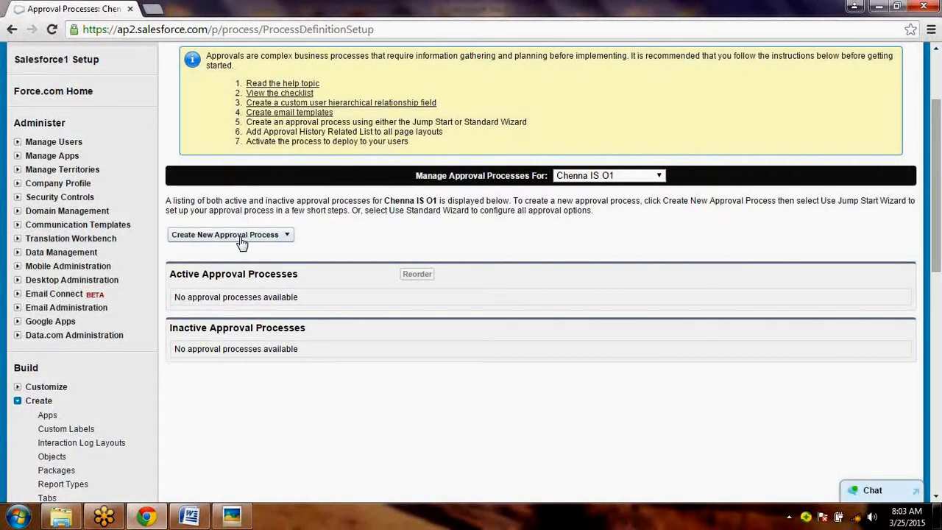
pyautogui.click(242, 236)
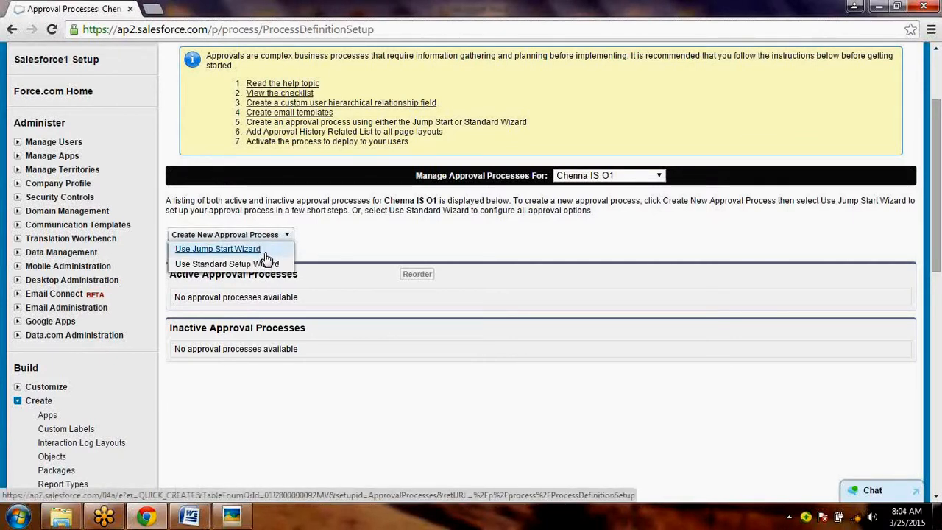
pyautogui.click(248, 255)
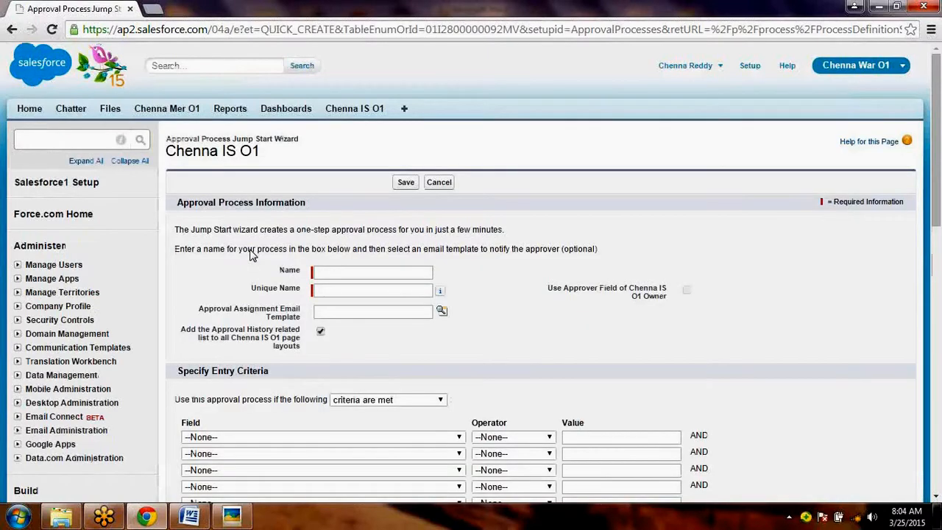
# - Name the approval process "Chenna AP For Large Inv O1" and let its unique name fill in automatically
pyautogui.moveTo(938, 223); pyautogui.dragTo(941, 231)
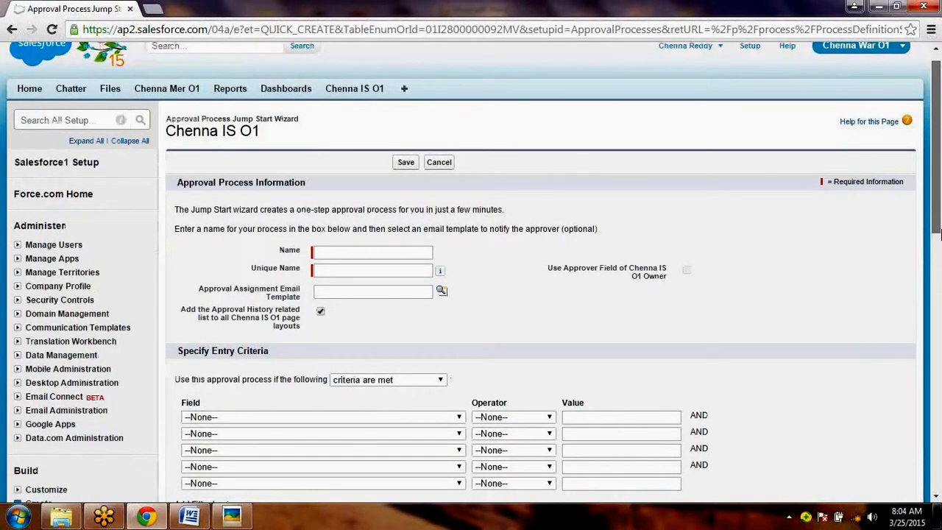
pyautogui.click(353, 161)
pyautogui.write('Chenna La')
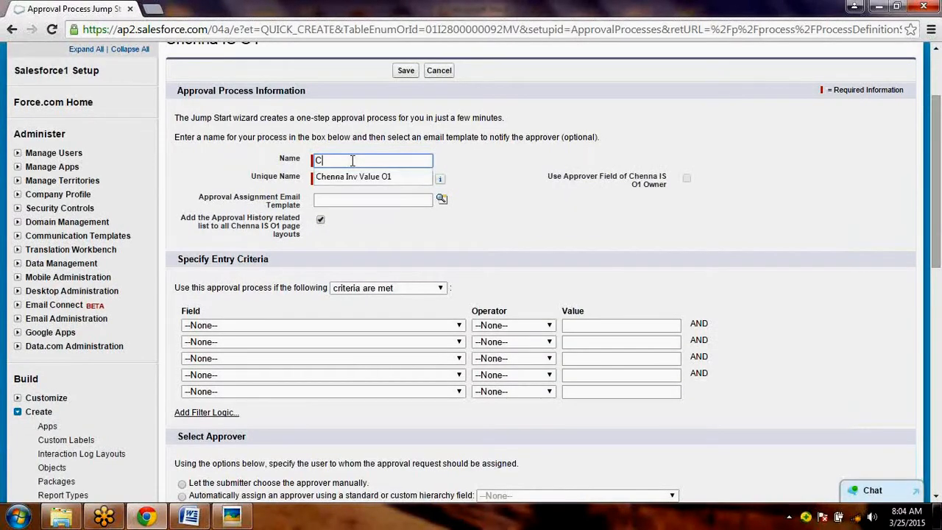
pyautogui.write('rge')
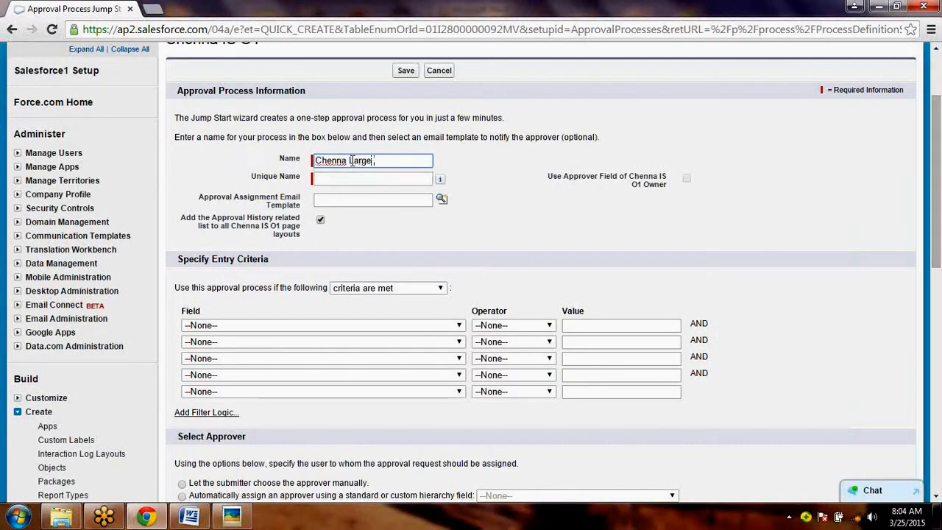
pyautogui.write(' Inovice')
pyautogui.press('BackSpace')
pyautogui.press('BackSpace')
pyautogui.press('BackSpace')
pyautogui.press('BackSpace')
pyautogui.press('BackSpace')
pyautogui.press('BackSpace')
pyautogui.press('BackSpace')
pyautogui.press('BackSpace')
pyautogui.press('BackSpace')
pyautogui.press('BackSpace')
pyautogui.press('BackSpace')
pyautogui.press('BackSpace')
pyautogui.press('BackSpace')
pyautogui.press('BackSpace')
pyautogui.press('BackSpace')
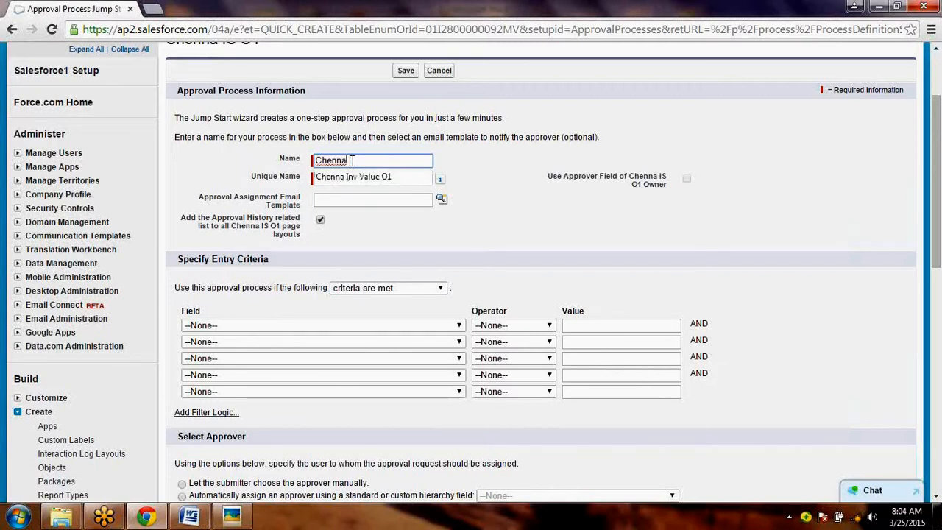
pyautogui.write('AP')
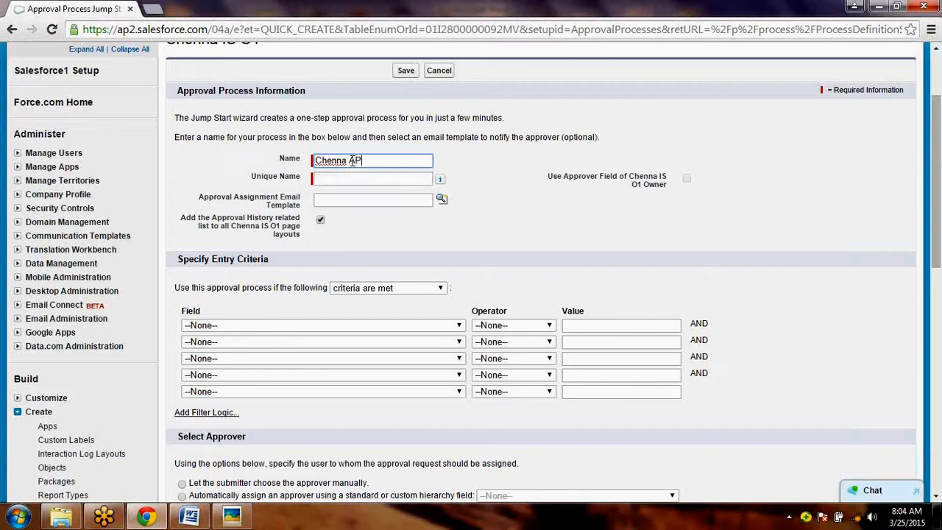
pyautogui.write(' For Large')
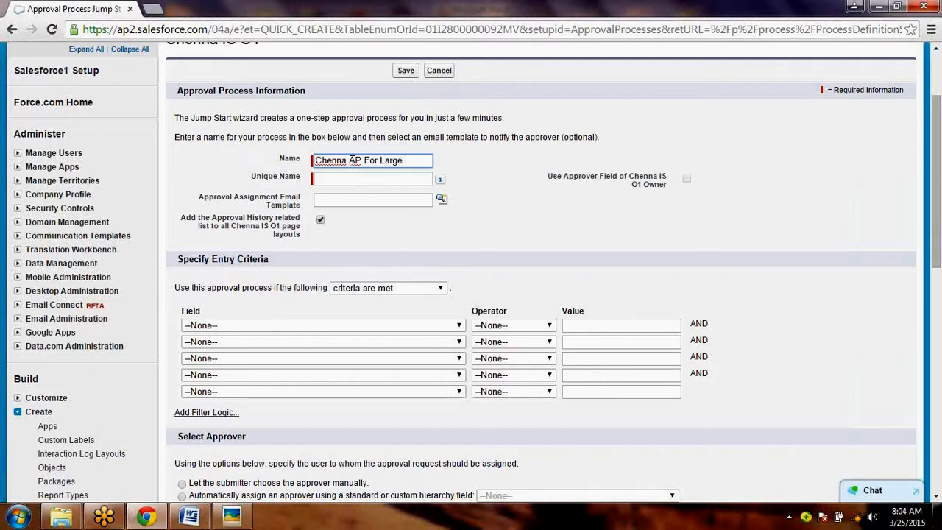
pyautogui.write(' Inv O1')
pyautogui.press('Tab')
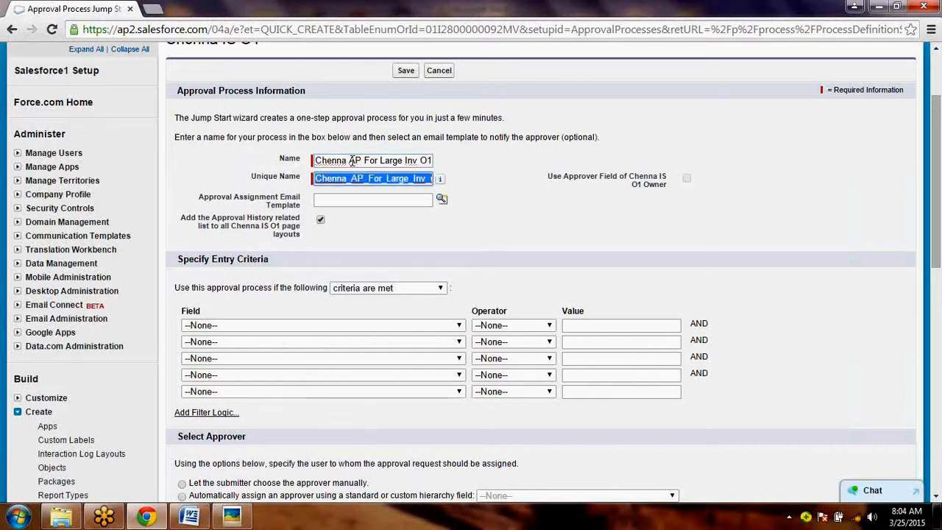
# - Look up and assign Chenna Inv Value O1 as the approval assignment email template
pyautogui.click(370, 197)
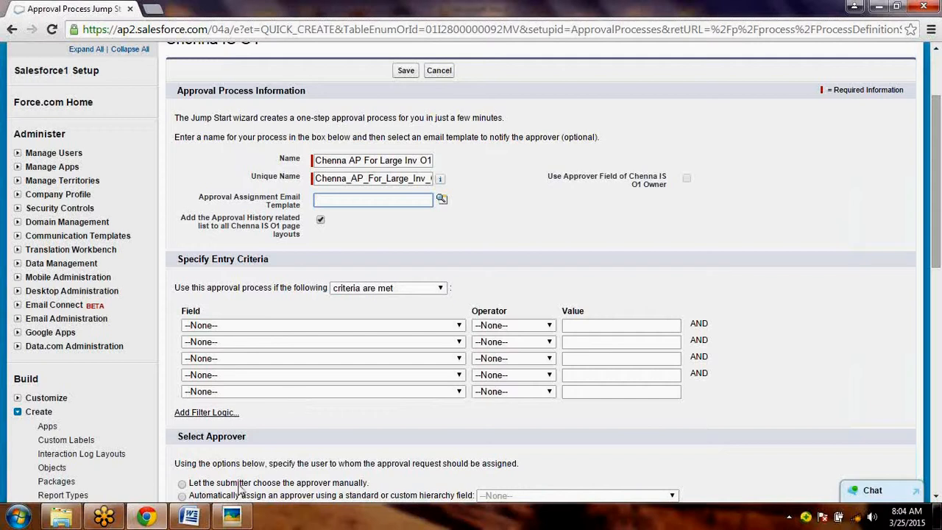
pyautogui.click(443, 201)
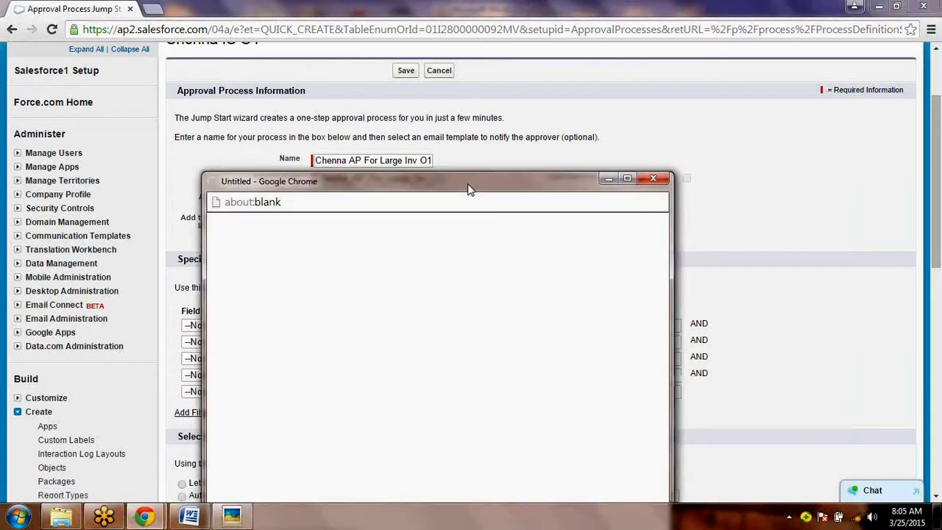
pyautogui.moveTo(469, 189); pyautogui.dragTo(611, 108)
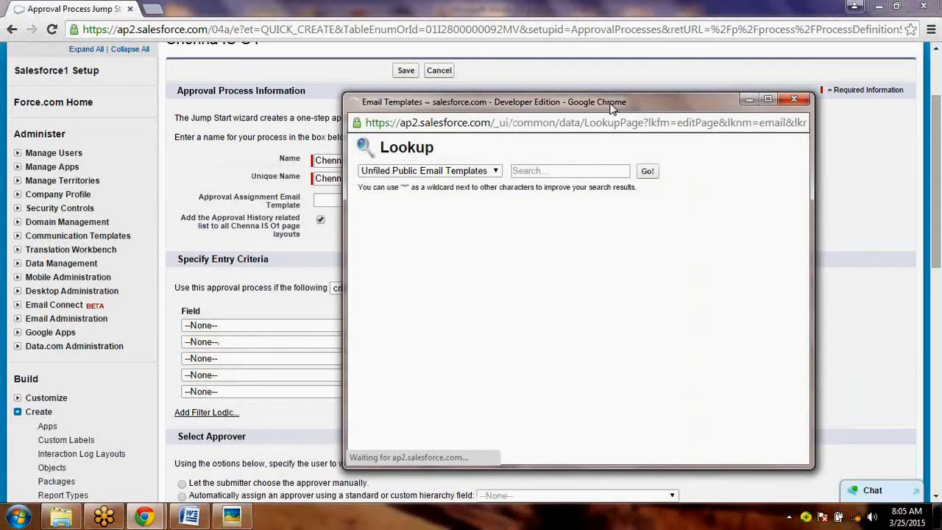
pyautogui.click(394, 250)
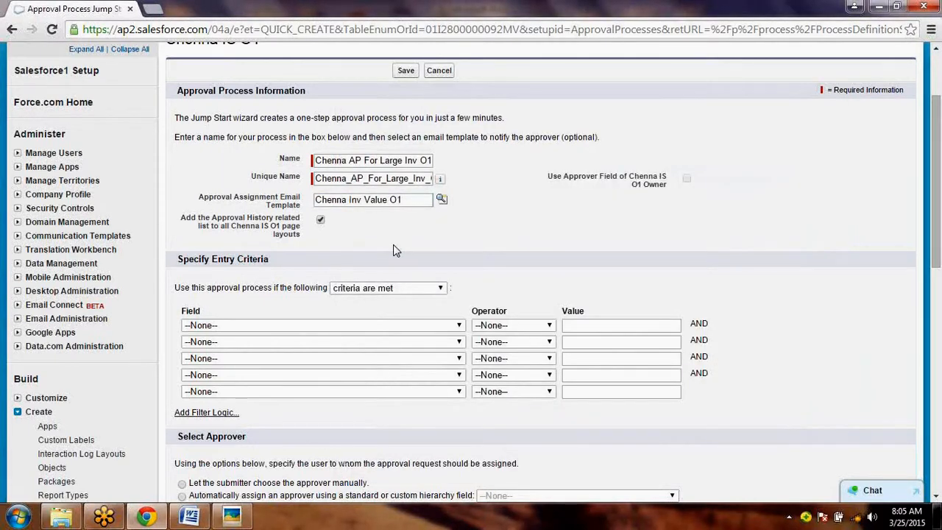
# - Switch to the Word document and add "(Called = Chenna Inv Value O1)" to the Step 3 email template line
pyautogui.hotkey('alt', 'Tab')
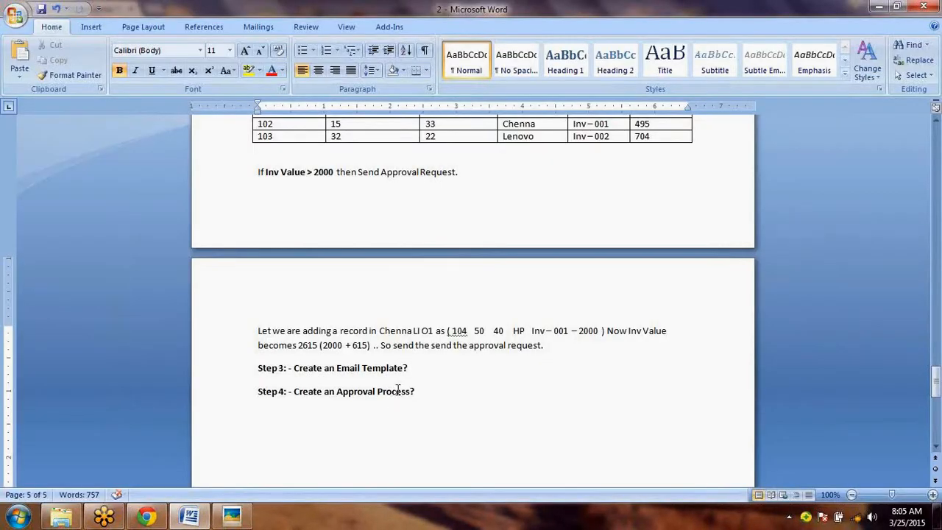
pyautogui.click(404, 368)
pyautogui.write('(Ca')
pyautogui.write('lled = Chenna Inv Value O1')
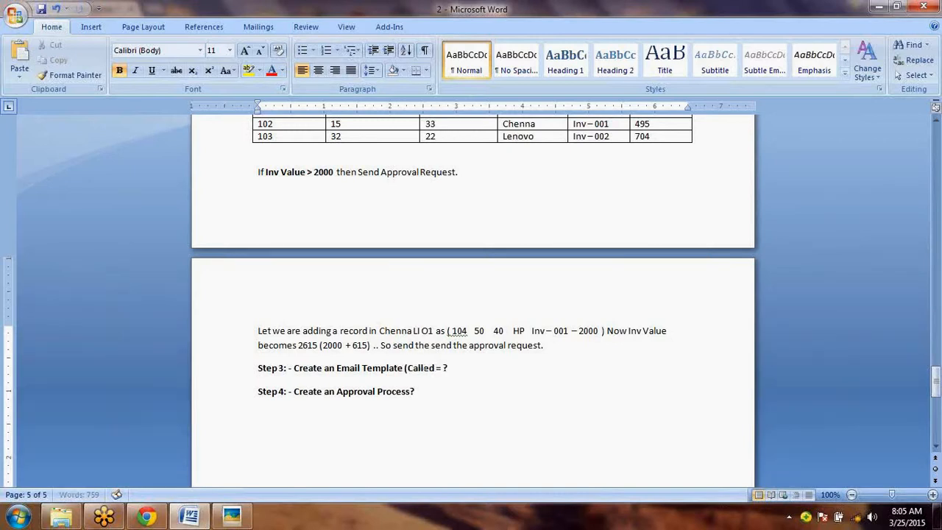
pyautogui.write(')')
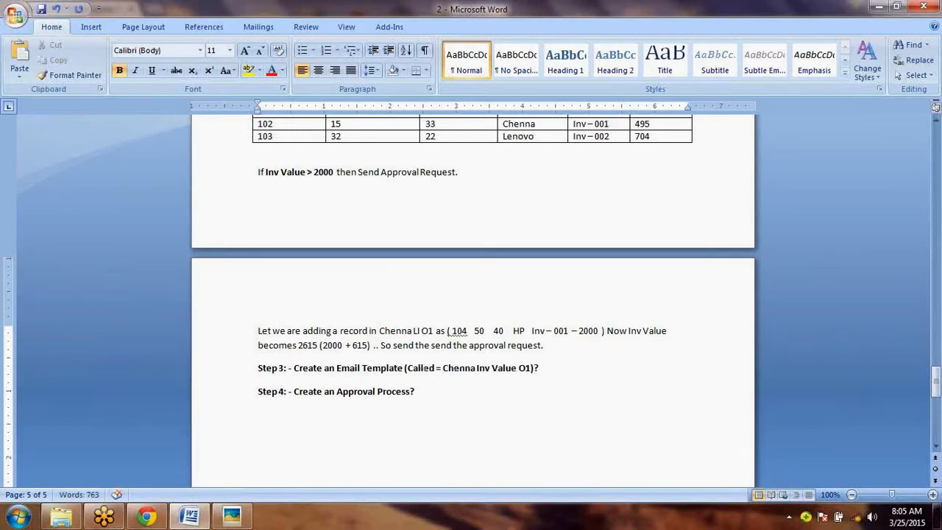
pyautogui.press('Down')
pyautogui.press('Down')
pyautogui.press('Return')
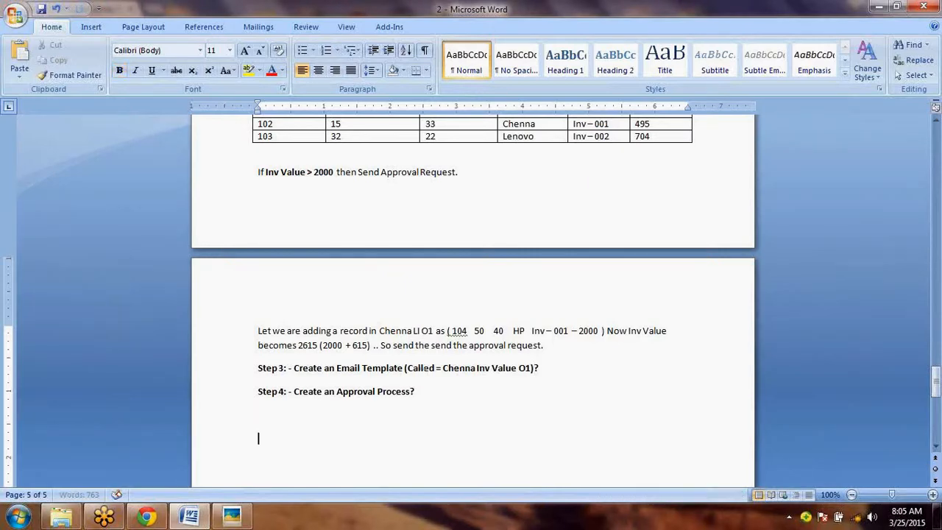
# - Return to Salesforce in Chrome and keep "criteria are met" as the basis for the approval process's entry criteria
pyautogui.hotkey('alt', 'Tab')
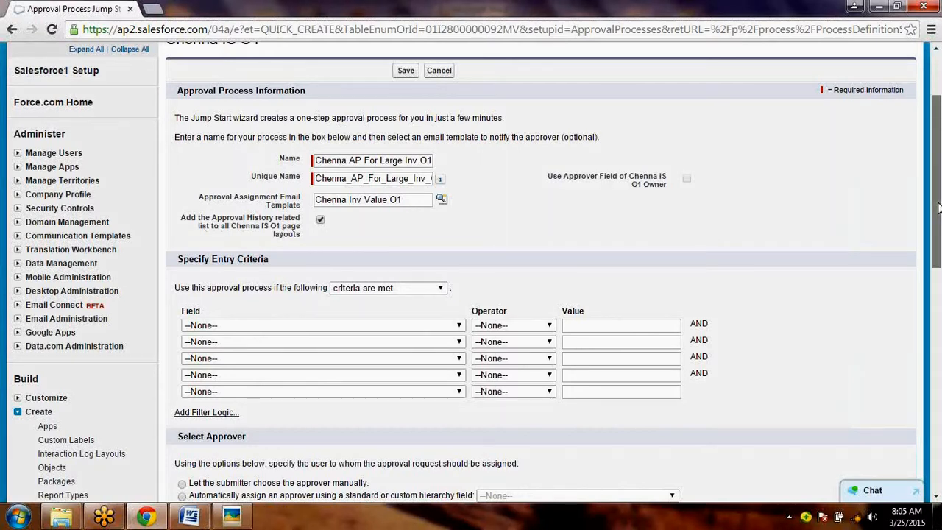
pyautogui.moveTo(938, 209); pyautogui.dragTo(939, 271)
pyautogui.click(418, 177)
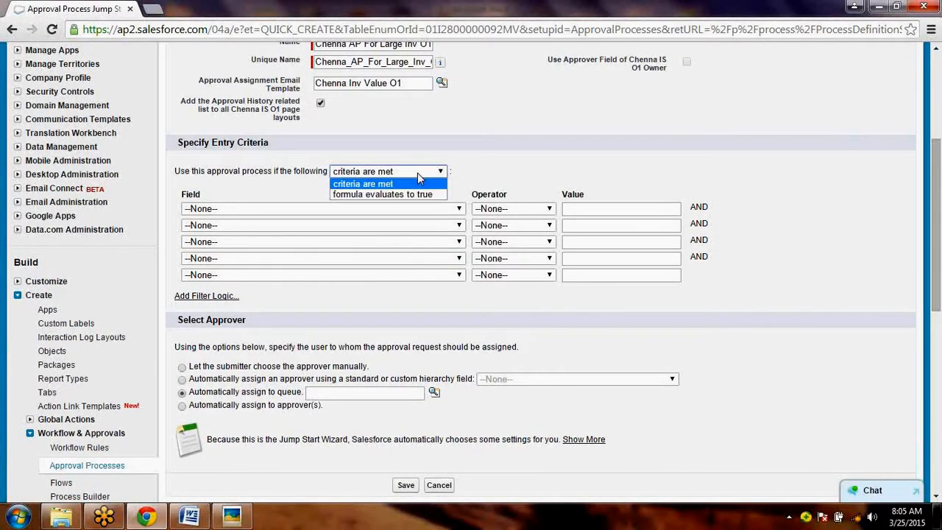
pyautogui.click(417, 179)
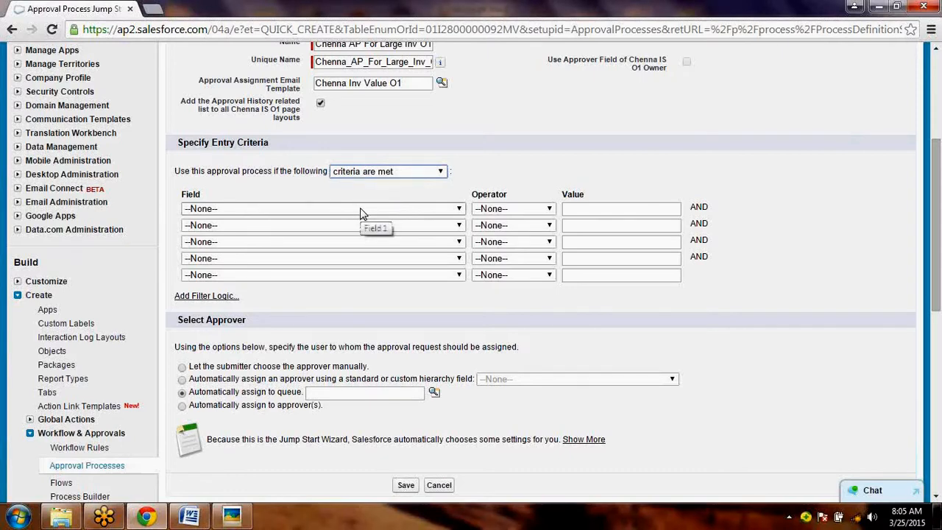
# - Switch to Word to review the "Inv Value > 2000" approval condition, and come back to Salesforce in Chrome
pyautogui.click(200, 520)
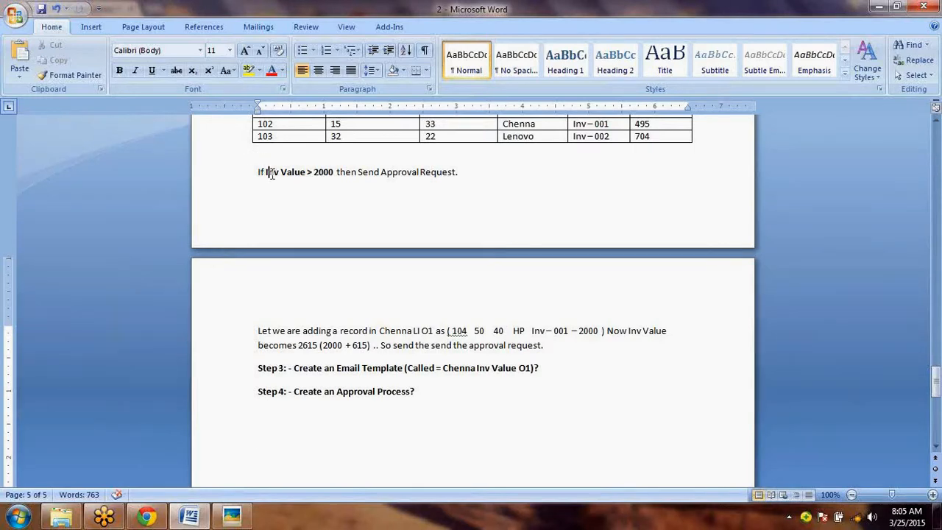
pyautogui.moveTo(265, 173); pyautogui.dragTo(321, 173)
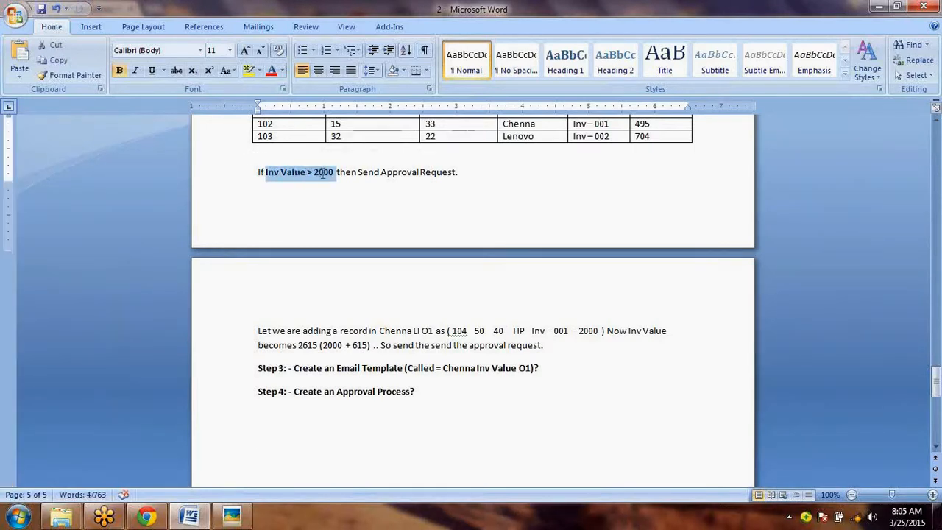
pyautogui.hotkey('alt', 'Tab')
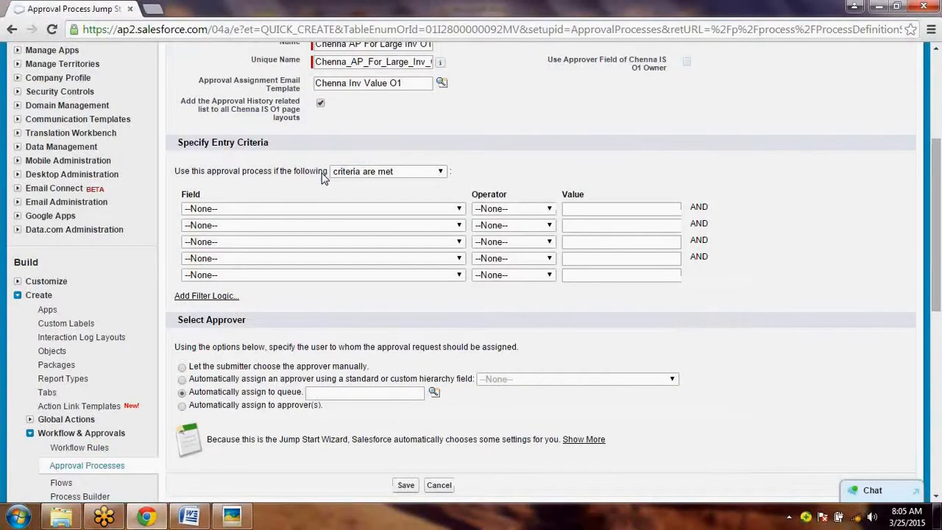
# - Set the first entry criterion to Chenna IS O1: Inv Value greater than 5000
pyautogui.click(360, 215)
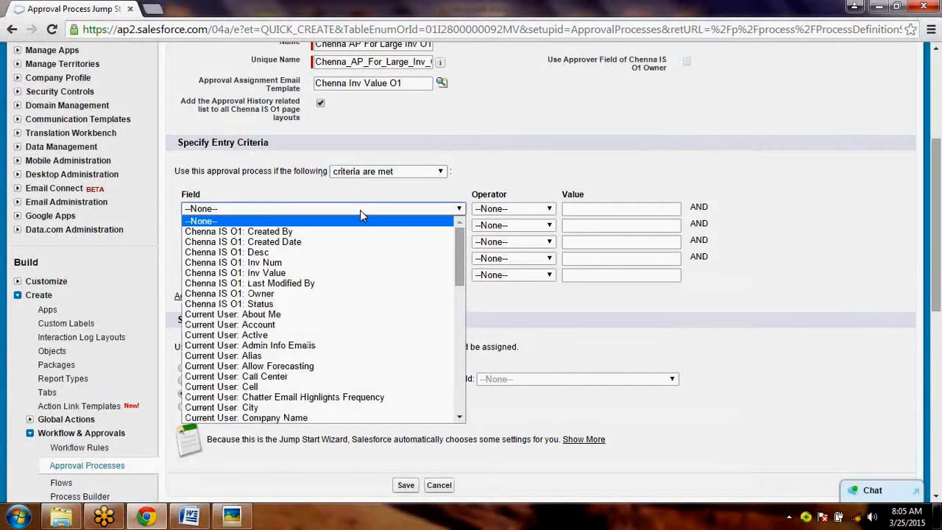
pyautogui.click(358, 274)
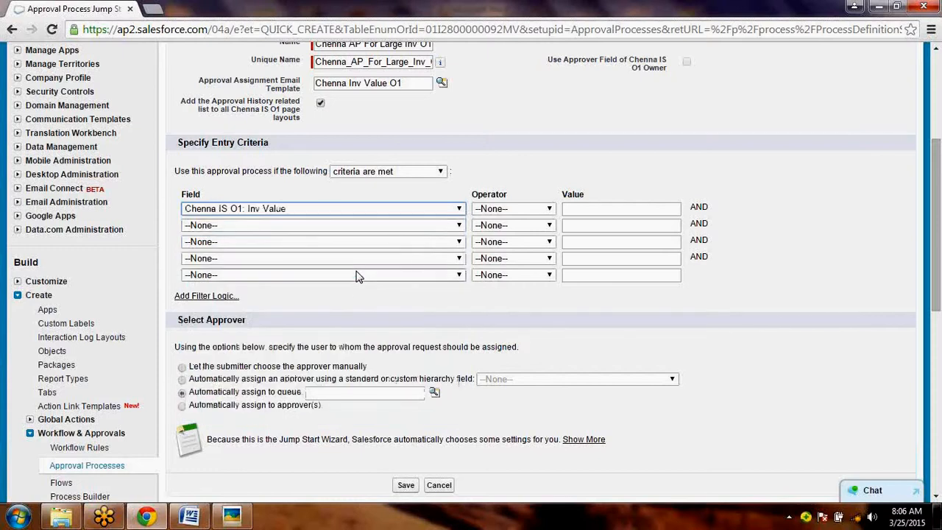
pyautogui.click(516, 210)
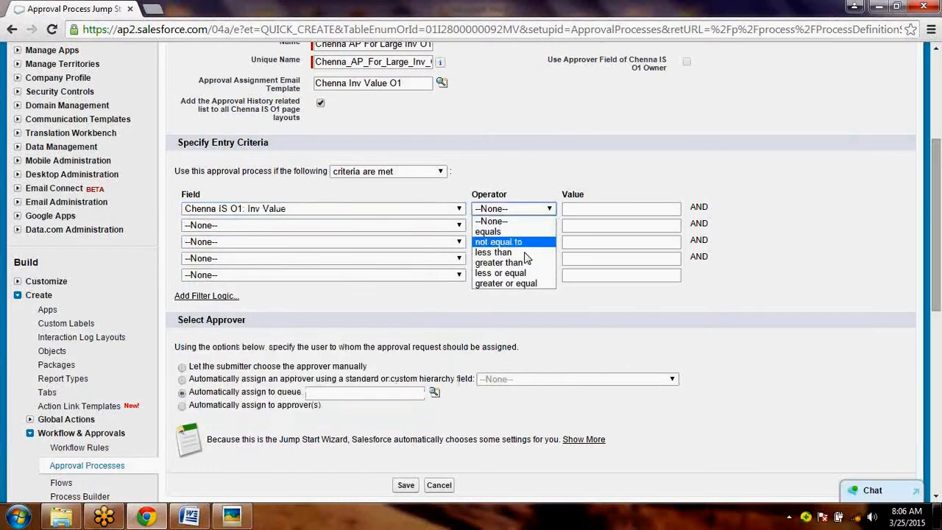
pyautogui.click(528, 263)
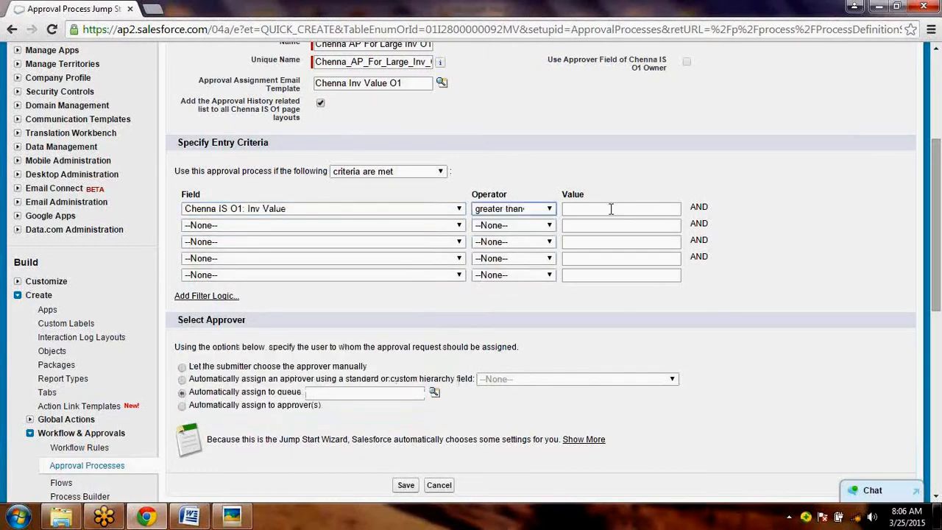
pyautogui.click(610, 209)
pyautogui.write('5050')
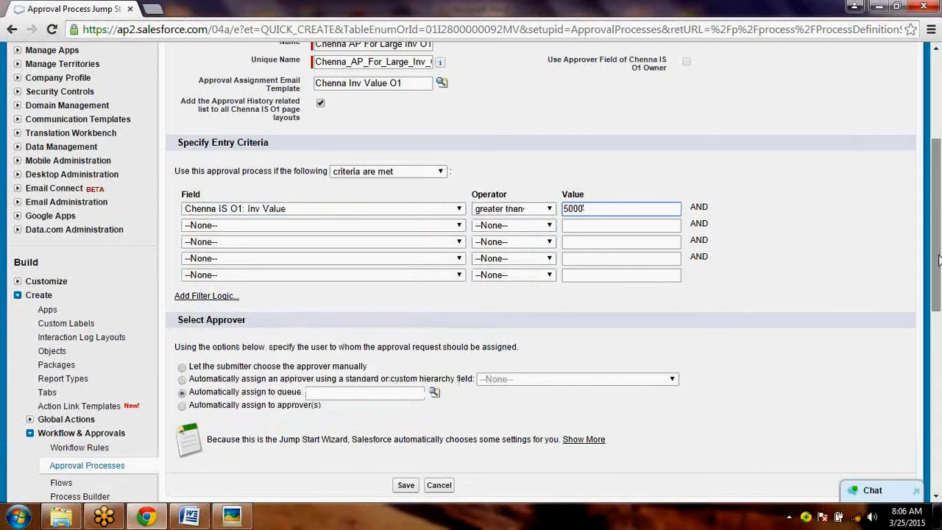
# - Search the approver queue lookup for all queues with the wildcard * and close the lookup without assigning one
pyautogui.moveTo(939, 259); pyautogui.dragTo(939, 265)
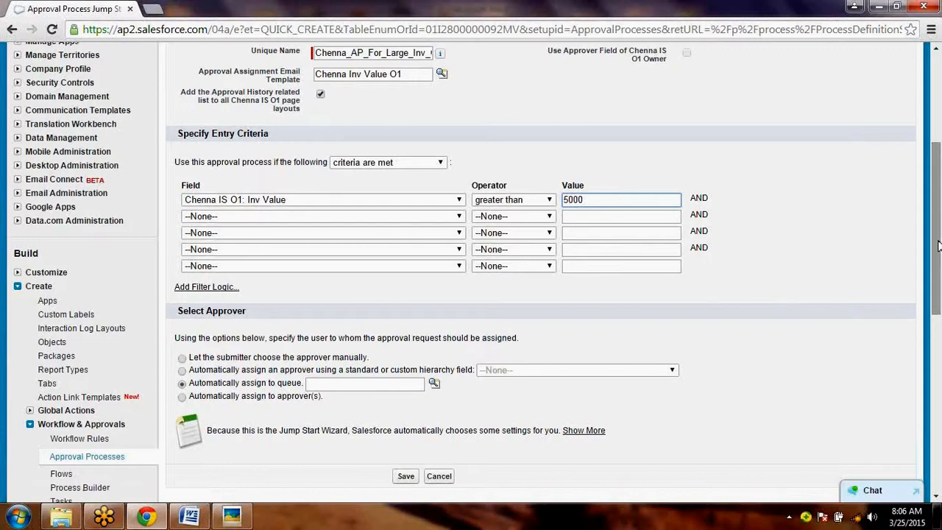
pyautogui.moveTo(939, 245); pyautogui.dragTo(939, 290)
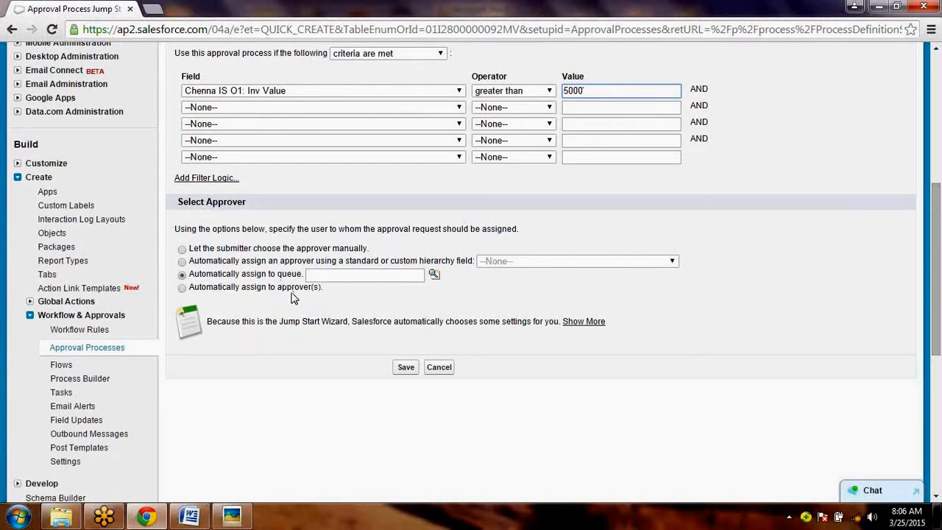
pyautogui.click(434, 276)
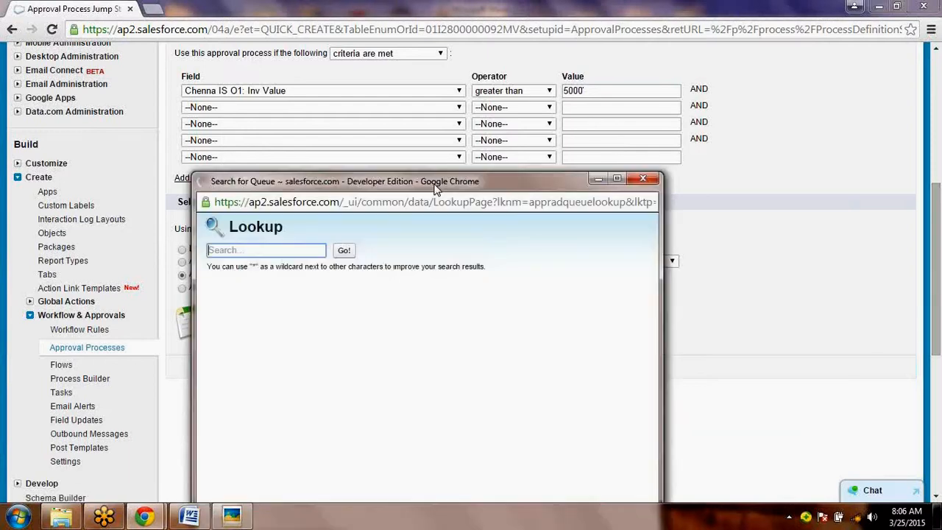
pyautogui.moveTo(434, 189); pyautogui.dragTo(535, 160)
pyautogui.click(361, 221)
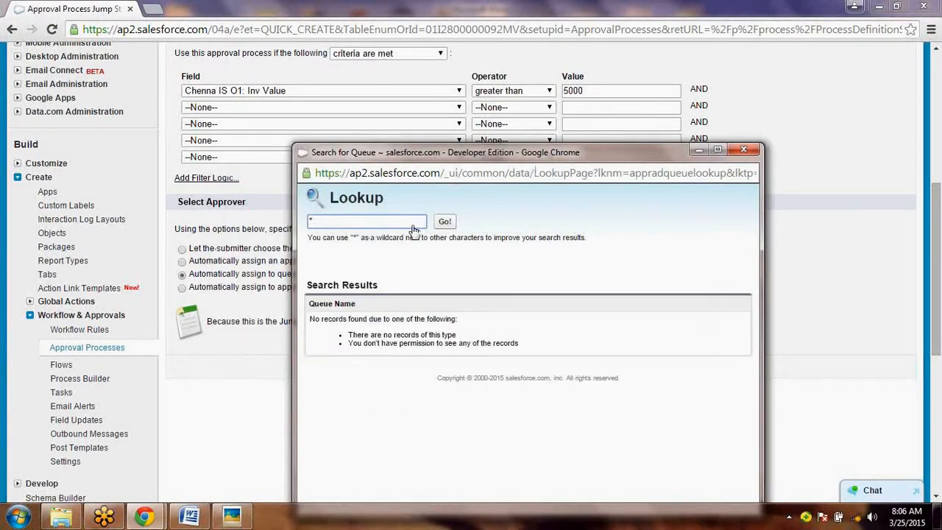
pyautogui.write('*')
pyautogui.click(451, 226)
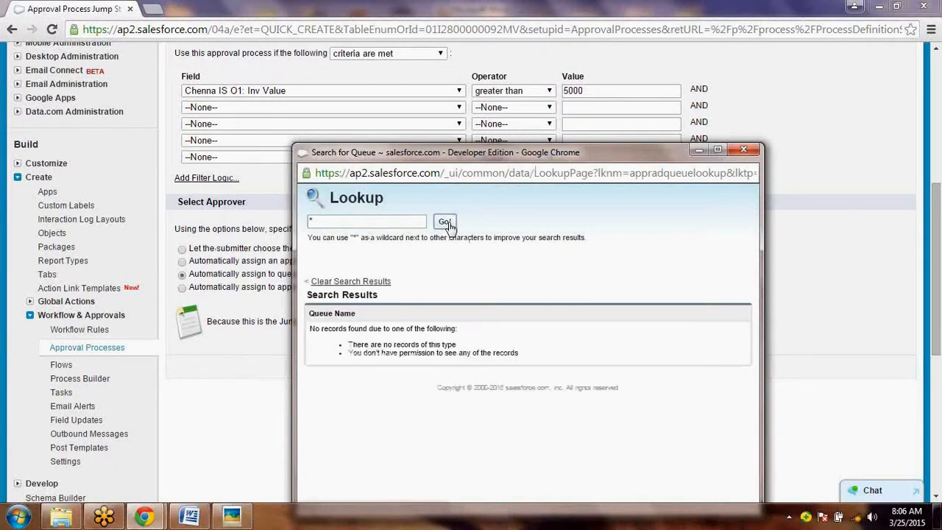
pyautogui.click(446, 222)
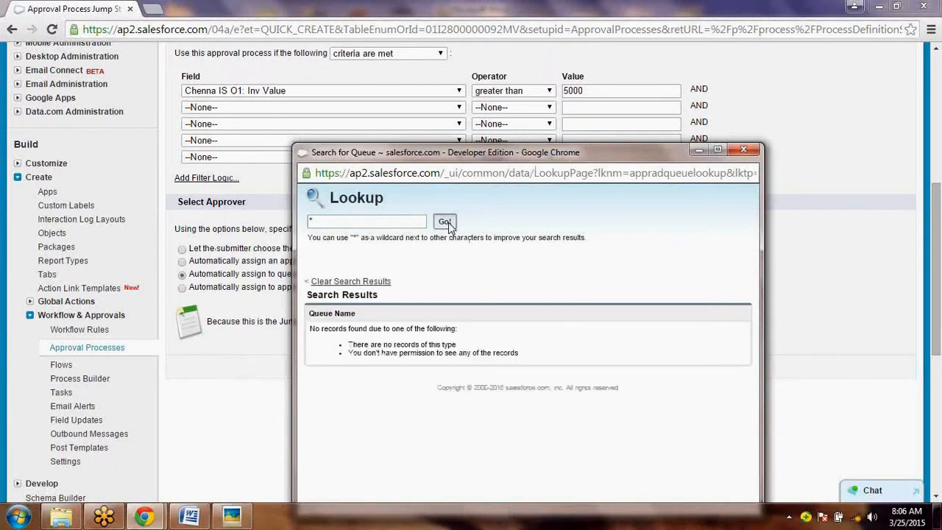
pyautogui.click(743, 150)
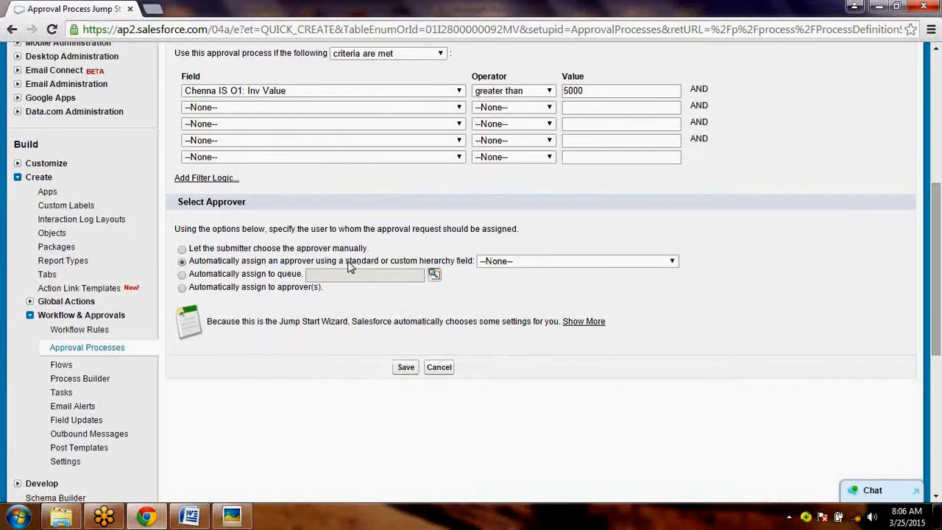
# - Set the approver to be assigned automatically through the Manager hierarchy field
pyautogui.click(539, 262)
pyautogui.click(535, 304)
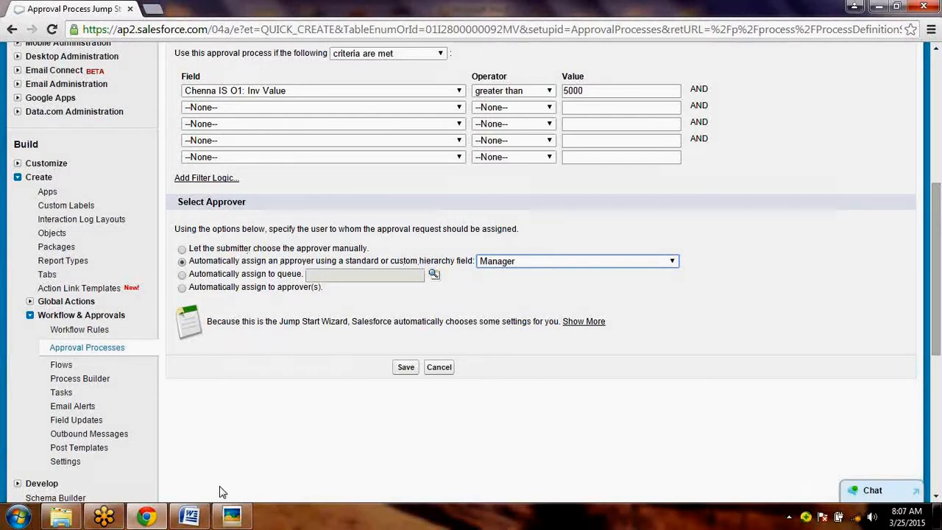
# - Switch to Word to review the steps for the email template and approval process, and come back to Salesforce in Chrome
pyautogui.click(201, 511)
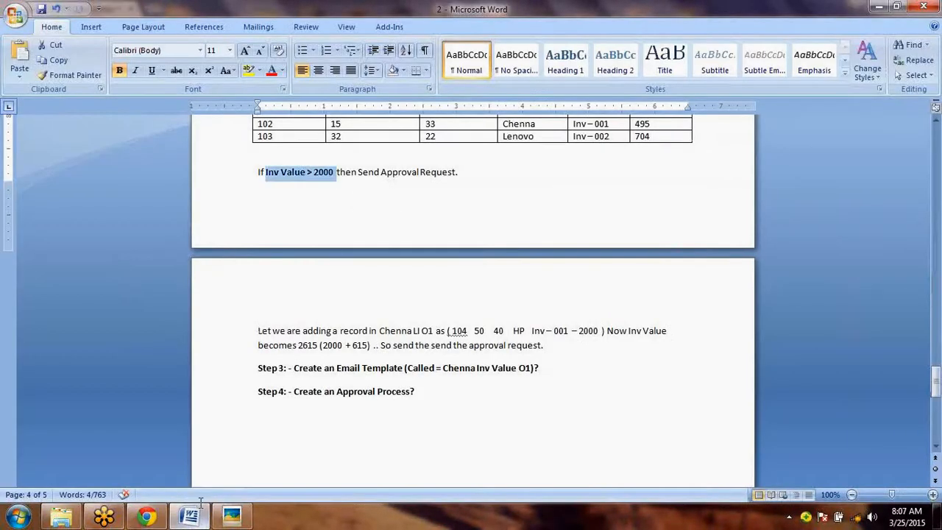
pyautogui.click(937, 390)
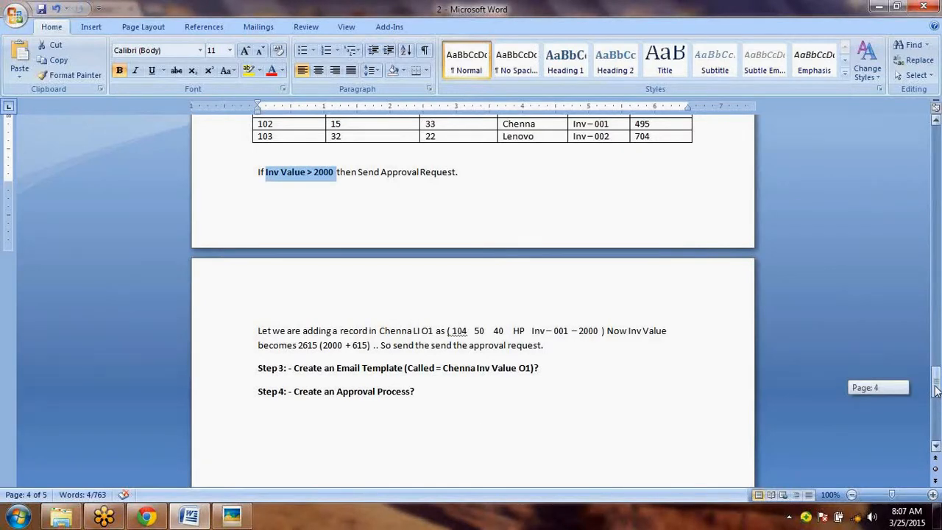
pyautogui.moveTo(936, 390)
pyautogui.mouseDown()
pyautogui.moveTo(937, 356)
pyautogui.moveTo(936, 397)
pyautogui.mouseUp()
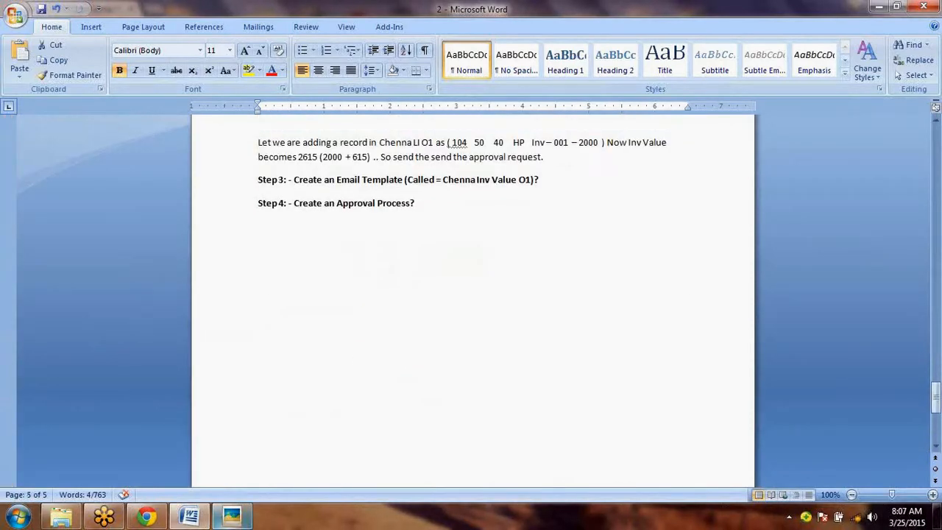
pyautogui.moveTo(232, 517)
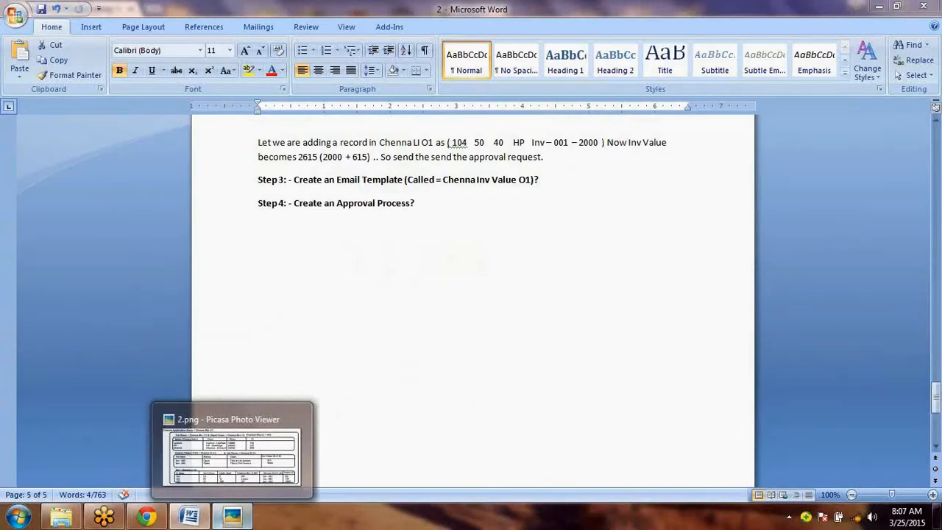
pyautogui.click(147, 517)
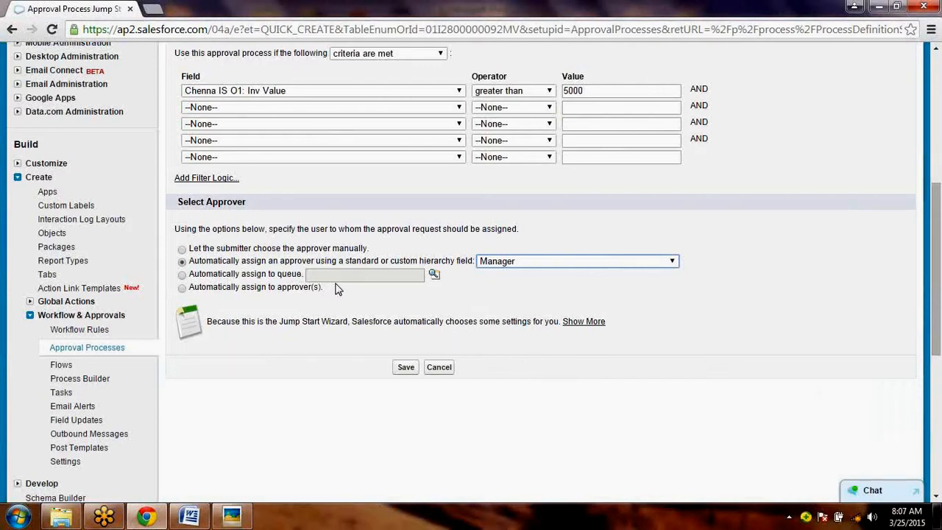
# - Save the Jump Start approval process and acknowledge the activation reminder
pyautogui.click(407, 370)
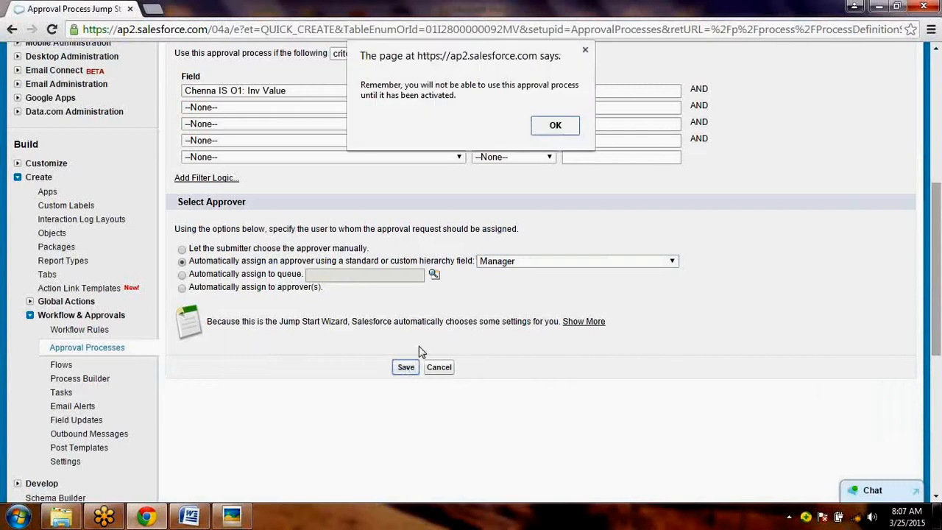
pyautogui.click(555, 127)
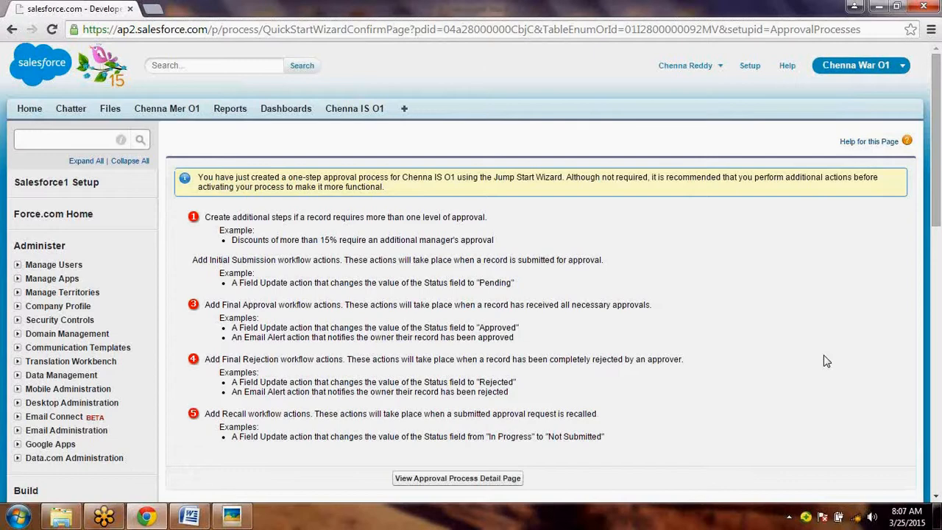
# - Review the recommended additional approval steps and the example workflow actions for submission, approval, rejection and recall
pyautogui.moveTo(937, 204); pyautogui.dragTo(939, 262)
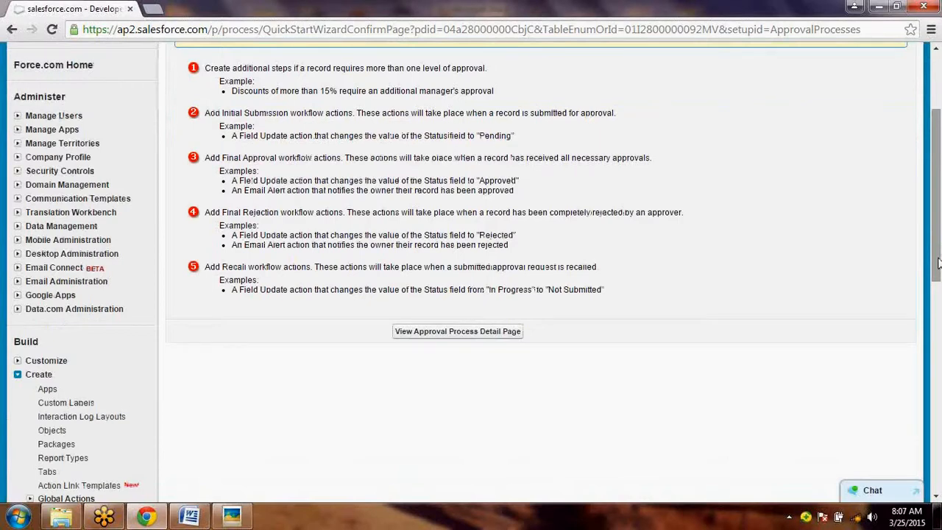
pyautogui.moveTo(939, 263); pyautogui.dragTo(939, 261)
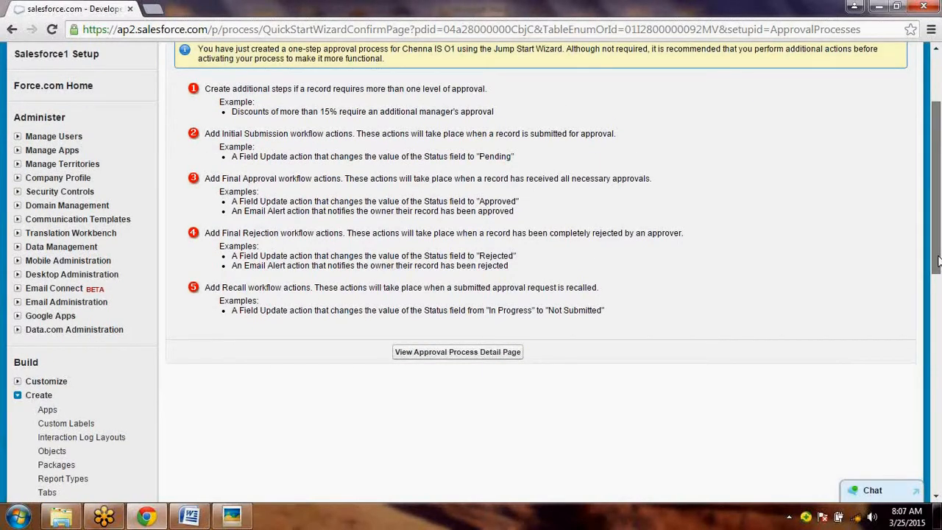
pyautogui.moveTo(939, 260); pyautogui.dragTo(939, 255)
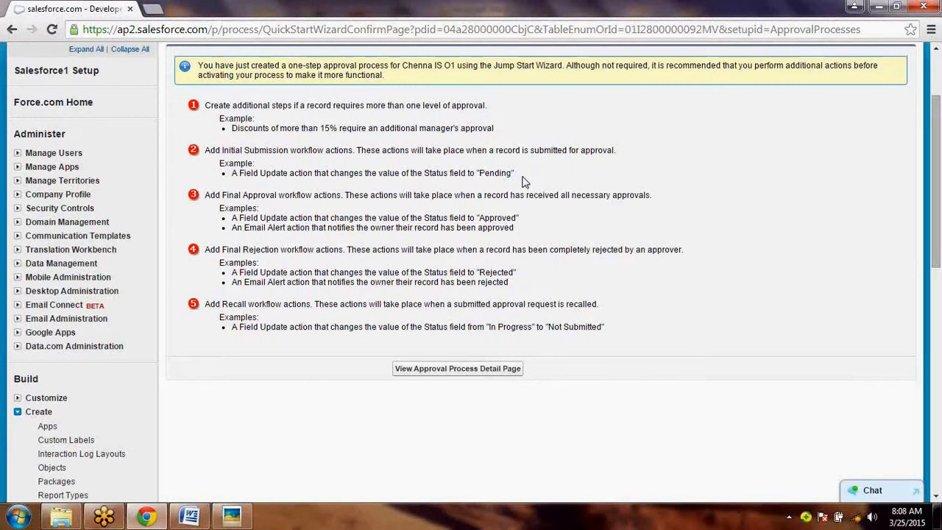
pyautogui.moveTo(515, 173); pyautogui.dragTo(480, 173)
pyautogui.doubleClick(493, 272)
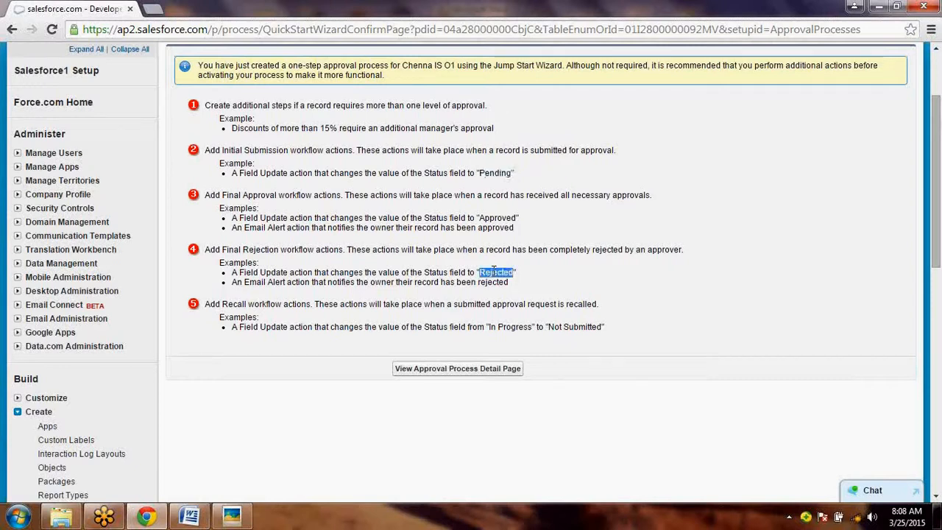
pyautogui.doubleClick(497, 218)
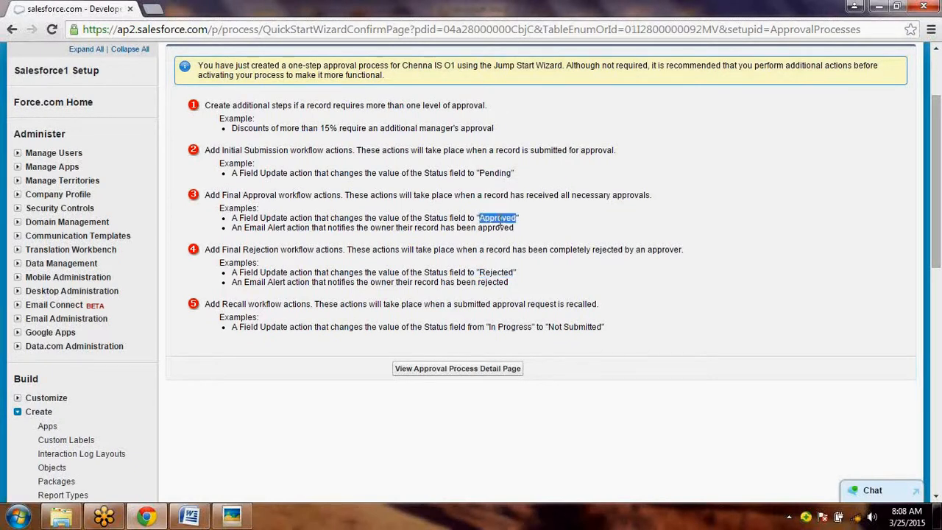
pyautogui.doubleClick(493, 172)
pyautogui.doubleClick(476, 129)
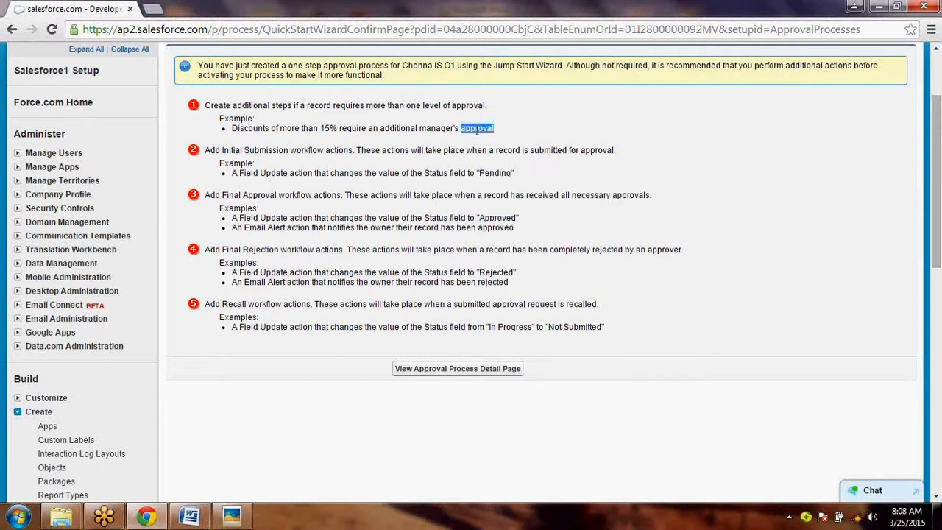
# - Open the approval process's detail page and examine its definition, Initial Submission Actions, approval steps and final actions
pyautogui.click(432, 369)
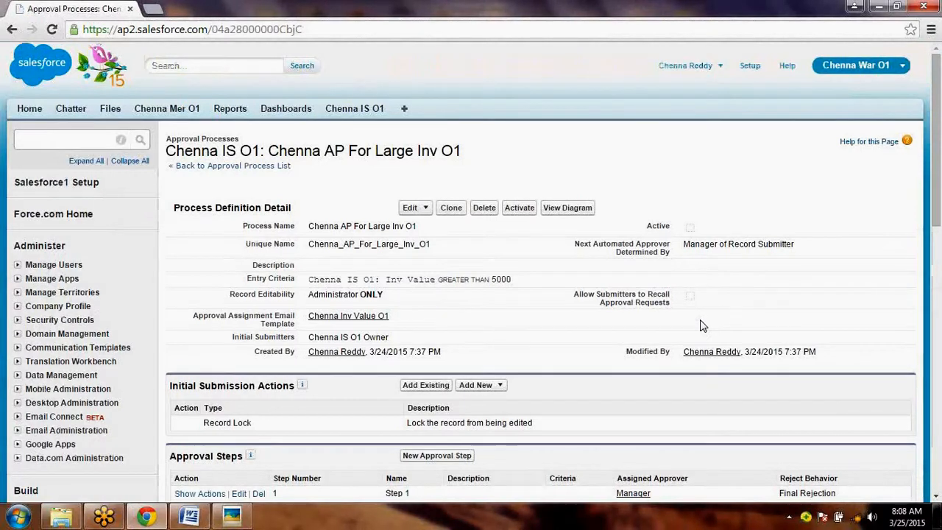
pyautogui.moveTo(939, 192); pyautogui.dragTo(940, 233)
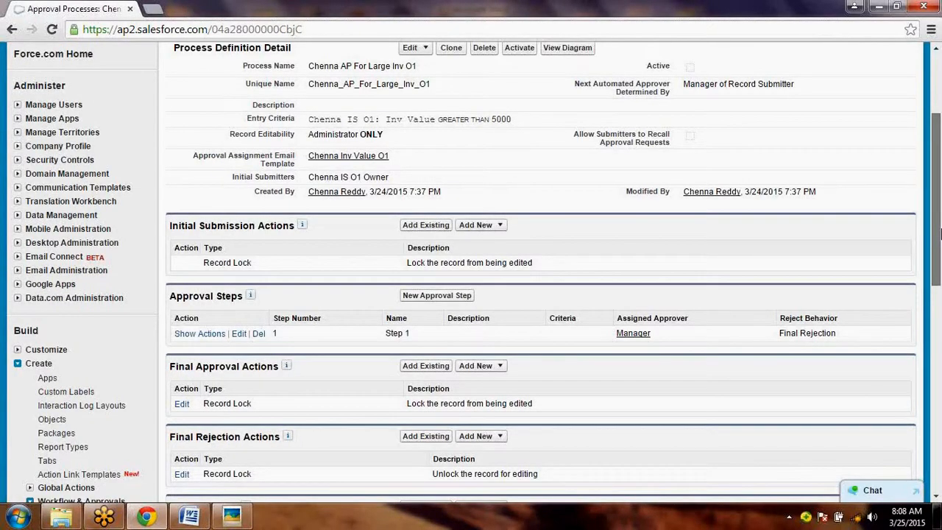
pyautogui.moveTo(940, 234); pyautogui.dragTo(940, 216)
pyautogui.moveTo(940, 263); pyautogui.dragTo(940, 309)
pyautogui.moveTo(170, 129); pyautogui.dragTo(290, 132)
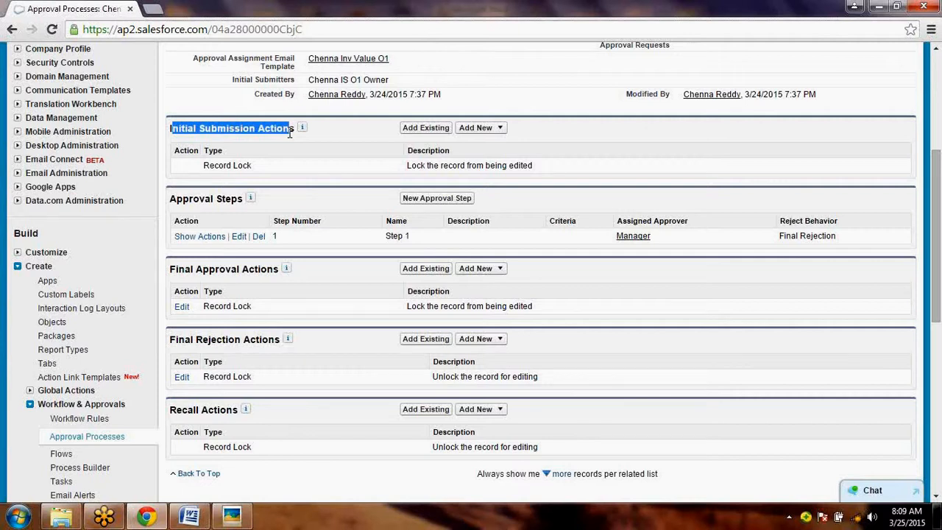
pyautogui.click(290, 133)
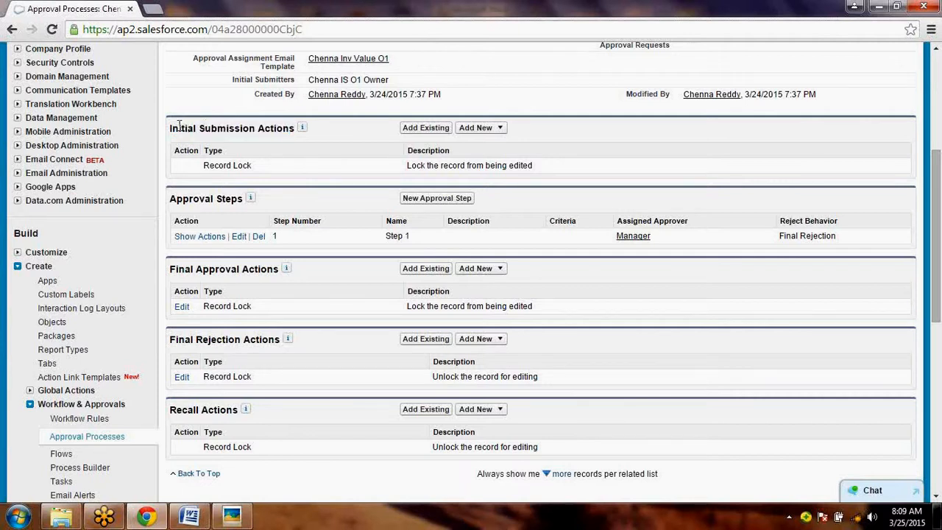
pyautogui.moveTo(176, 126); pyautogui.dragTo(288, 123)
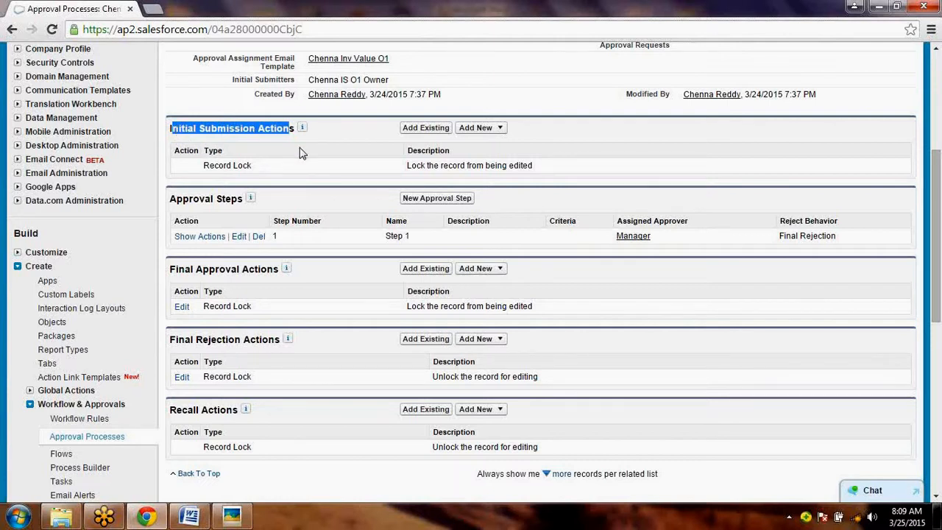
pyautogui.click(484, 134)
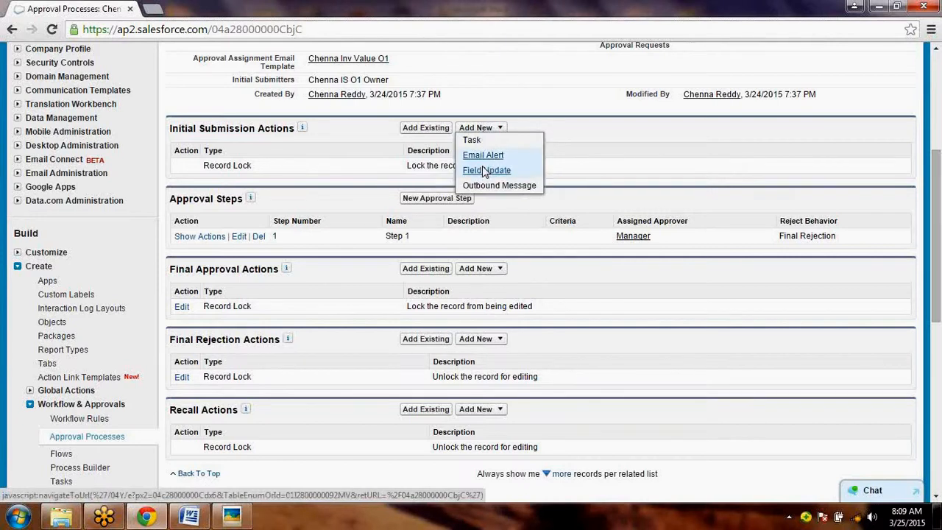
pyautogui.click(484, 170)
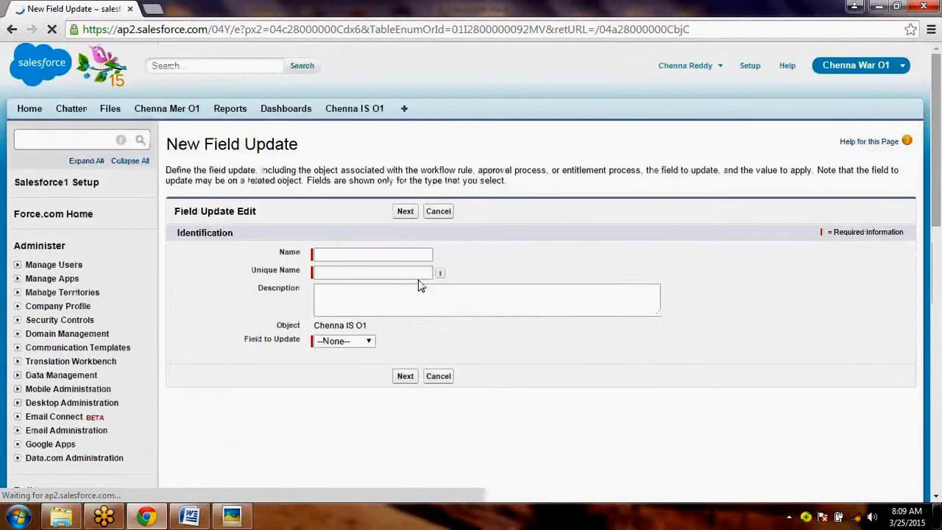
pyautogui.click(440, 213)
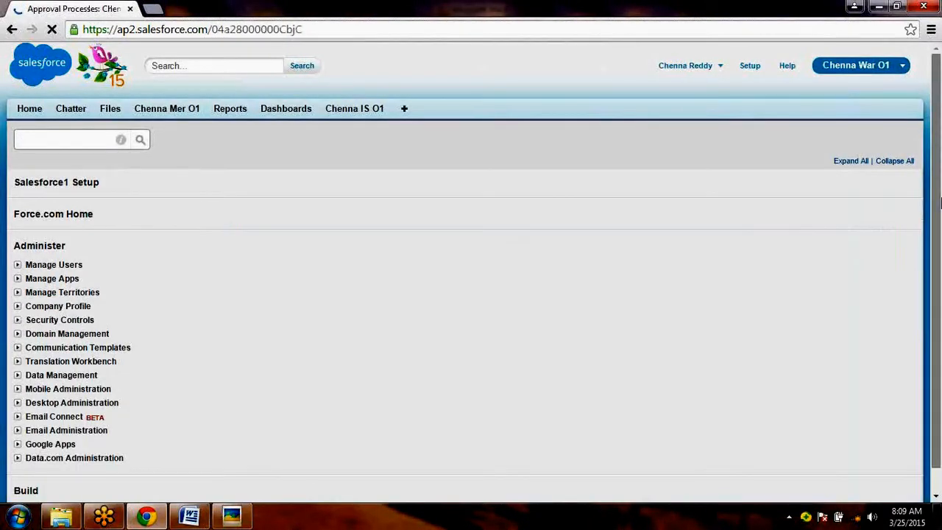
# - Add a new field update to the Initial Submission Actions, named Set Initial Approval with the unique name Set_Initial_Approval
pyautogui.moveTo(941, 202); pyautogui.dragTo(941, 279)
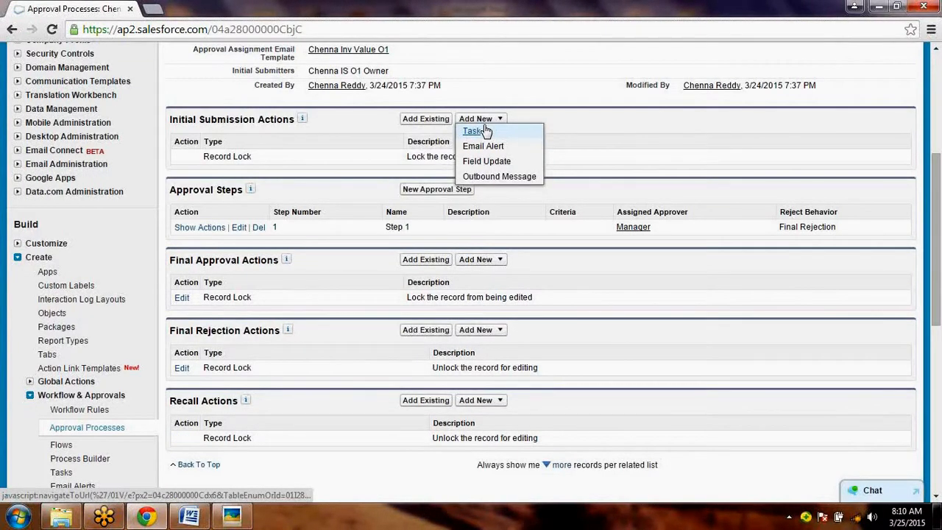
pyautogui.click(487, 161)
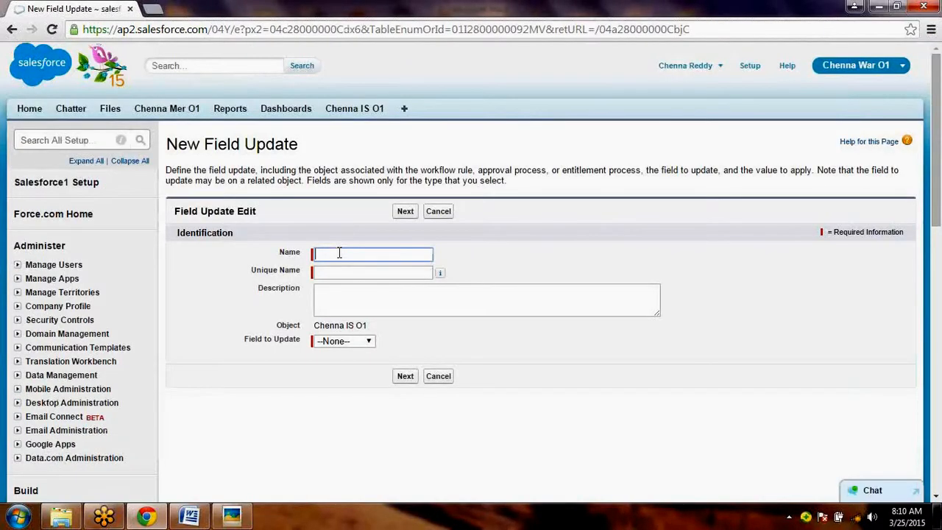
pyautogui.write('Set Initial Approval')
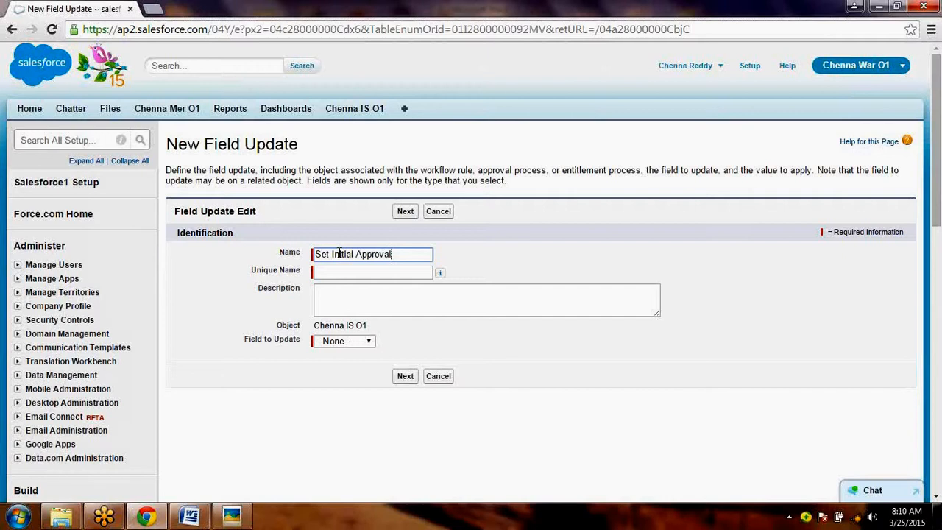
pyautogui.press('Tab')
pyautogui.press('Tab')
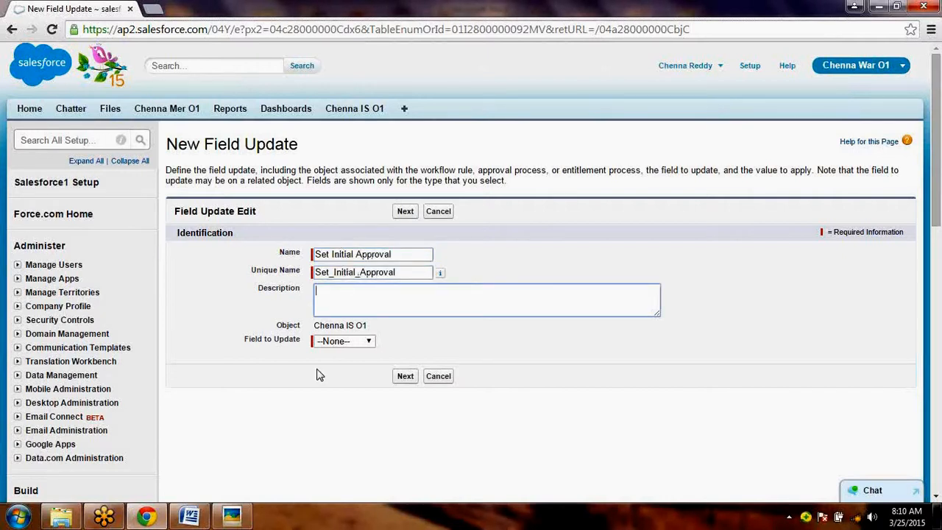
# - Switch to Picasa Photo Viewer to check the Chenna IS O1 fields in 2.png, and return to Salesforce in Chrome
pyautogui.click(350, 342)
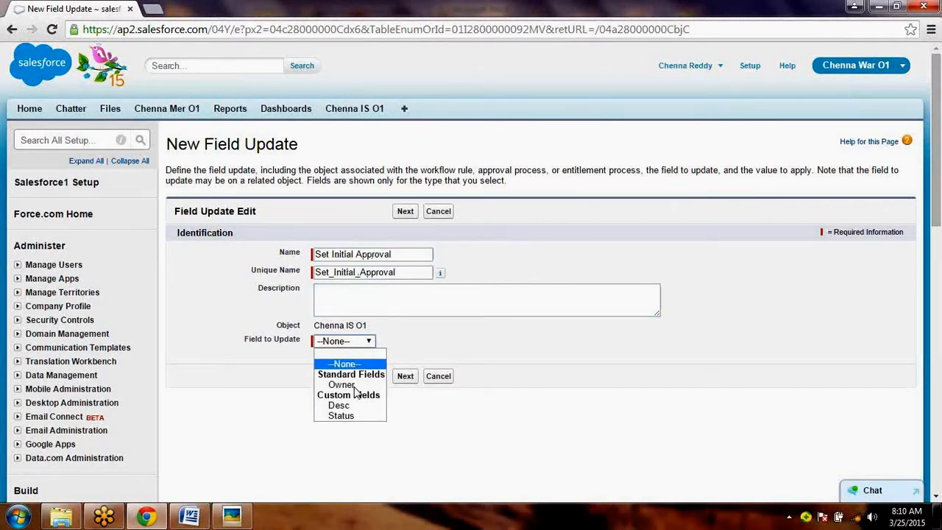
pyautogui.click(239, 517)
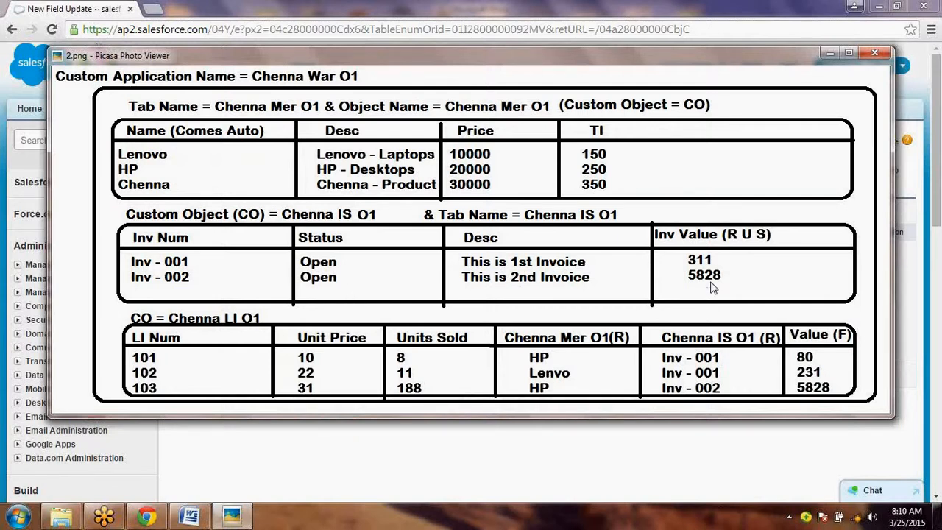
pyautogui.hotkey('alt', 'Tab')
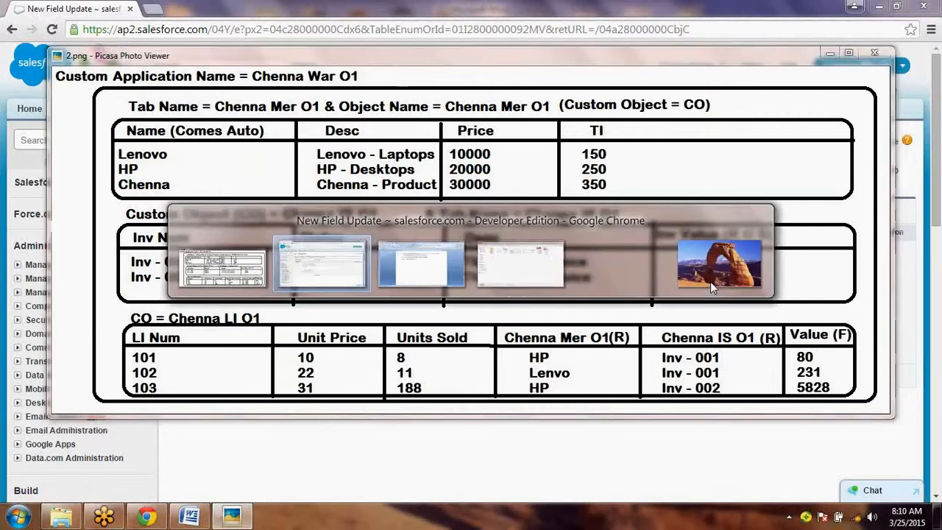
# - Make the field update change Status to the specific value Pending, and save it
pyautogui.click(351, 343)
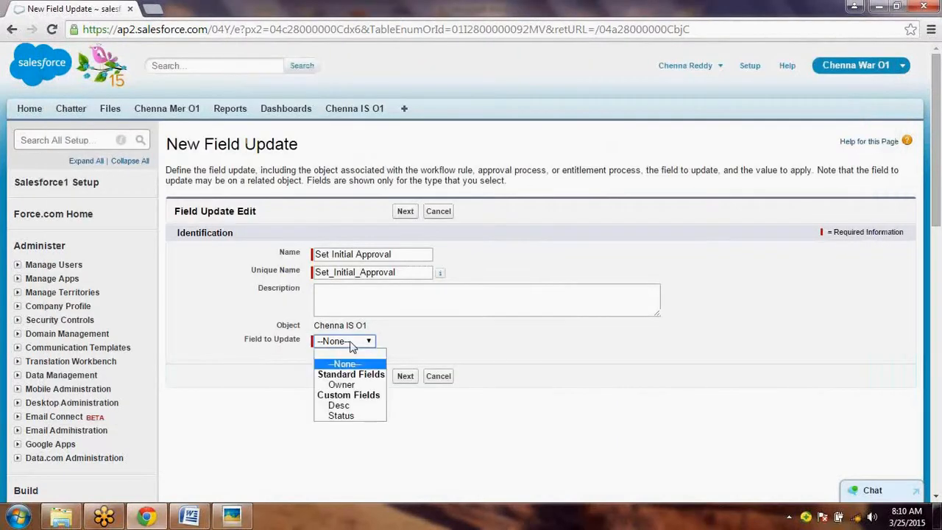
pyautogui.click(344, 420)
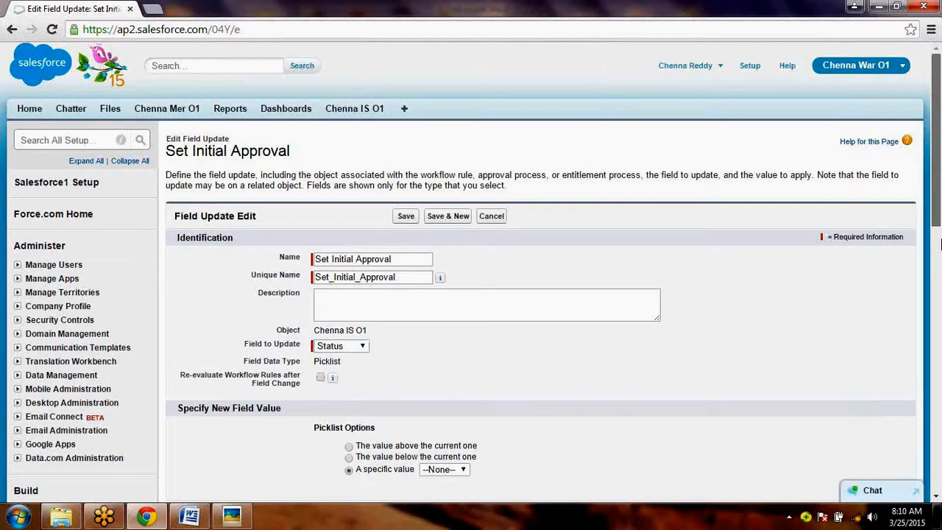
pyautogui.scroll(-1, 940, 244)
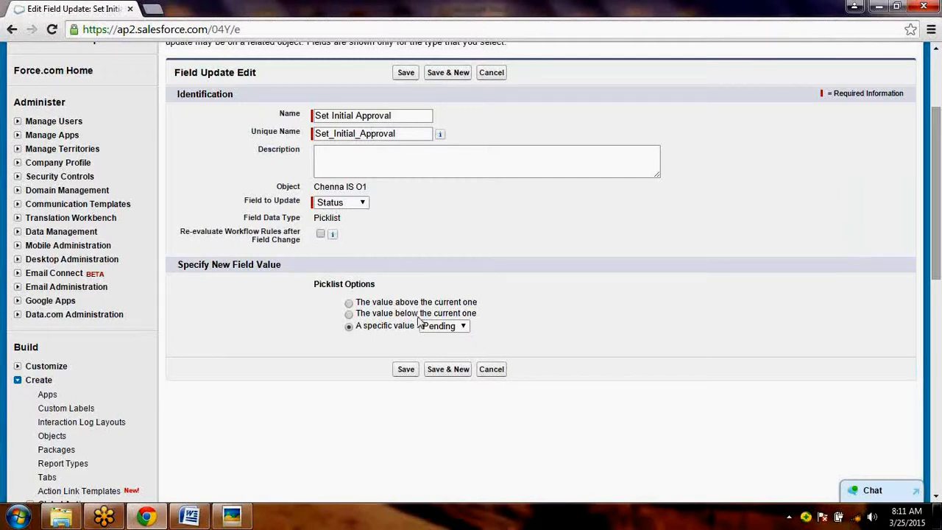
pyautogui.click(406, 370)
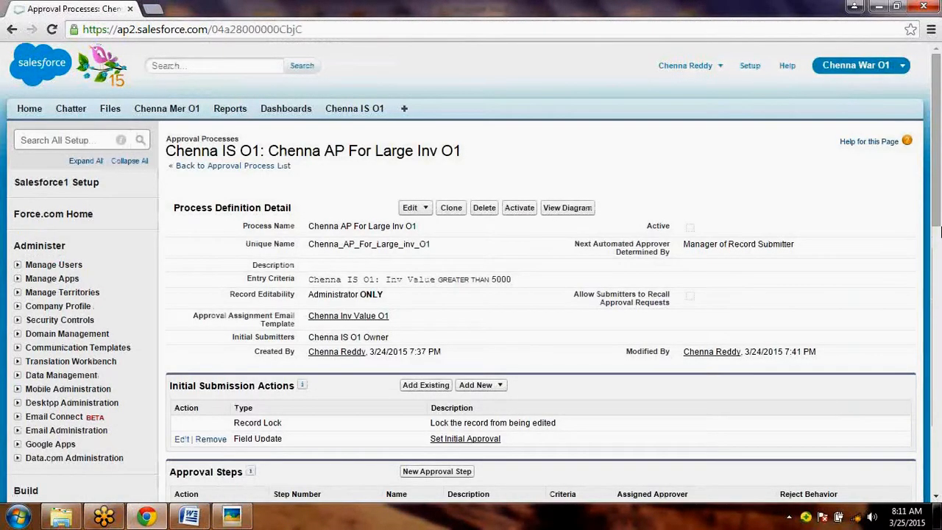
# - Review the approval process's action sections, and switch to Picasa Photo Viewer to view the 2.png diagram
pyautogui.scroll(-1, 939, 233)
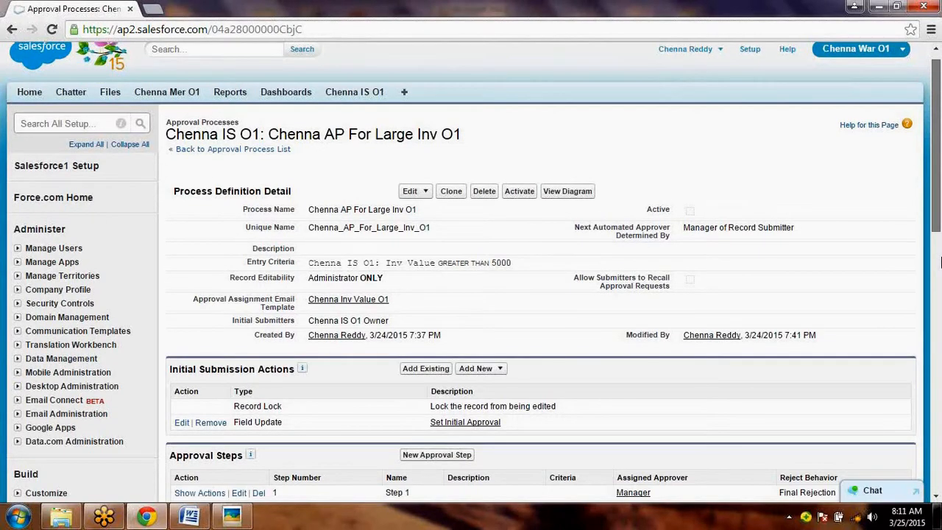
pyautogui.scroll(-4, 940, 262)
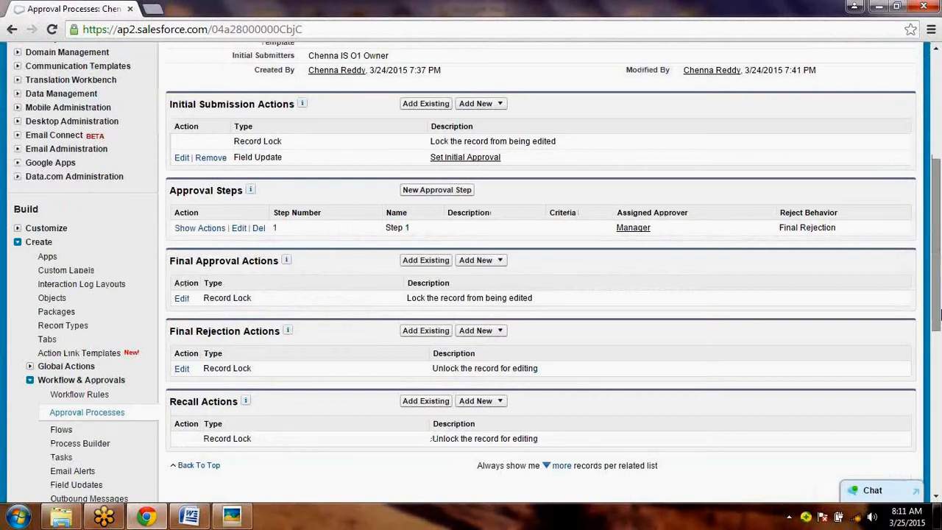
pyautogui.click(231, 518)
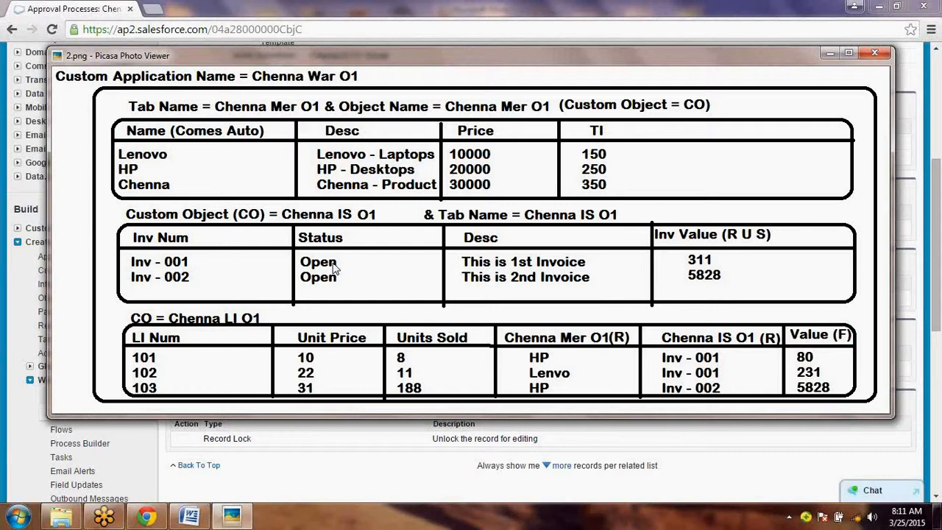
# - Return to Salesforce in Chrome and add a new field update to the Final Approval Actions, named Final Approval with the unique name Final_Approval
pyautogui.click(828, 55)
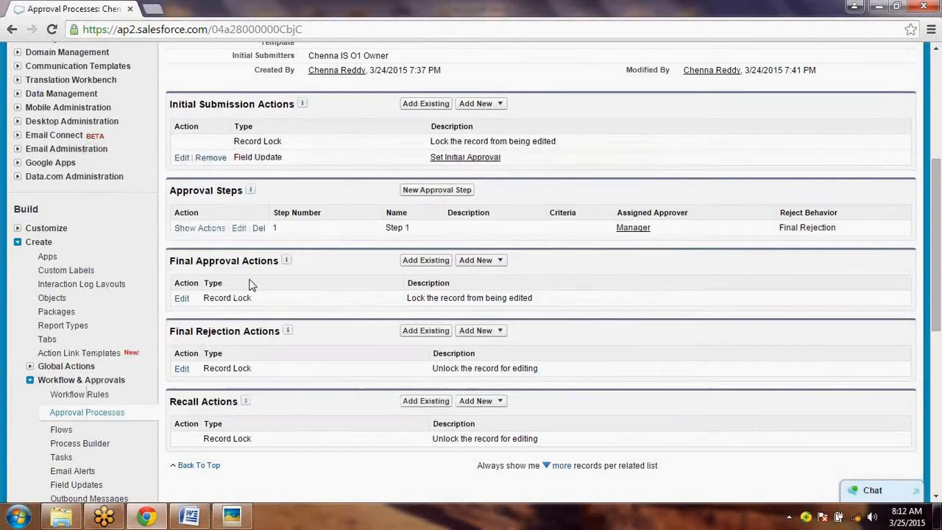
pyautogui.click(478, 260)
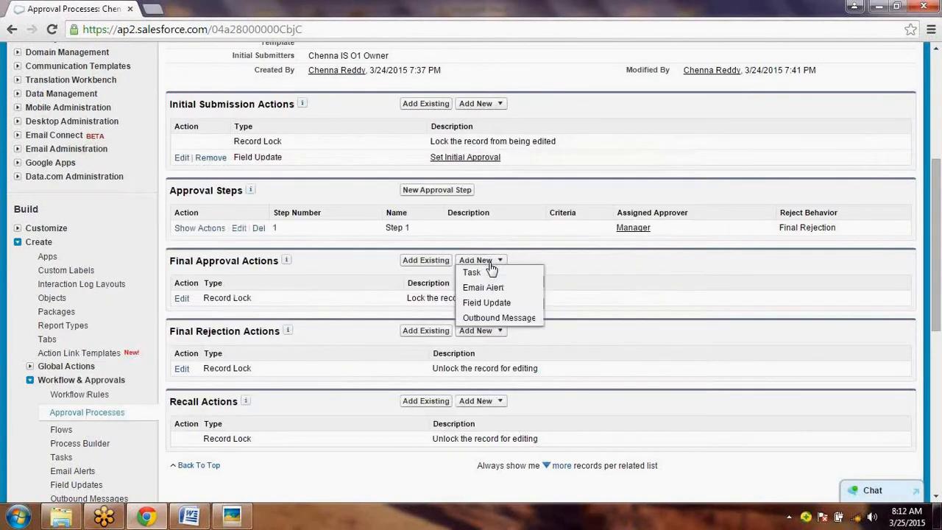
pyautogui.click(483, 302)
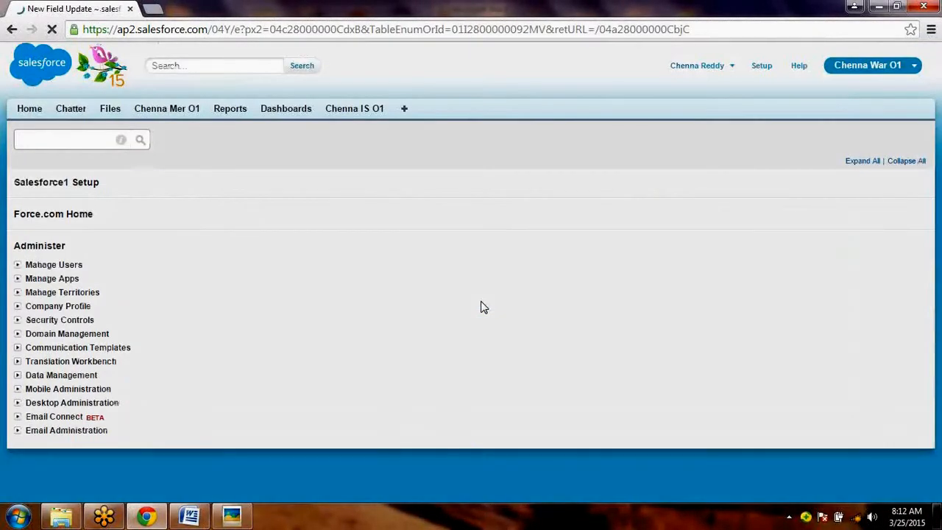
pyautogui.click(338, 255)
pyautogui.write('Final Apprv')
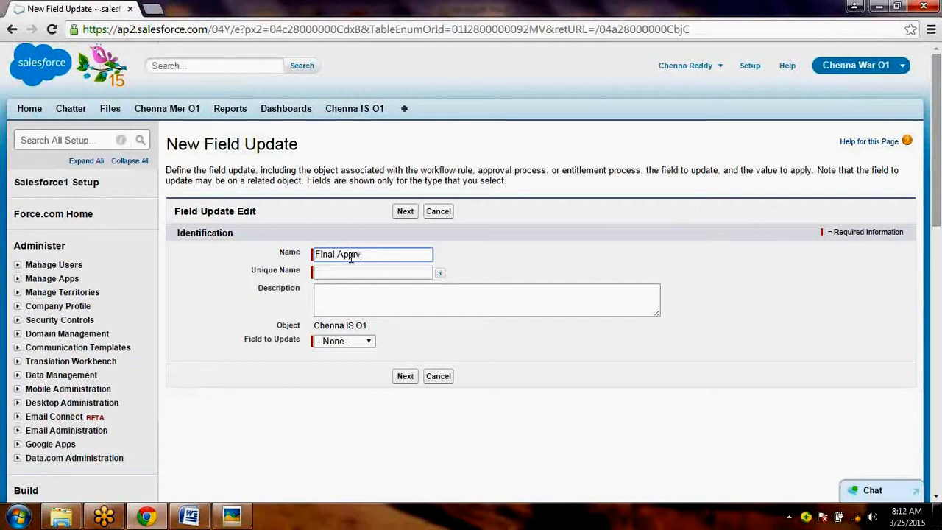
pyautogui.press('BackSpace')
pyautogui.write('oval')
pyautogui.press('Tab')
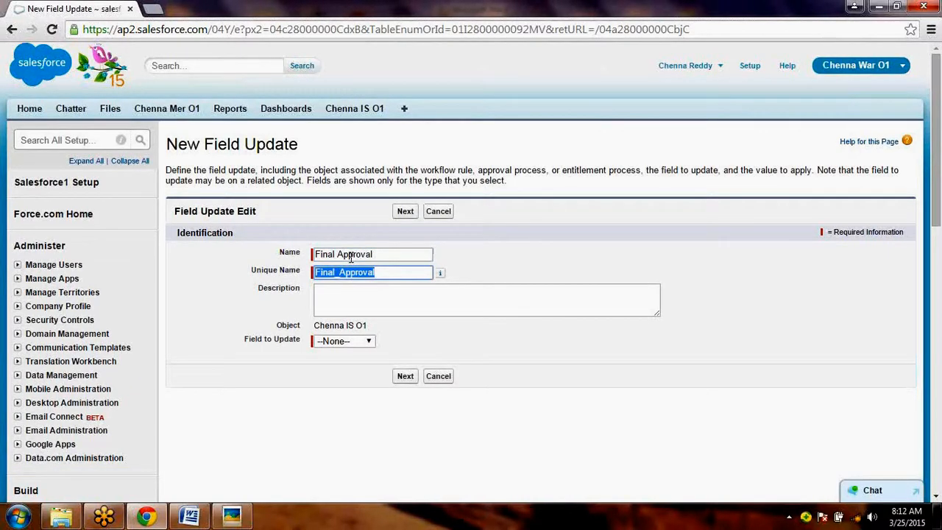
pyautogui.press('Tab')
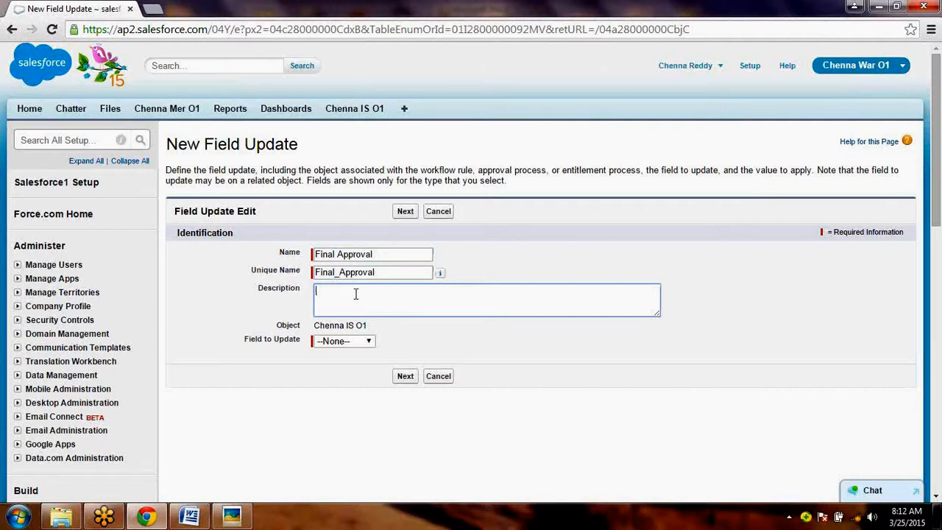
# - Make the Final Approval field update change Status to the specific value Close, and save it
pyautogui.click(358, 341)
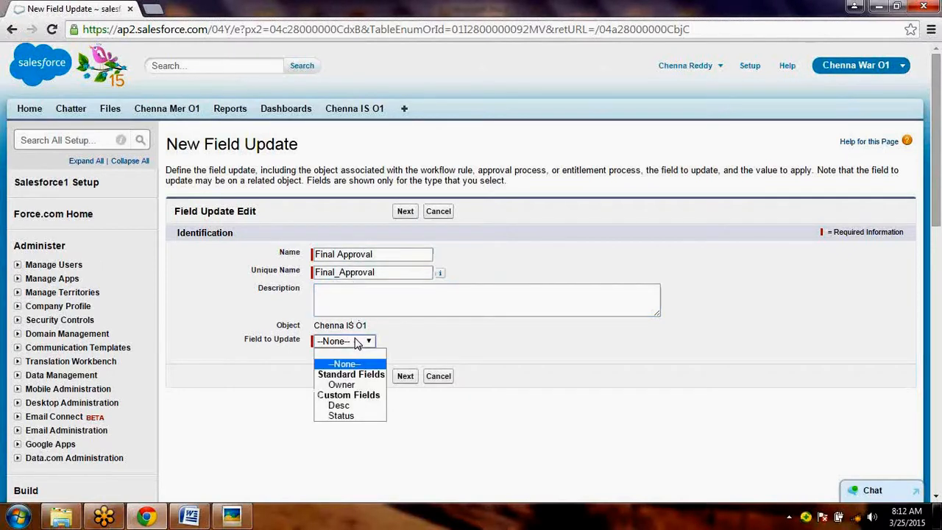
pyautogui.click(342, 416)
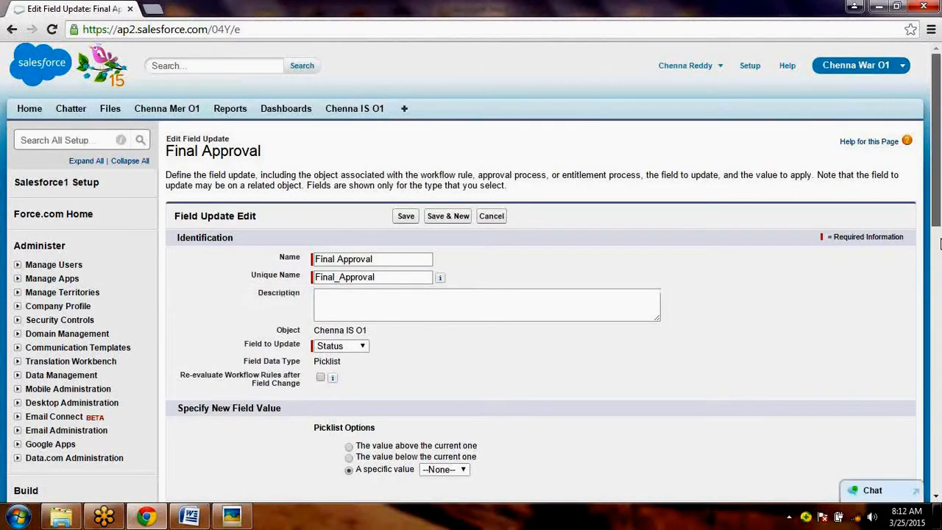
pyautogui.scroll(-1, 939, 244)
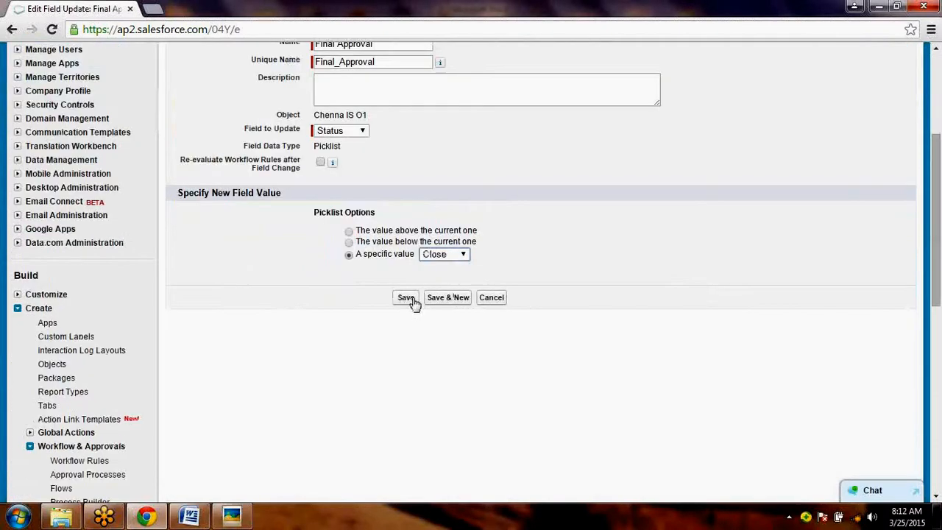
pyautogui.click(409, 298)
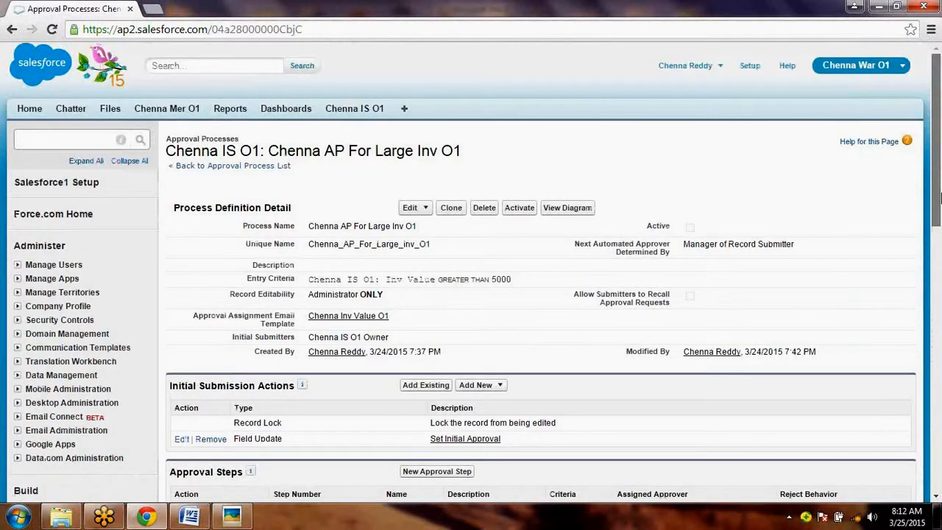
# - Add a new field update to the Final Rejection Actions, named Final Rejection with the unique name Final_Rejection
pyautogui.moveTo(939, 193); pyautogui.dragTo(940, 206)
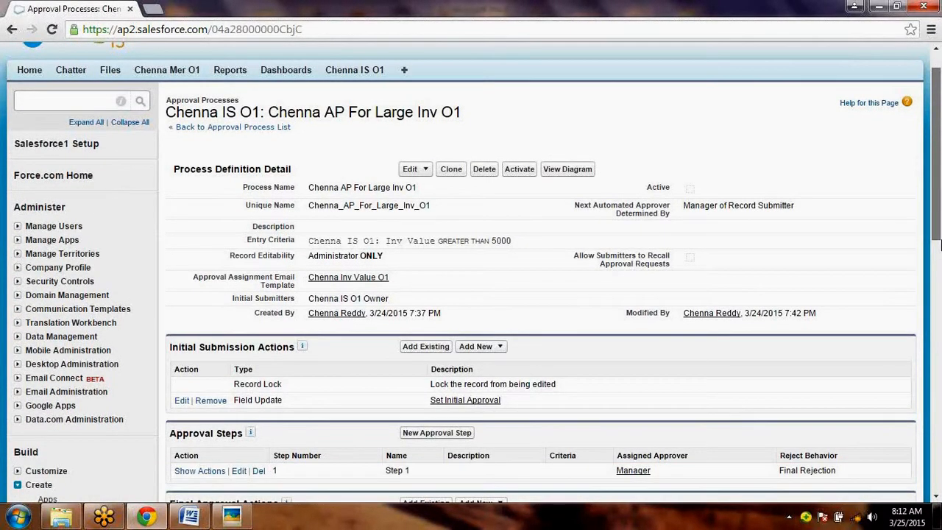
pyautogui.moveTo(940, 246); pyautogui.dragTo(939, 347)
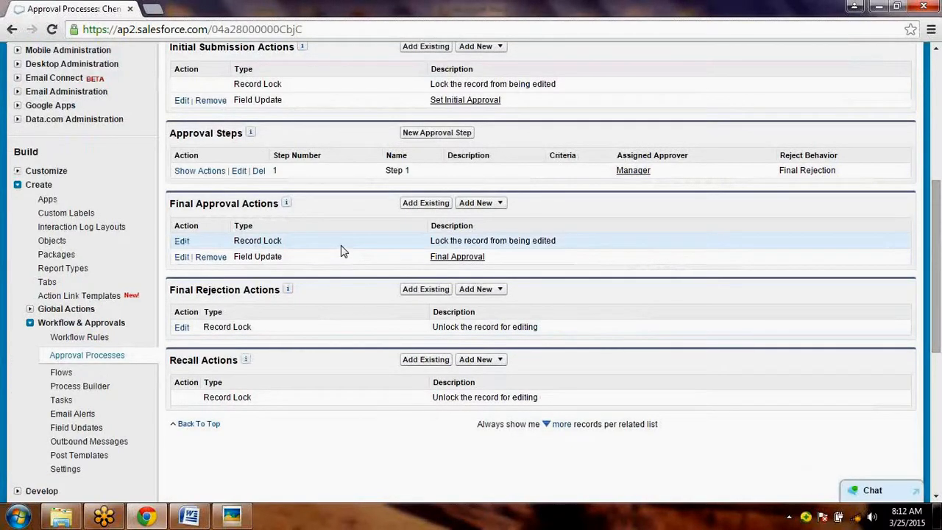
pyautogui.click(489, 293)
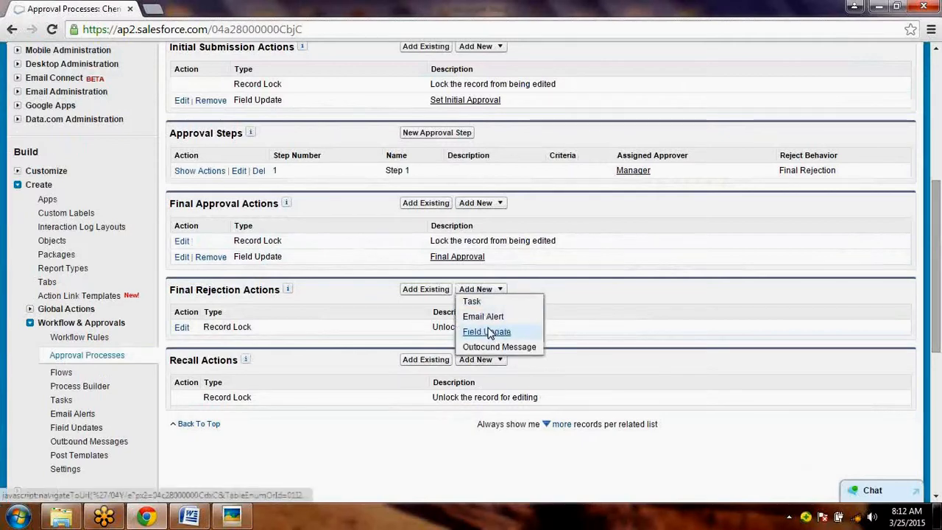
pyautogui.click(487, 332)
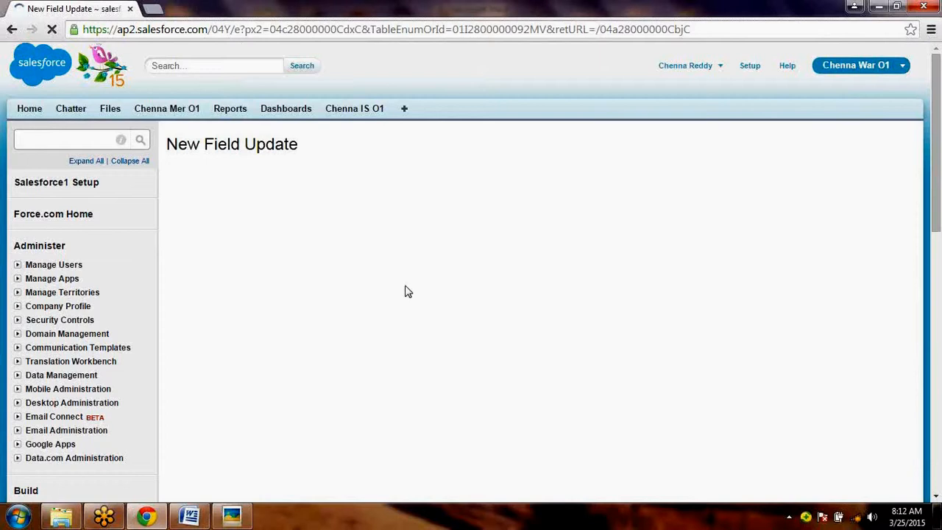
pyautogui.click(385, 259)
pyautogui.write('Fi')
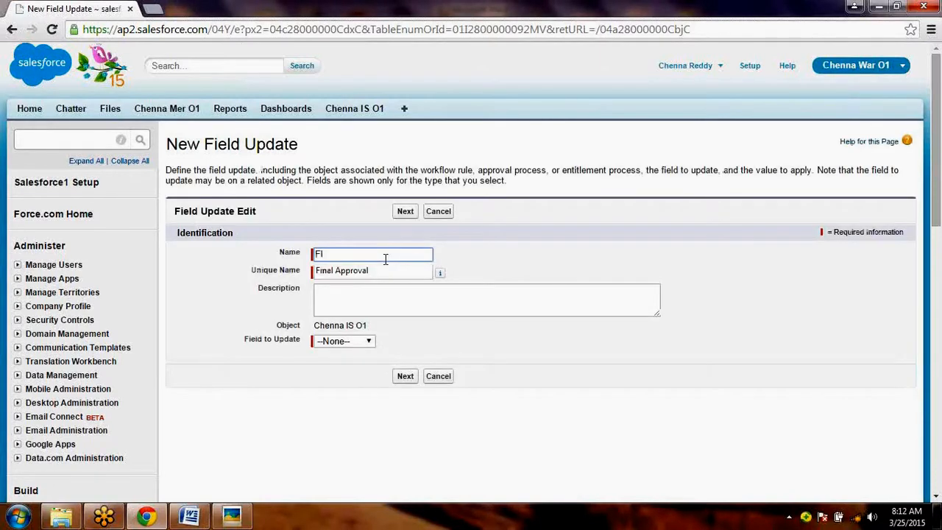
pyautogui.press('BackSpace')
pyautogui.press('BackSpace')
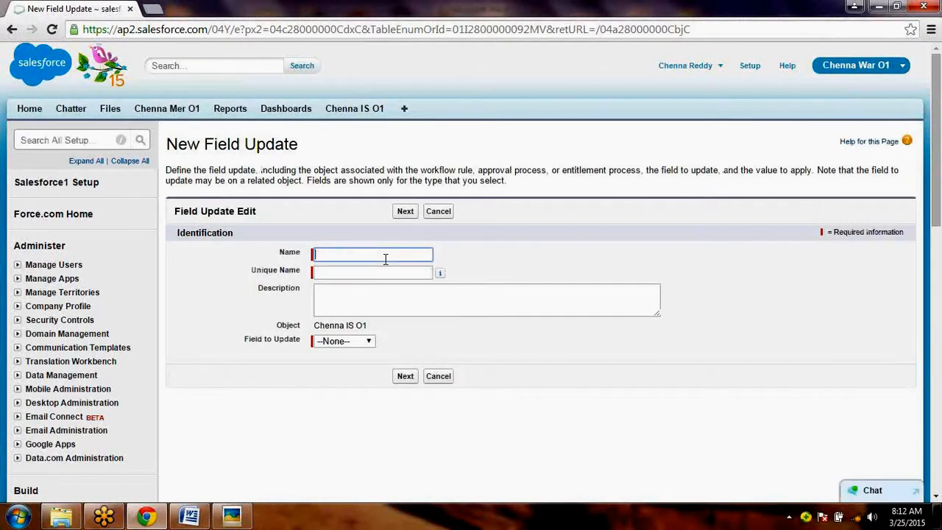
pyautogui.write('Final Rejection')
pyautogui.press('Tab')
pyautogui.press('Tab')
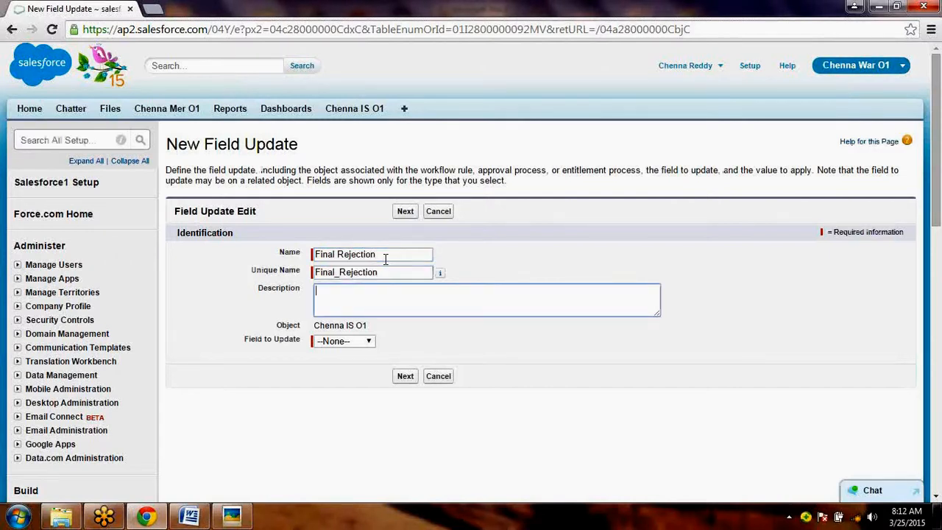
# - Make the Final Rejection field update change Status to the specific value Open, and save it
pyautogui.click(346, 348)
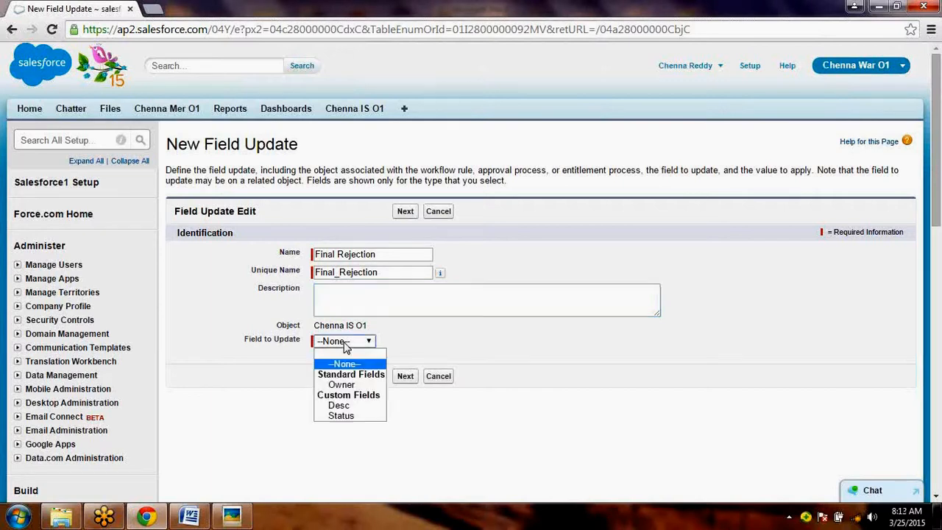
pyautogui.click(351, 416)
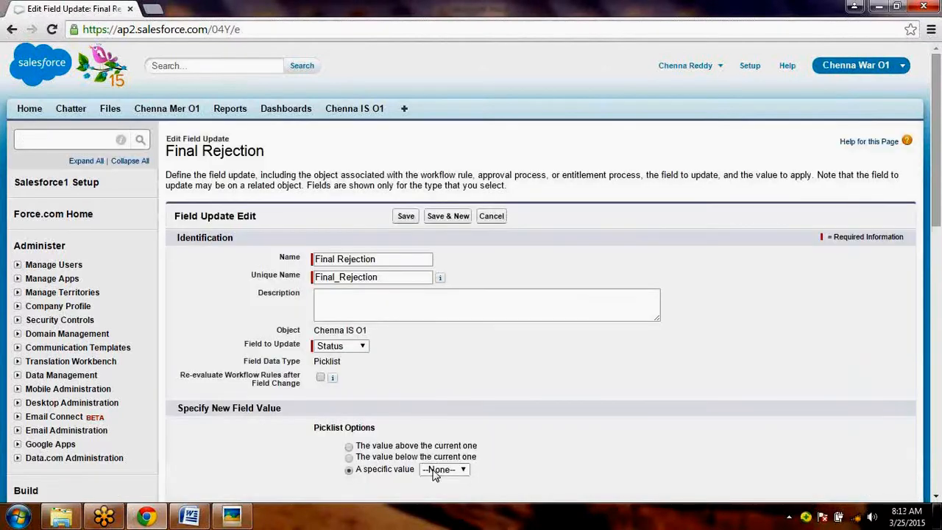
pyautogui.click(442, 470)
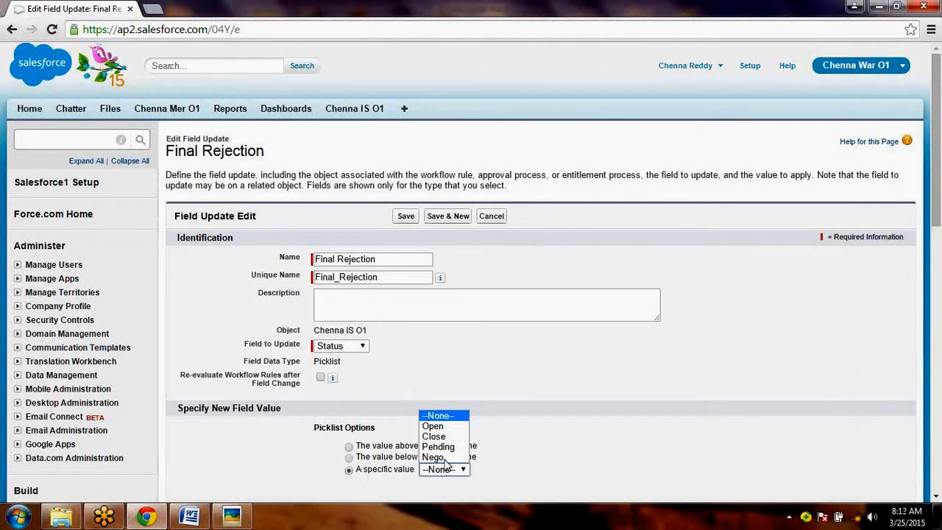
pyautogui.click(445, 427)
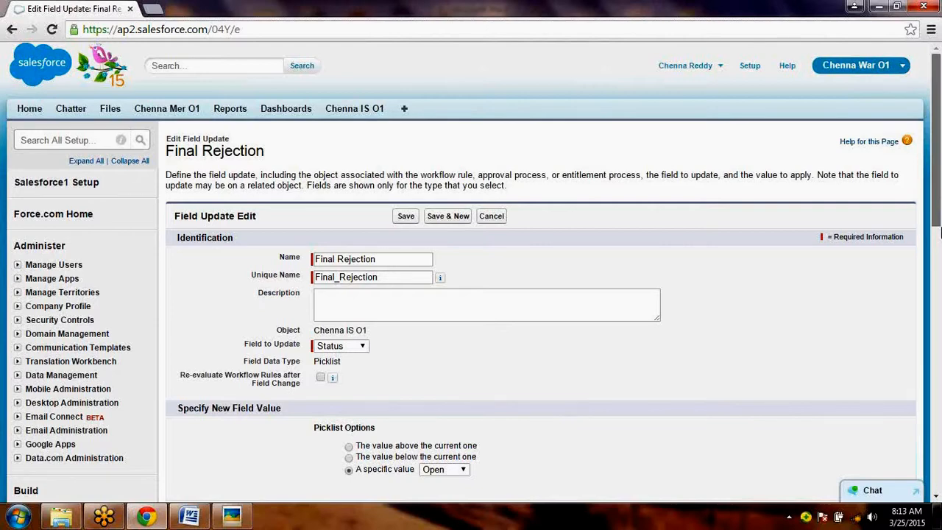
pyautogui.moveTo(939, 234); pyautogui.dragTo(939, 267)
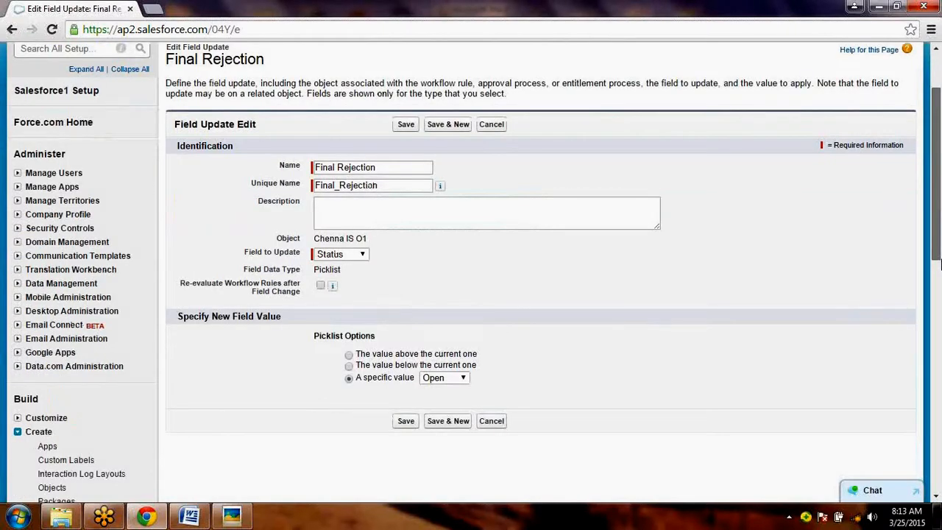
pyautogui.scroll(-2, 410, 299)
pyautogui.click(405, 279)
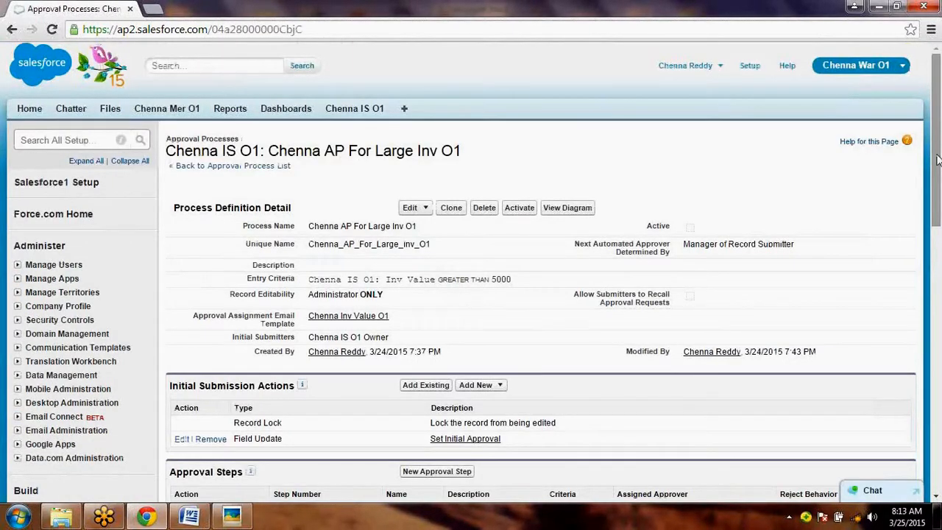
# - Review the approval process's action sections, and activate the process
pyautogui.moveTo(939, 160); pyautogui.dragTo(941, 272)
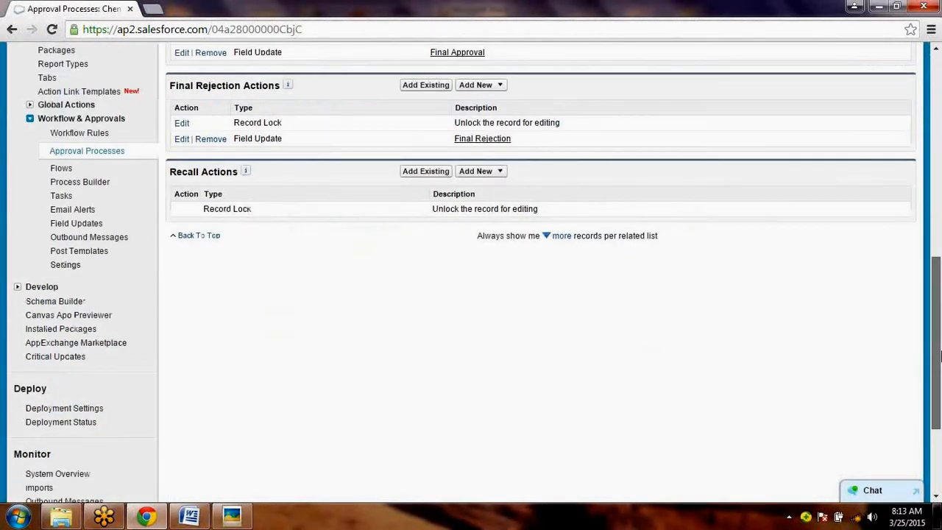
pyautogui.moveTo(939, 356); pyautogui.dragTo(939, 173)
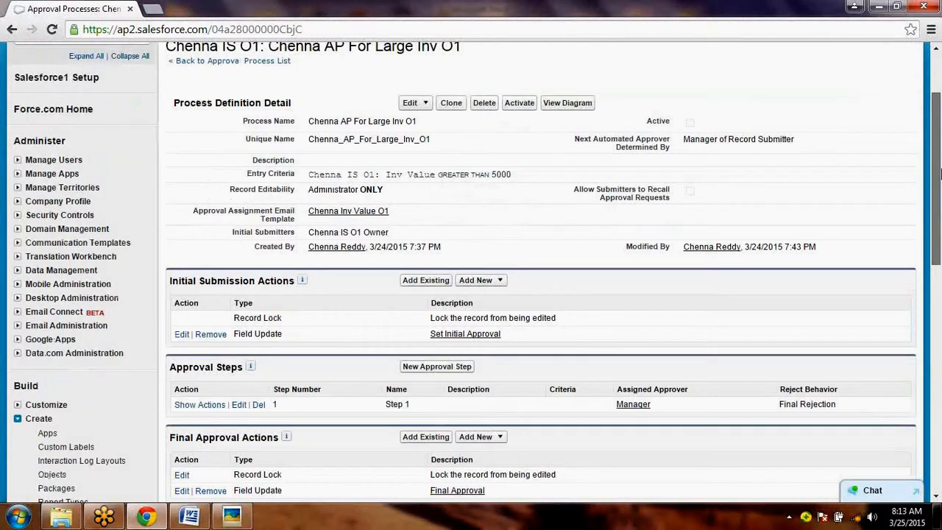
pyautogui.moveTo(940, 174); pyautogui.dragTo(939, 143)
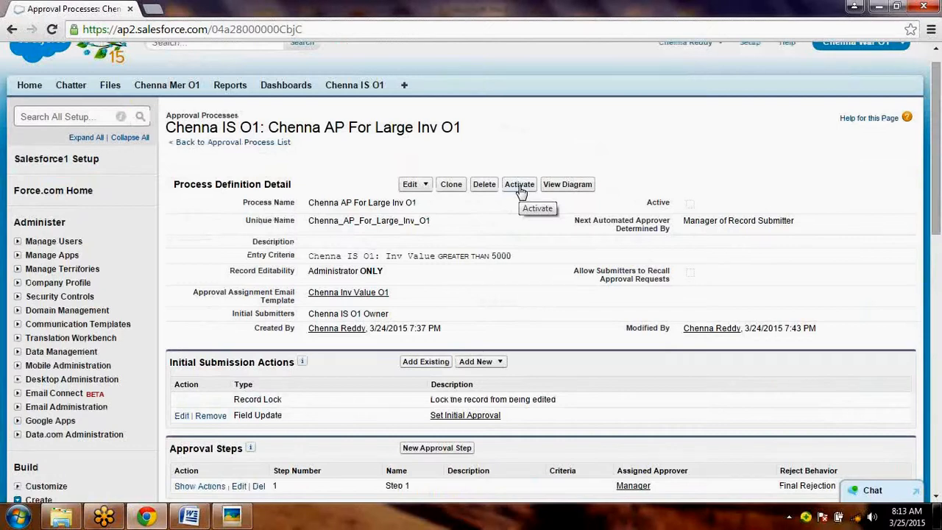
pyautogui.click(520, 186)
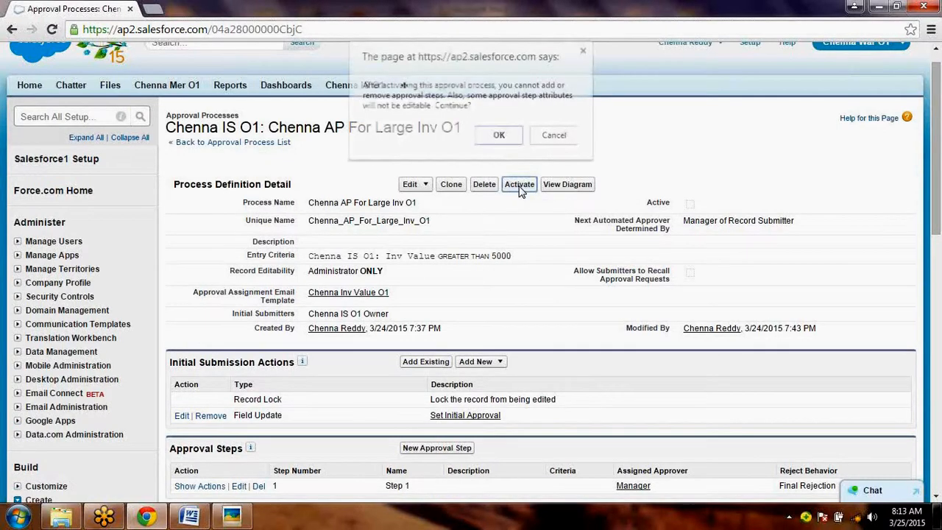
pyautogui.click(500, 135)
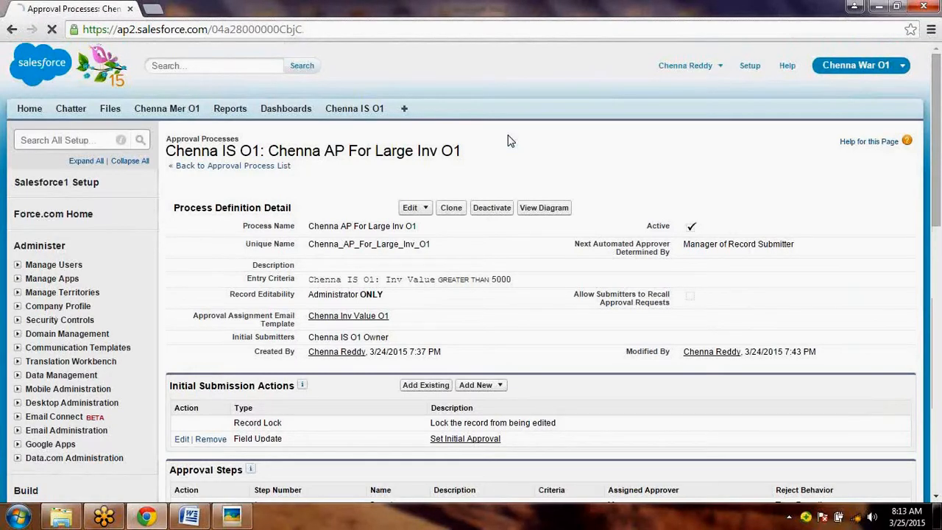
# - Switch to Microsoft Word and add the line "Step 5: - Testing the Approval Process." below Step 4, followed by a new paragraph
pyautogui.hotkey('alt', 'Tab')
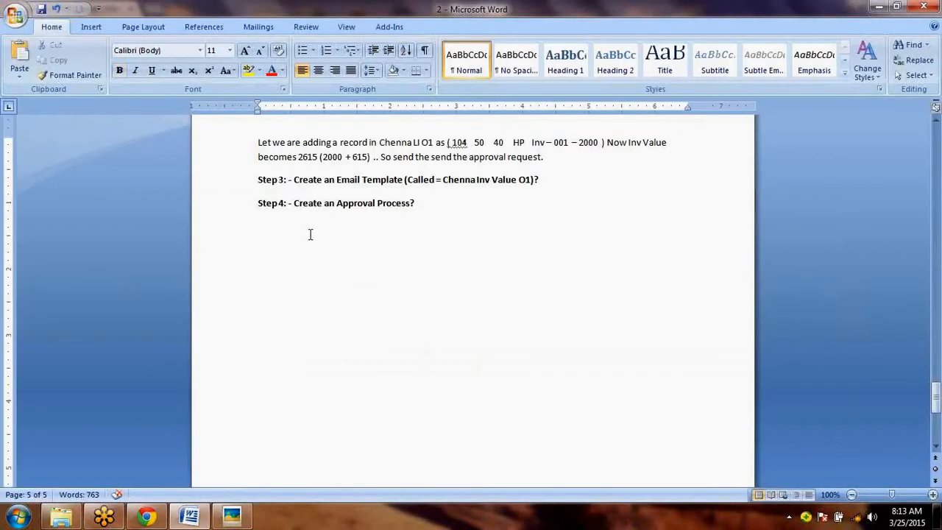
pyautogui.write('Step 5: - Testing the Appro')
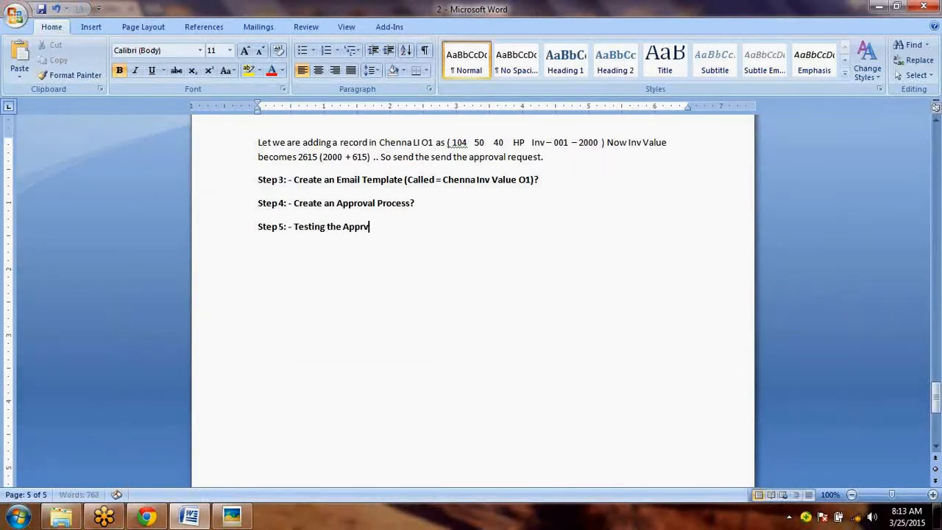
pyautogui.write('val Process.')
pyautogui.press('Return')
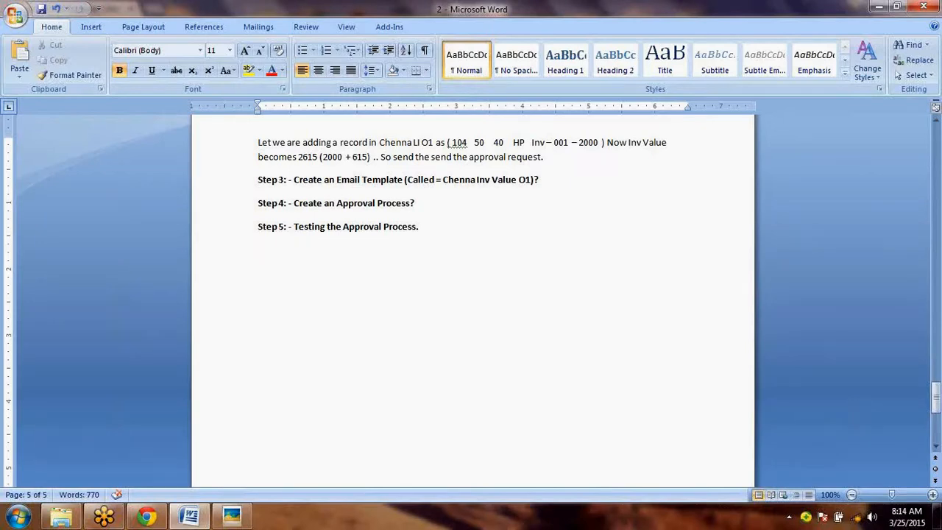
# - Switch to Salesforce in Chrome and open the Home Page Layouts page in the Home customization settings
pyautogui.hotkey('alt', 'Tab')
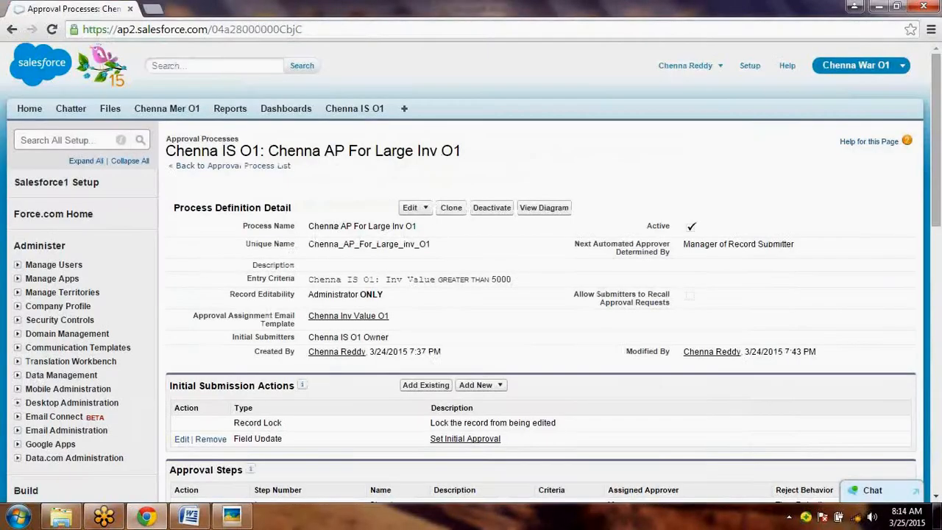
pyautogui.click(755, 71)
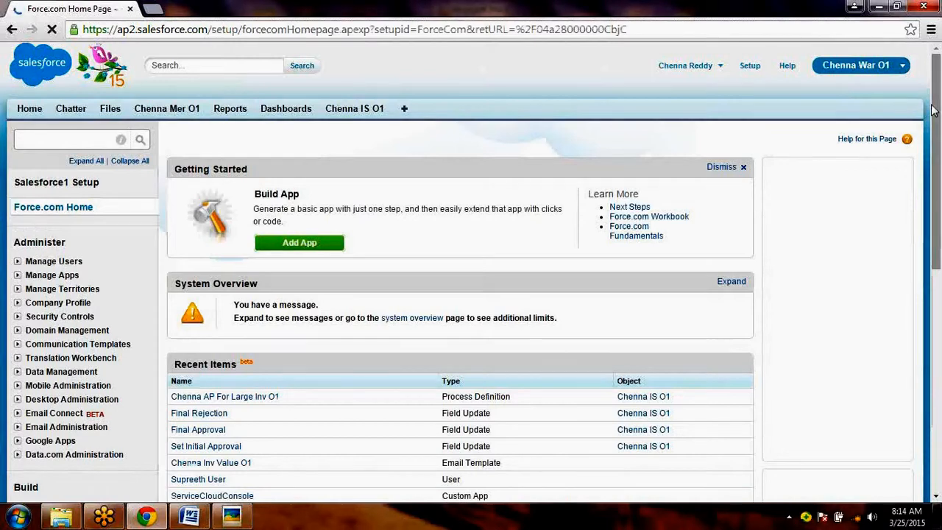
pyautogui.moveTo(933, 109); pyautogui.dragTo(939, 224)
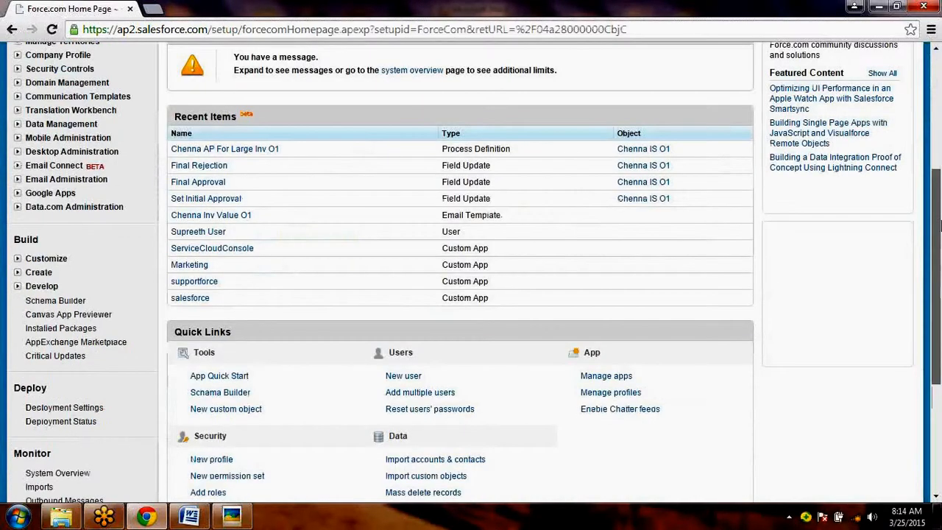
pyautogui.click(44, 258)
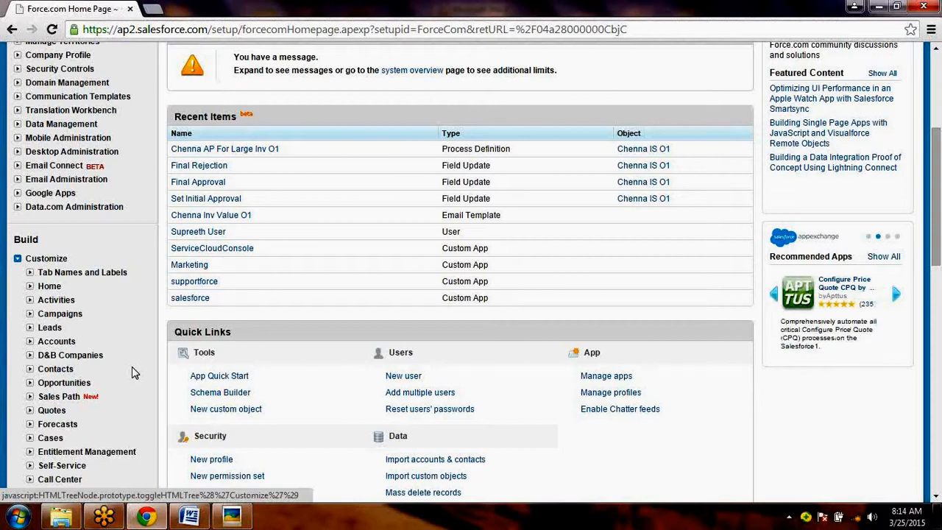
pyautogui.scroll(-1, 133, 372)
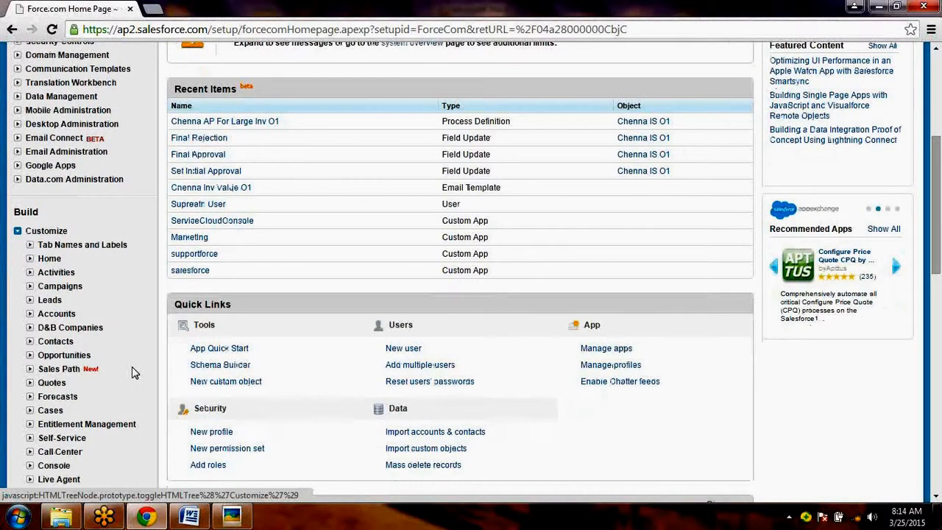
pyautogui.scroll(-3, 133, 371)
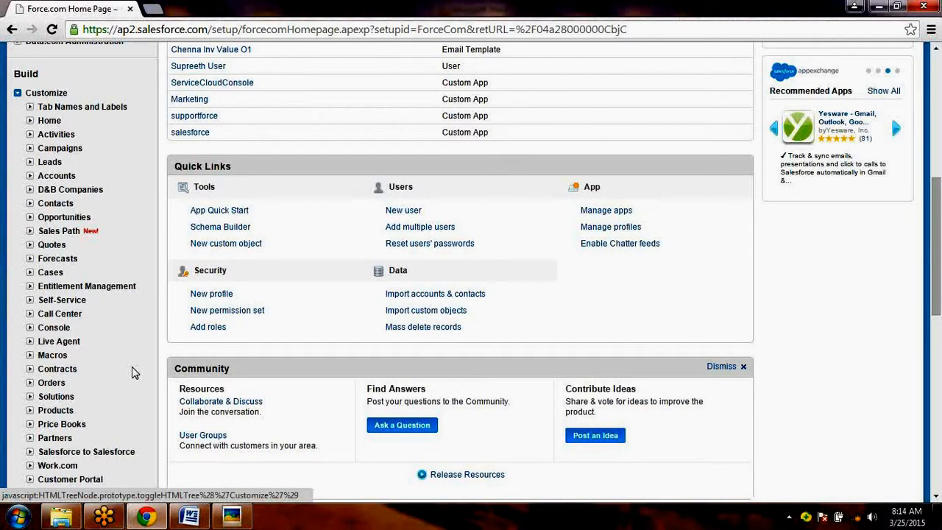
pyautogui.scroll(2, 132, 366)
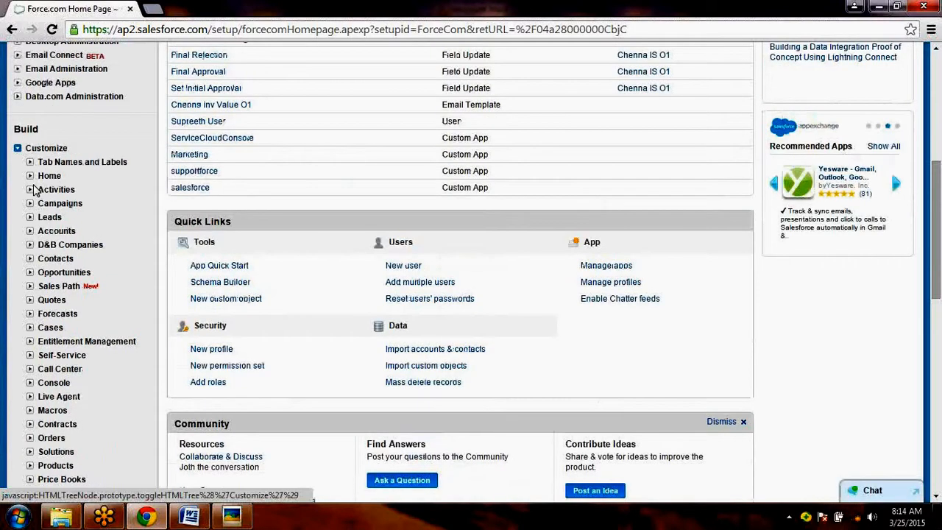
pyautogui.click(29, 175)
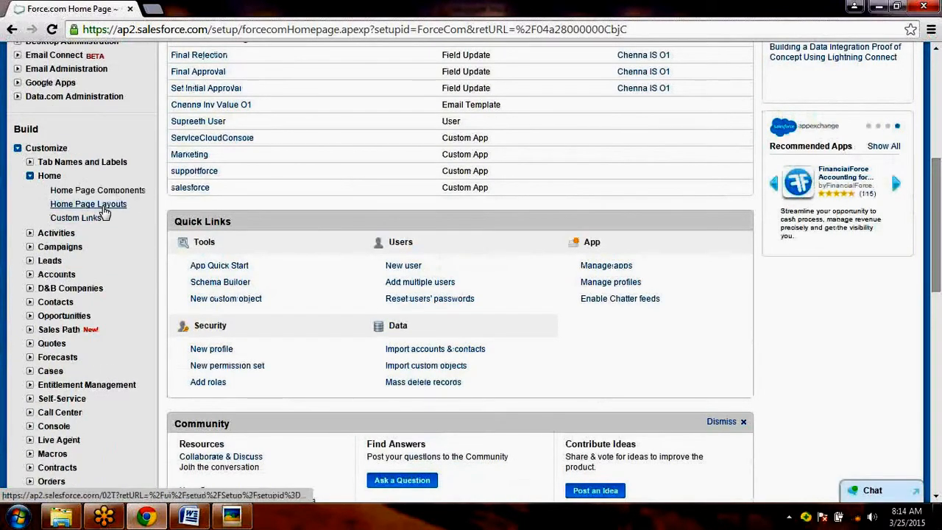
pyautogui.click(103, 208)
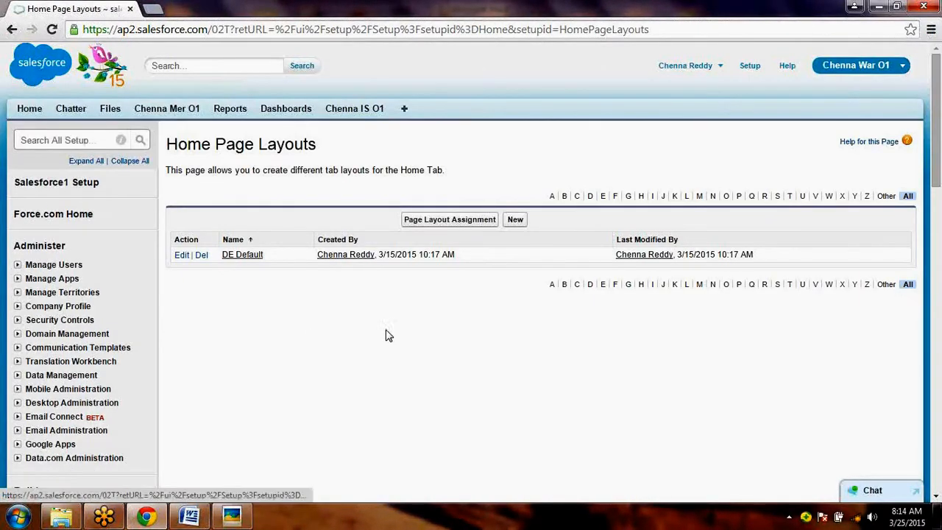
# - Open the DE Default home page layout for editing and examine which wide and narrow components are selected
pyautogui.click(181, 258)
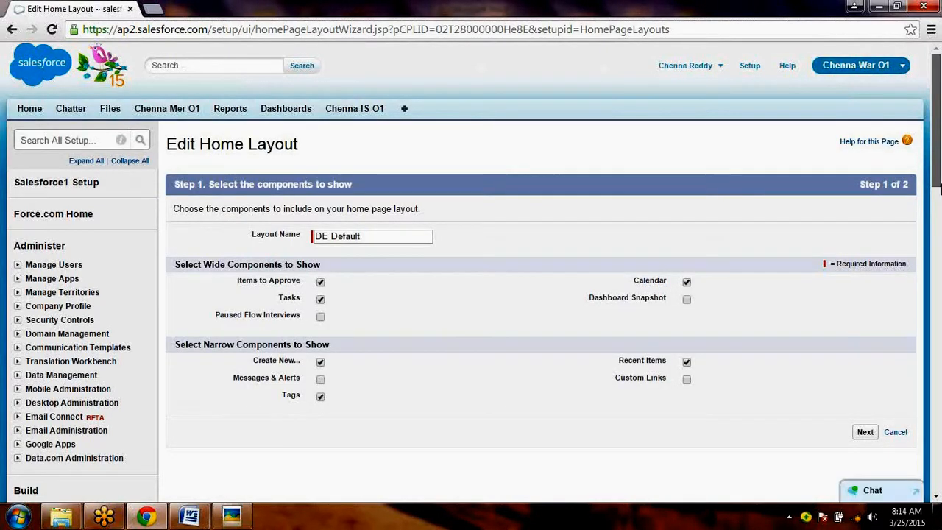
pyautogui.scroll(-1, 939, 190)
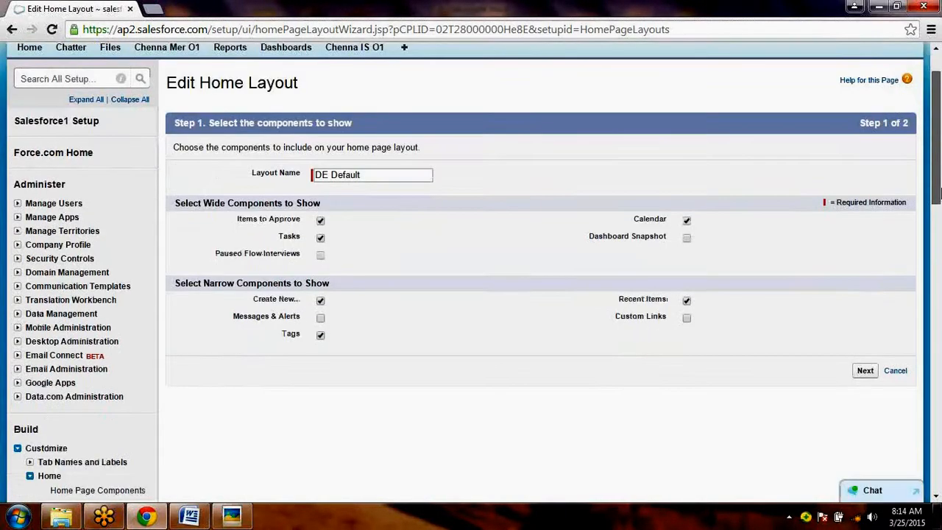
pyautogui.scroll(-1, 938, 189)
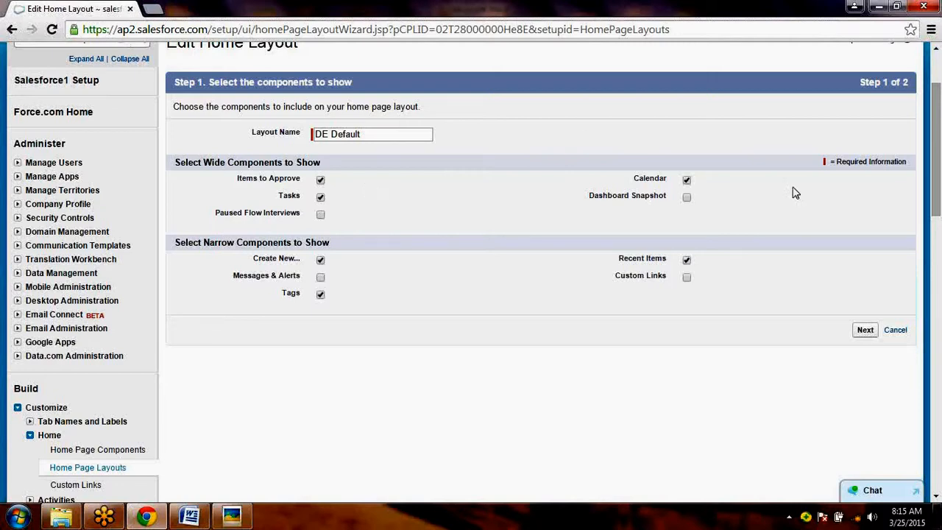
pyautogui.click(938, 64)
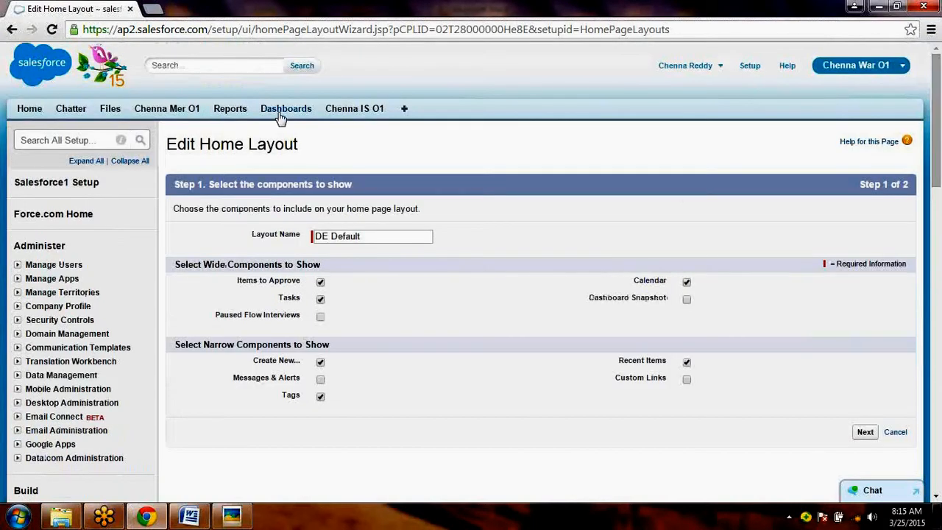
# - Open the Home page and look for the Items to Approve section below the calendar and tasks
pyautogui.click(25, 114)
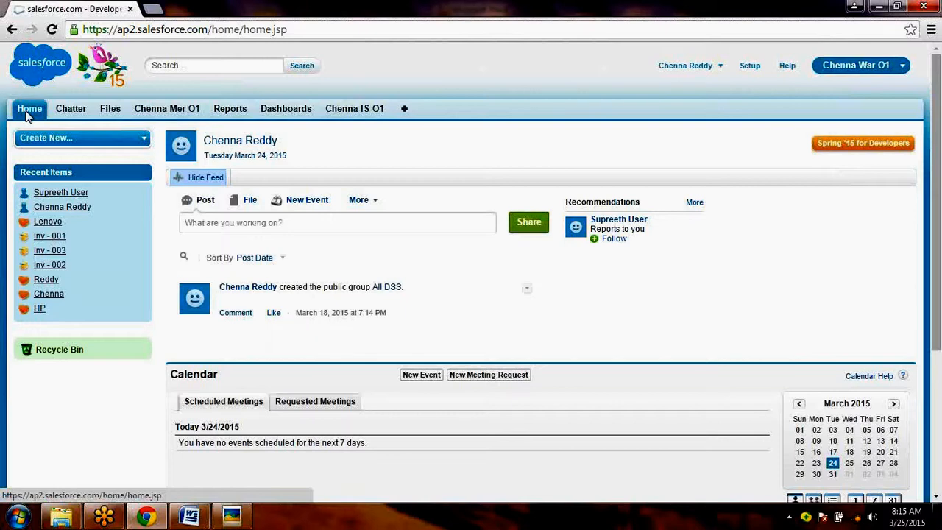
pyautogui.scroll(-3, 247, 449)
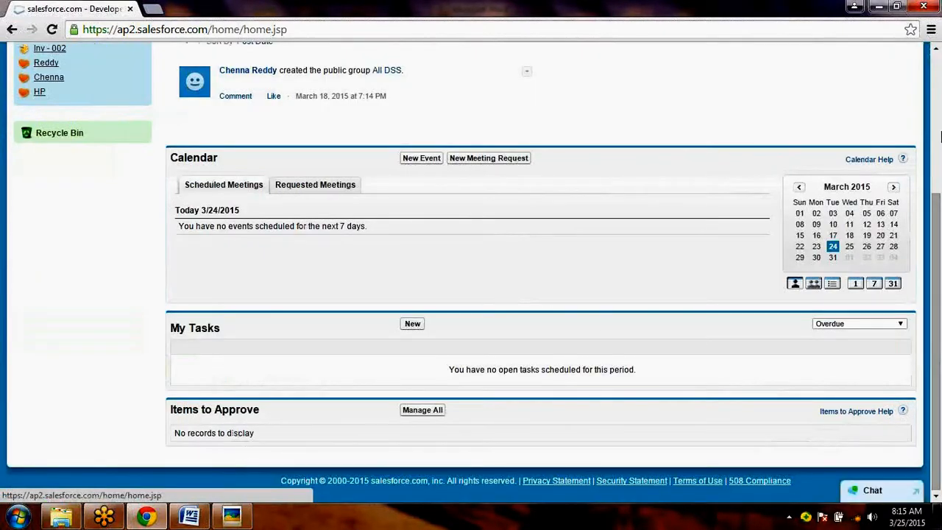
pyautogui.scroll(3, 939, 137)
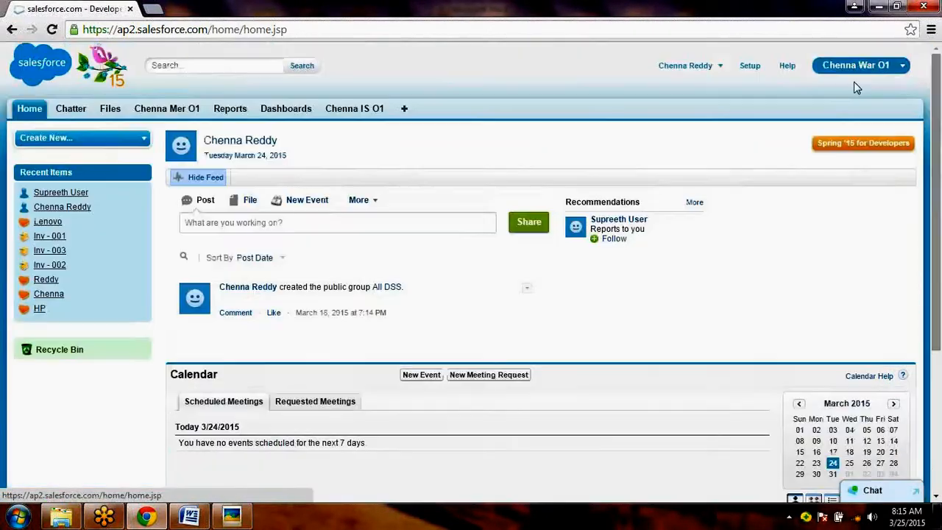
# - Remove the Items to Approve component from the DE Default home page layout and save the layout
pyautogui.click(750, 66)
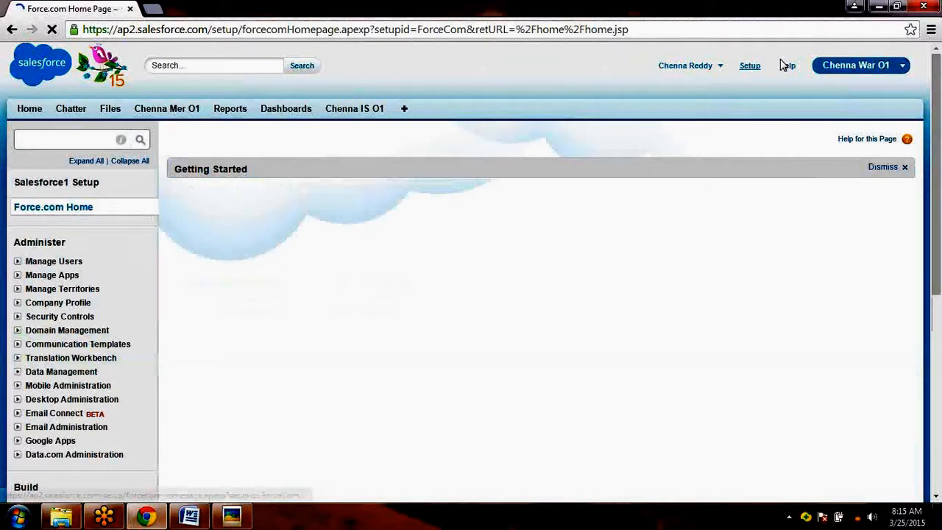
pyautogui.scroll(-4, 336, 196)
pyautogui.click(18, 239)
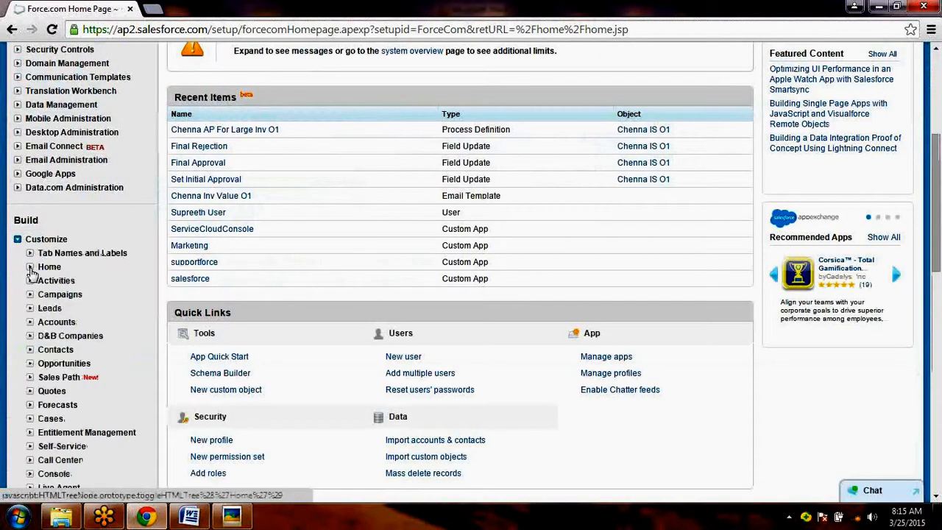
pyautogui.click(29, 267)
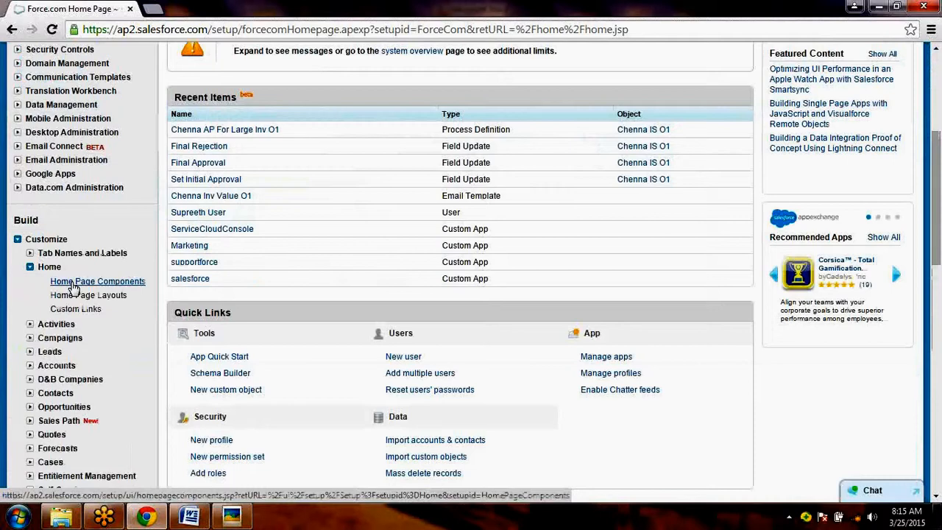
pyautogui.click(89, 294)
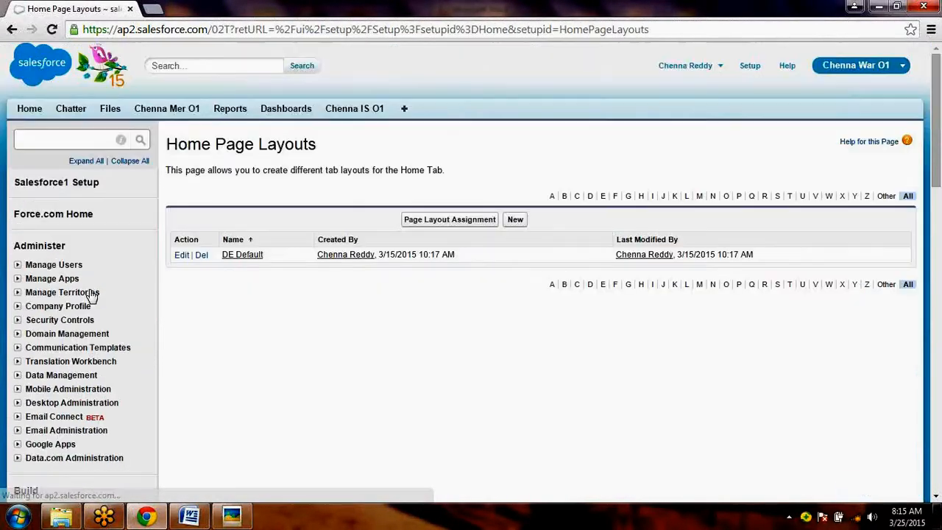
pyautogui.click(184, 254)
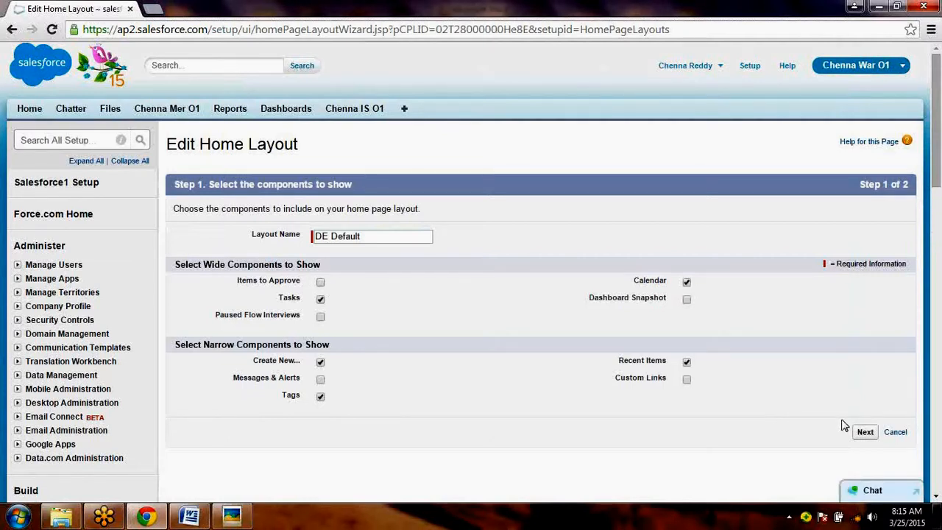
pyautogui.click(865, 433)
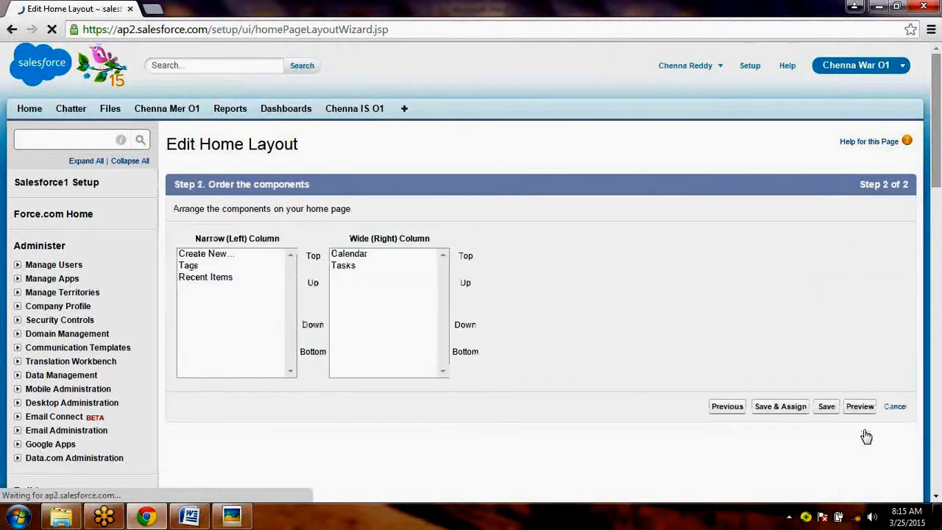
pyautogui.click(824, 409)
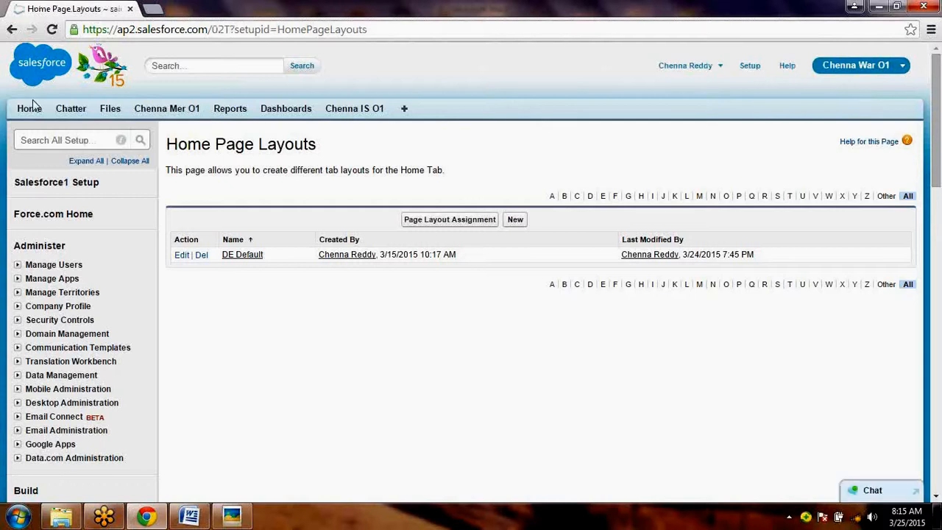
# - Return to the Home page and check which sections the saved layout displays below the calendar
pyautogui.click(30, 109)
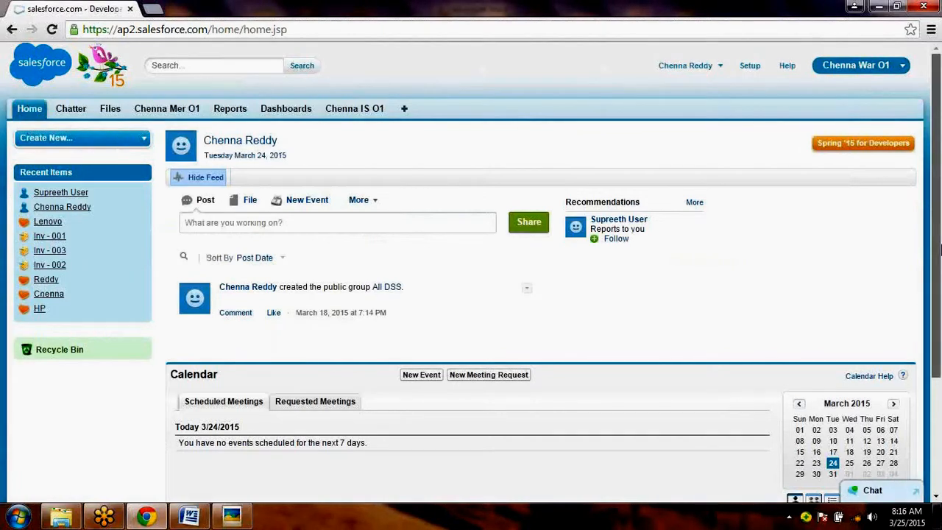
pyautogui.moveTo(940, 251); pyautogui.dragTo(940, 392)
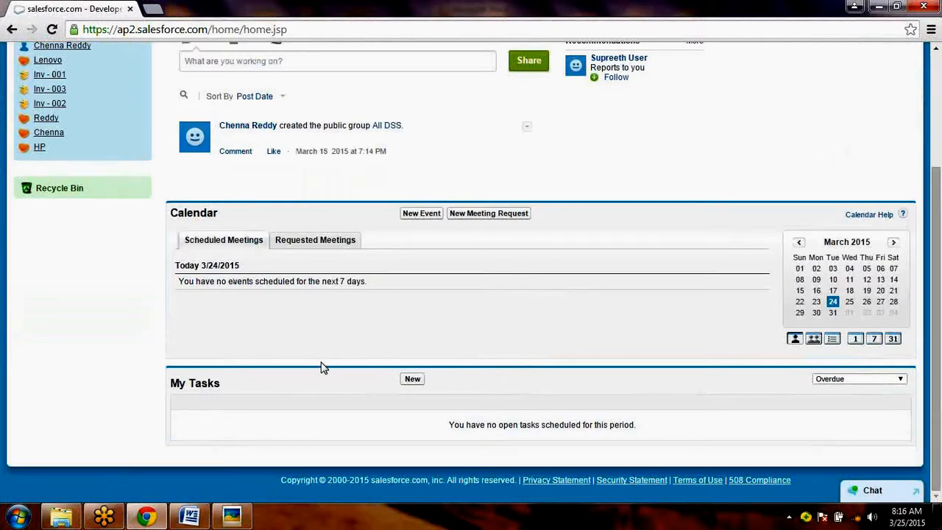
pyautogui.scroll(3, 725, 62)
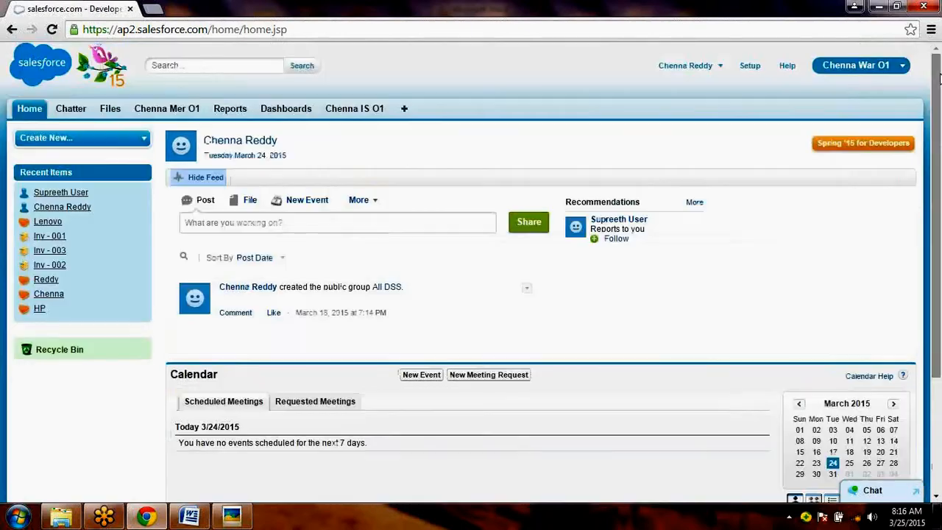
# - Go to the home page layouts in Setup and open the DE Default layout for editing
pyautogui.click(750, 67)
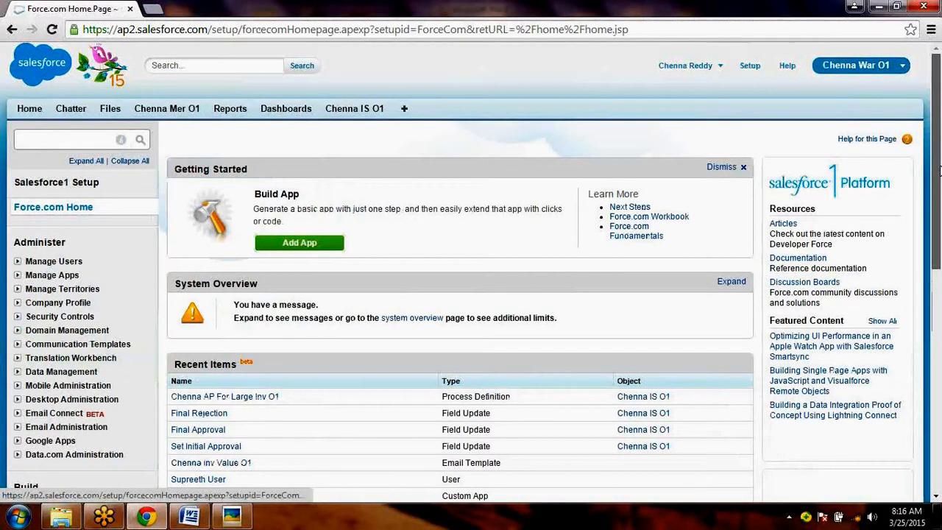
pyautogui.scroll(-1, 939, 254)
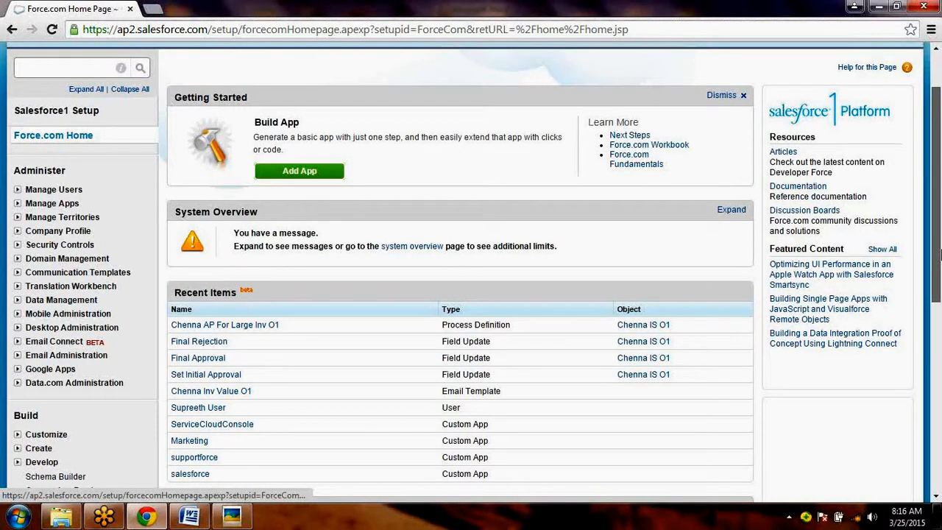
pyautogui.scroll(-2, 939, 253)
pyautogui.click(17, 289)
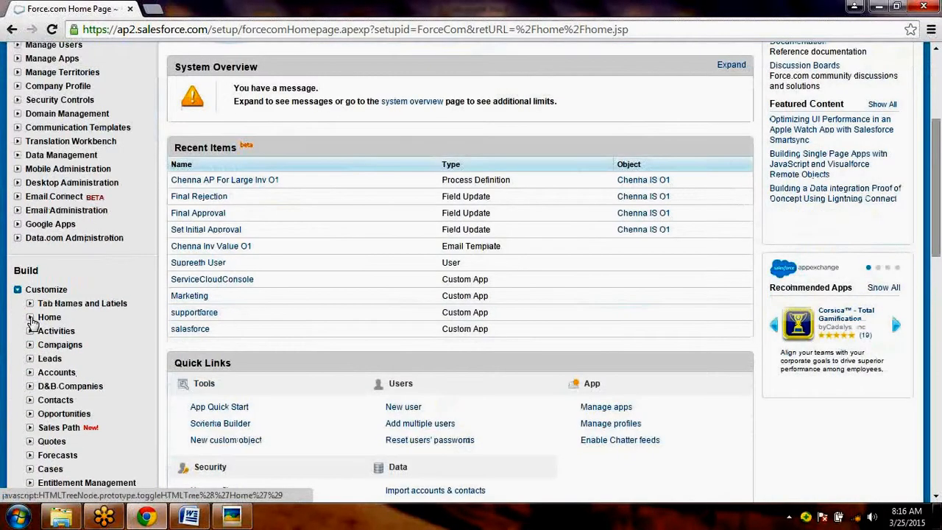
pyautogui.click(30, 317)
pyautogui.click(89, 346)
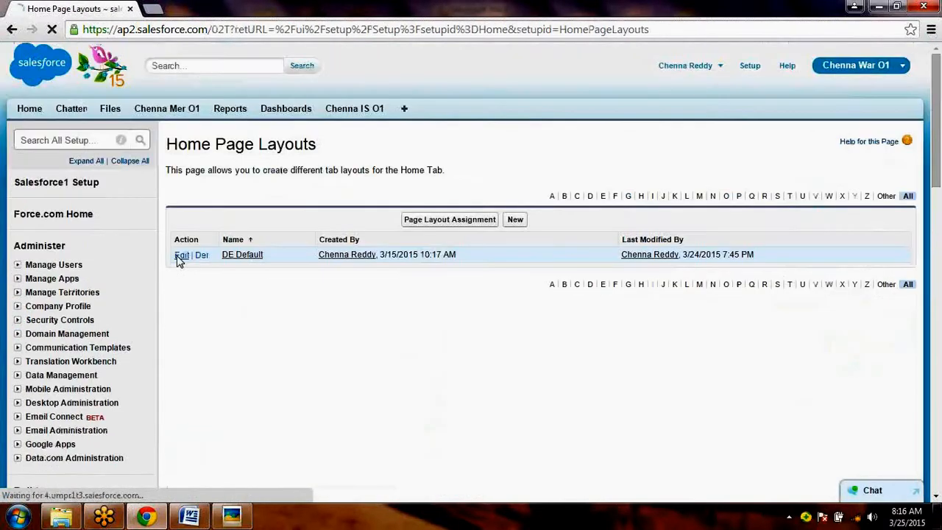
pyautogui.click(178, 258)
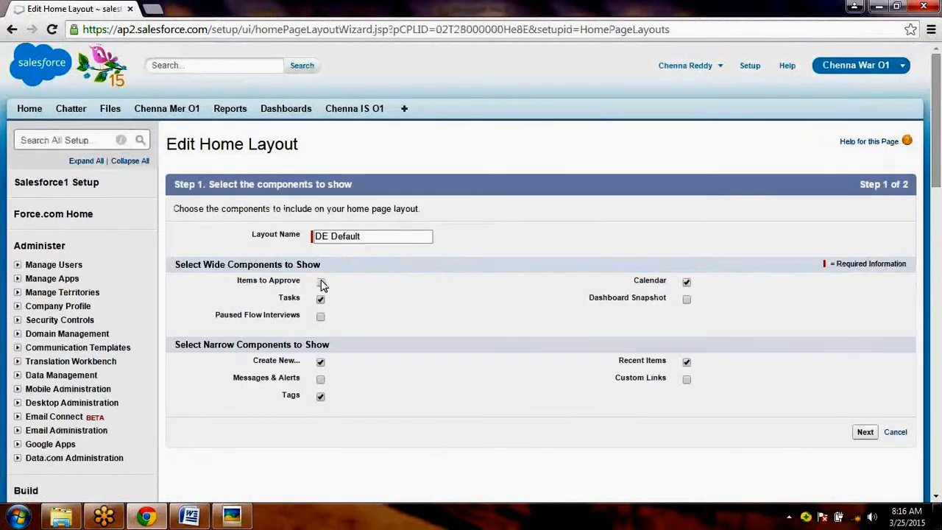
# - Add the Items to Approve and Messages & Alerts components to the DE Default layout and save it
pyautogui.click(321, 282)
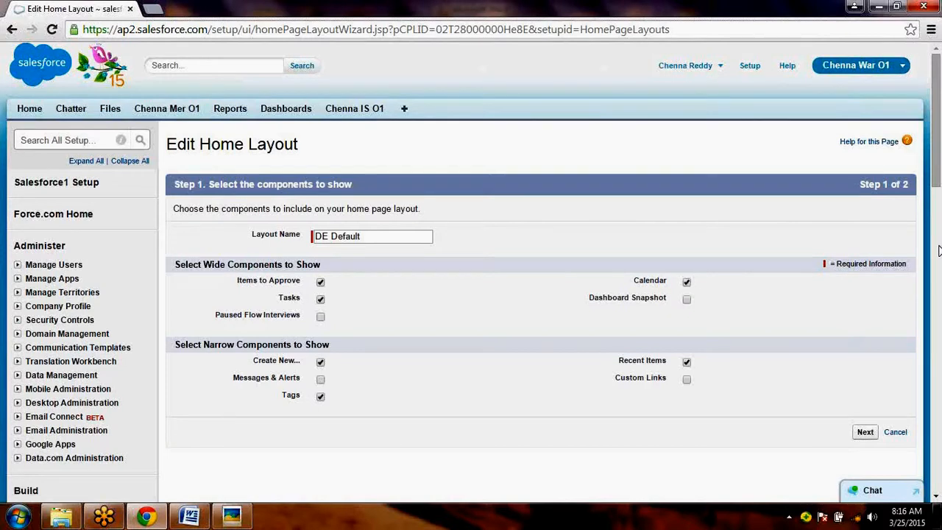
pyautogui.click(320, 381)
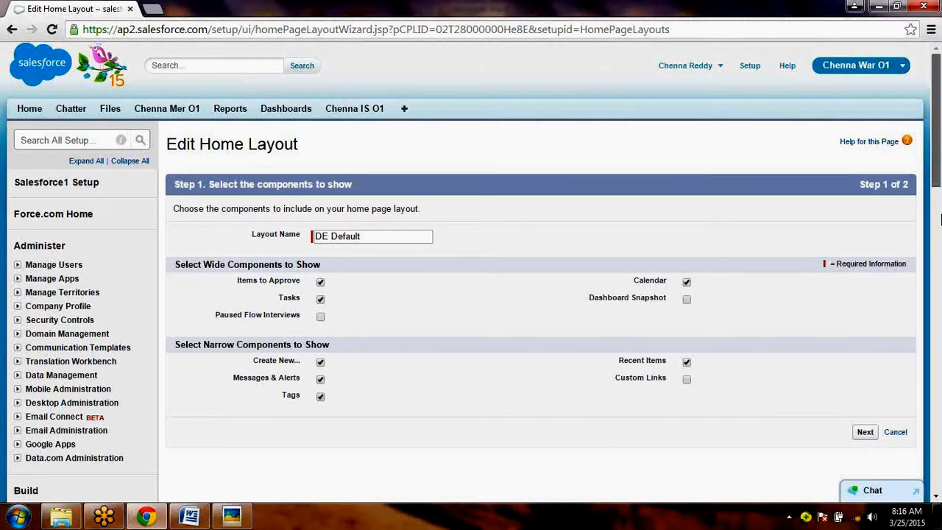
pyautogui.scroll(-4, 940, 218)
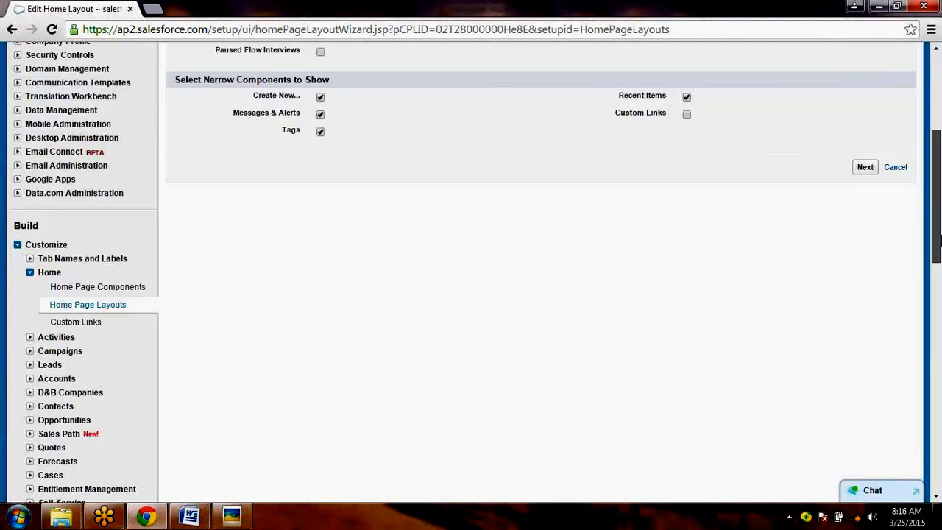
pyautogui.click(866, 169)
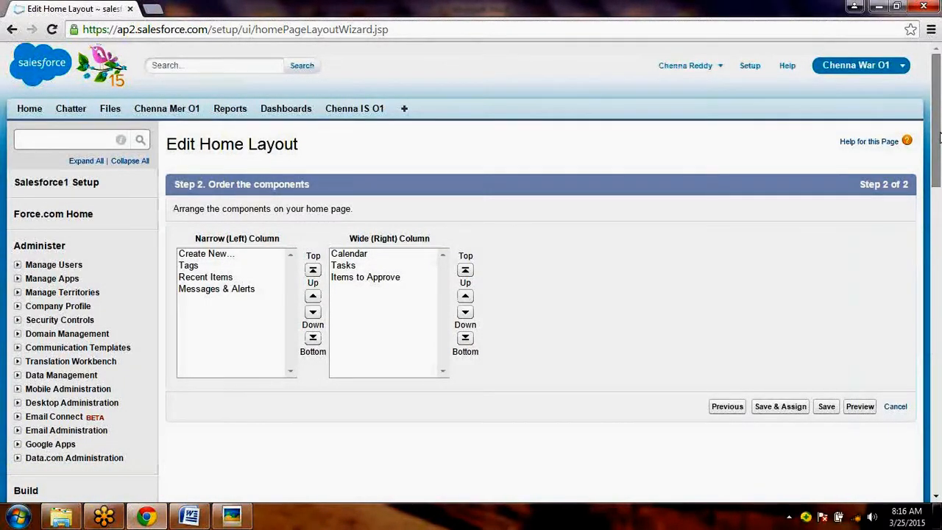
pyautogui.scroll(-1, 939, 137)
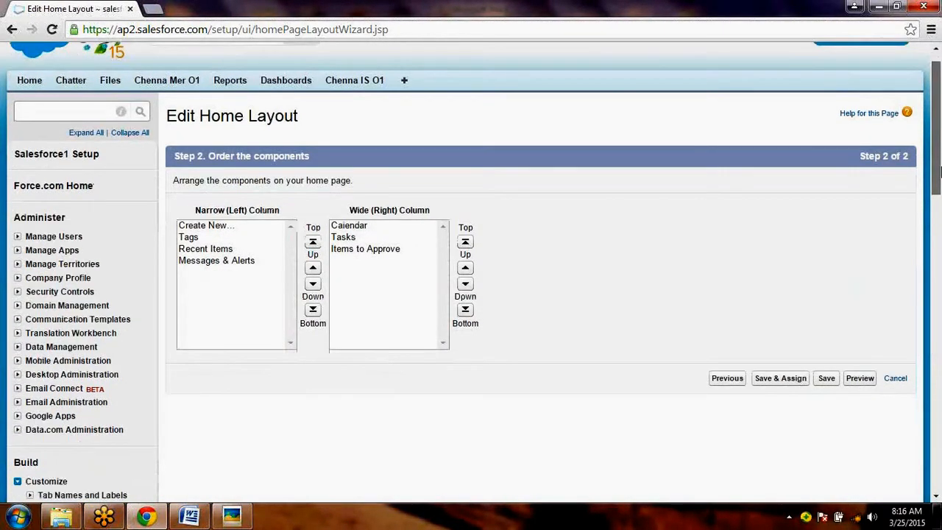
pyautogui.scroll(-1, 939, 171)
pyautogui.click(826, 344)
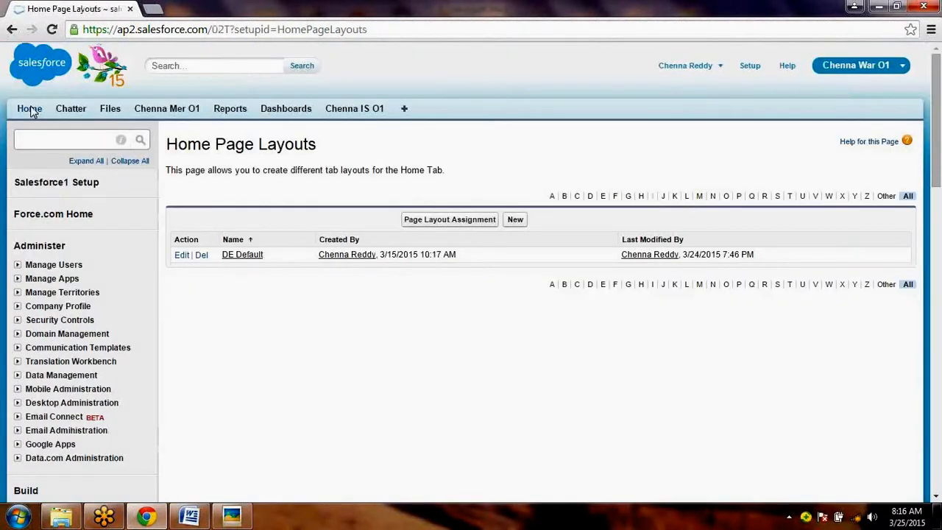
# - Return to the Home page and check it for the Messages and Alerts and Items to Approve sections
pyautogui.click(31, 110)
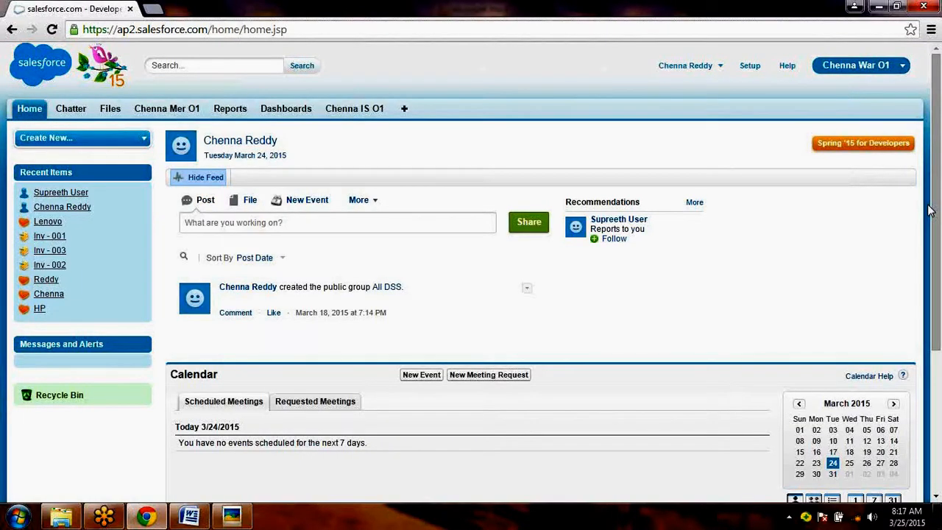
pyautogui.scroll(-1, 938, 297)
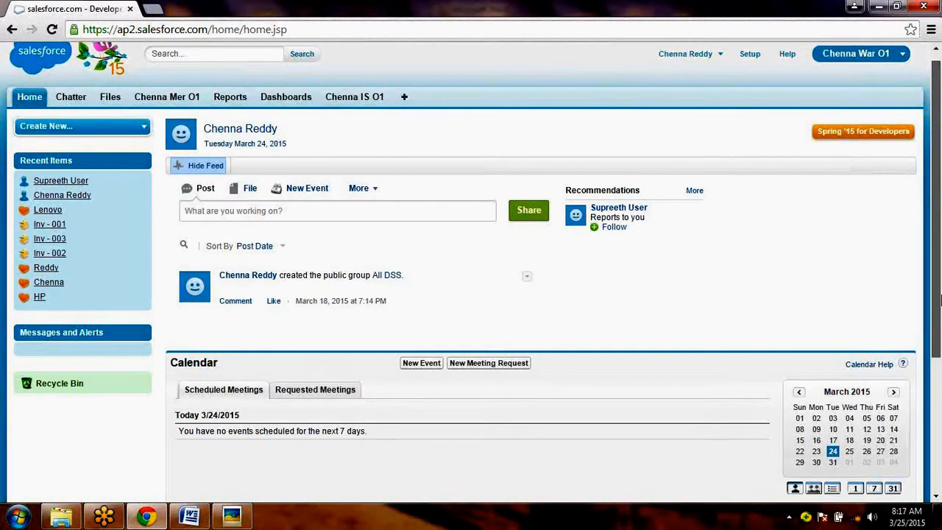
pyautogui.scroll(-3, 938, 298)
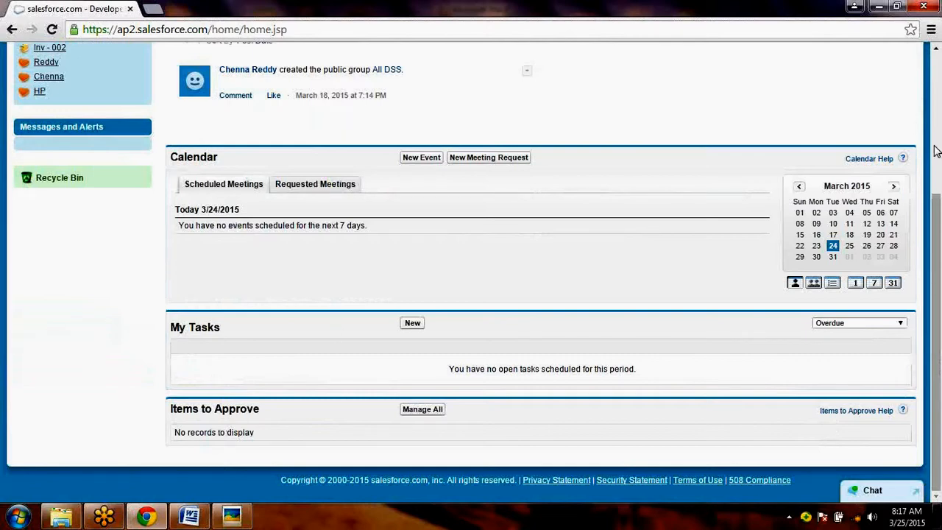
pyautogui.scroll(3, 934, 127)
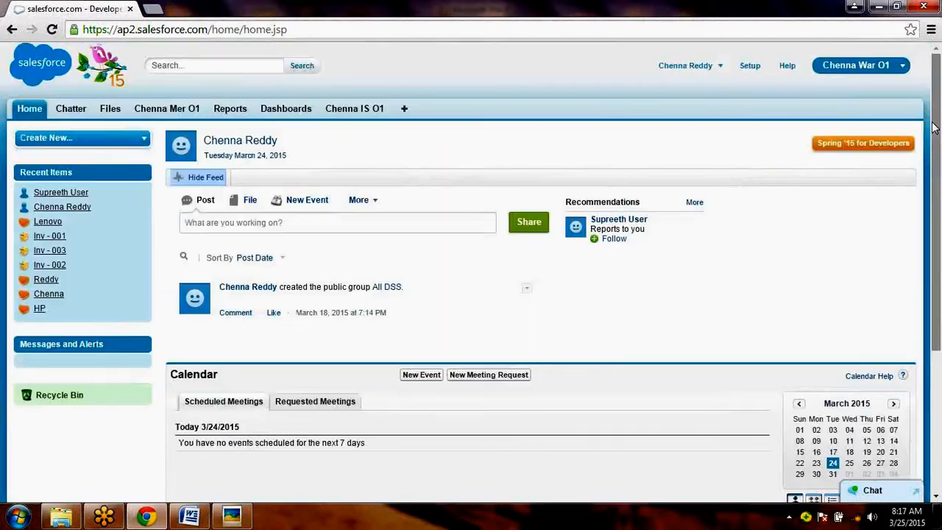
# - Log out of the current administrator account
pyautogui.click(750, 66)
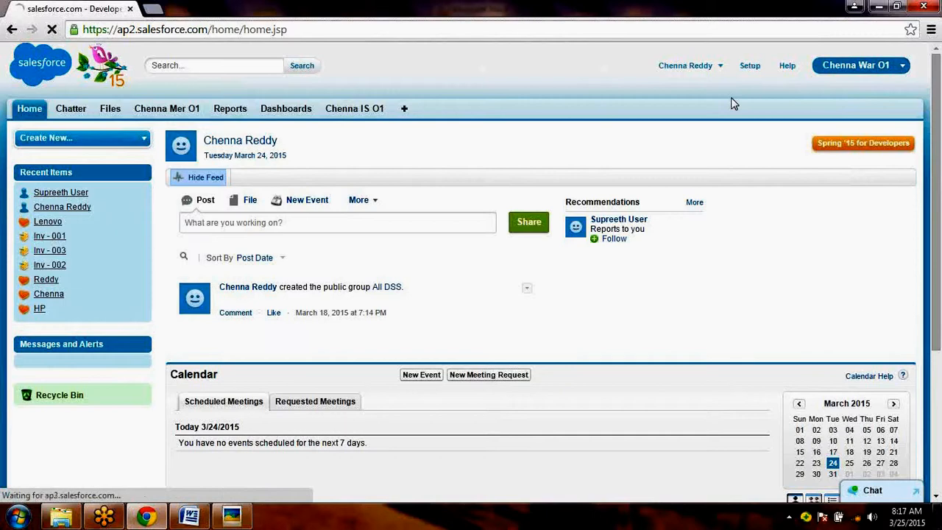
pyautogui.click(746, 66)
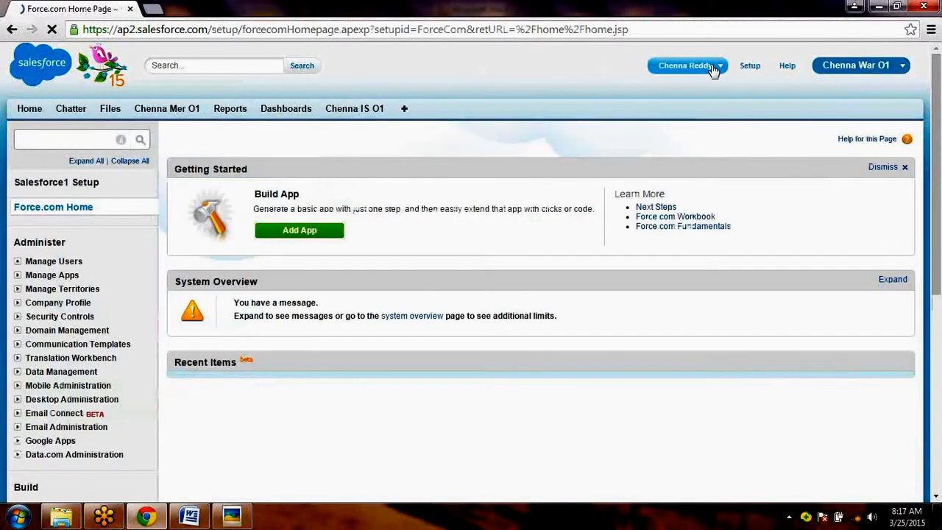
pyautogui.click(712, 68)
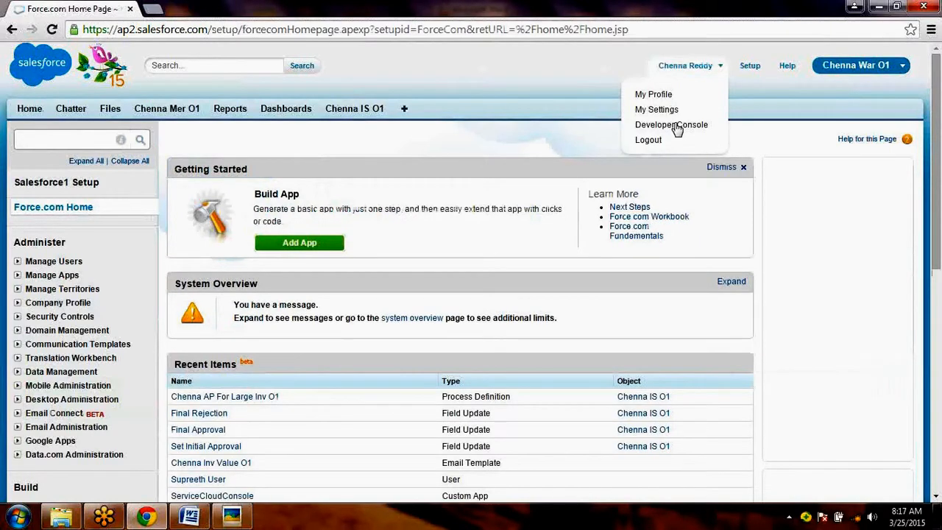
pyautogui.click(673, 140)
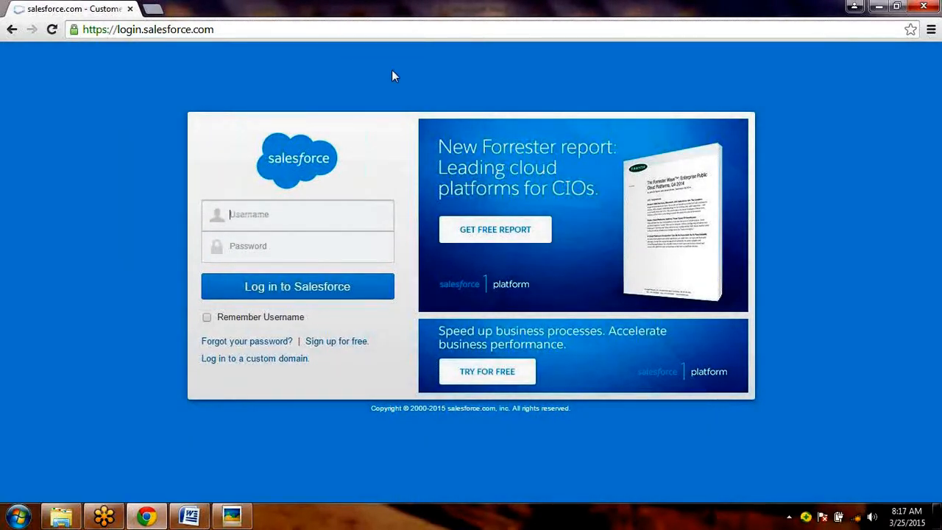
# - Try to log in as the second user with the suggested username and the account password
pyautogui.write('re')
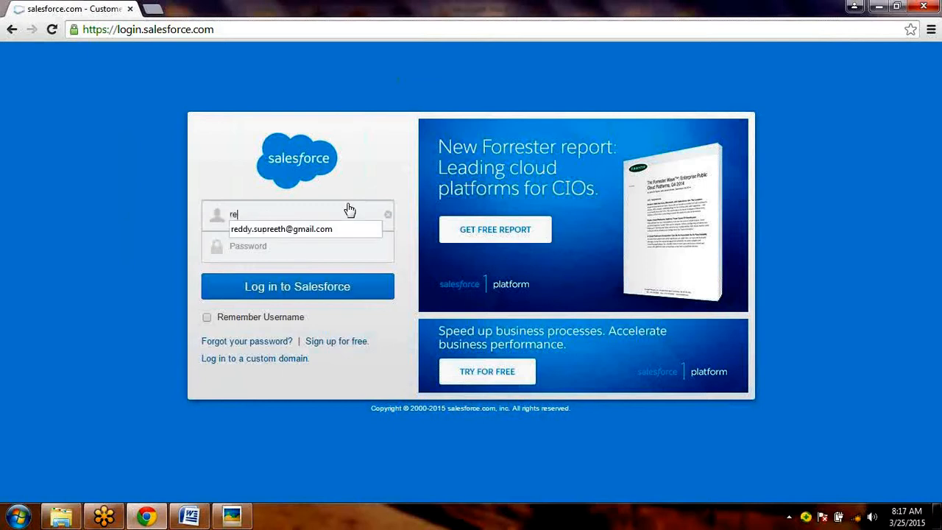
pyautogui.press('Down')
pyautogui.press('Return')
pyautogui.press('Tab')
pyautogui.write('••••')
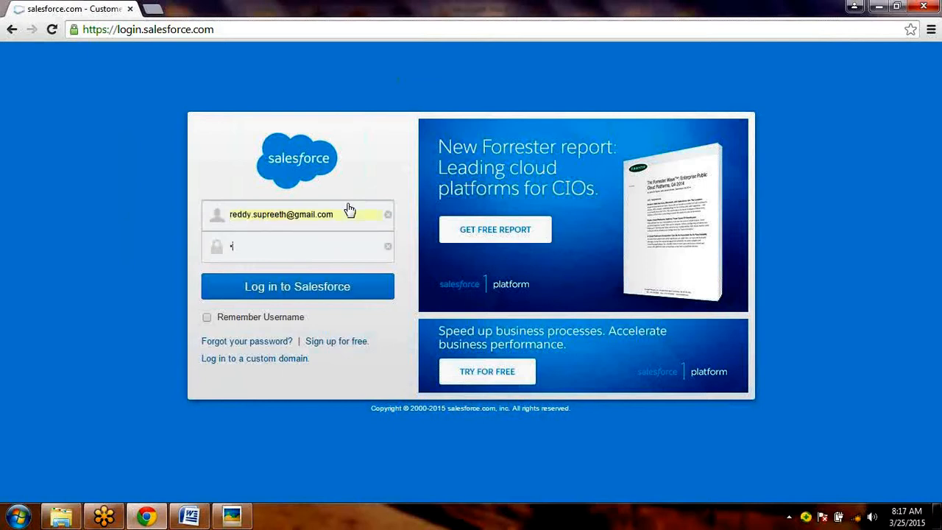
pyautogui.write('••••')
pyautogui.press('Return')
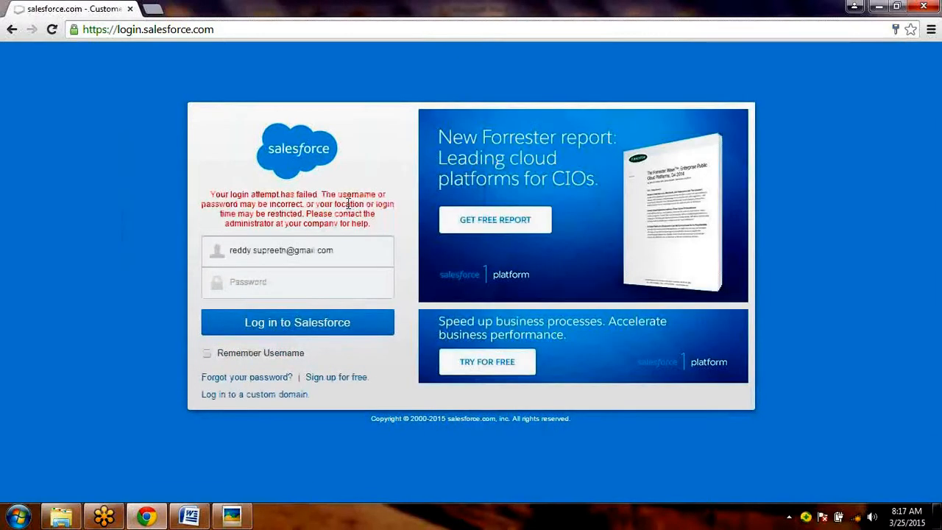
# - Re-enter the second user's account password to log in, and skip the mobile verification registration
pyautogui.write('••••••••••')
pyautogui.press('Return')
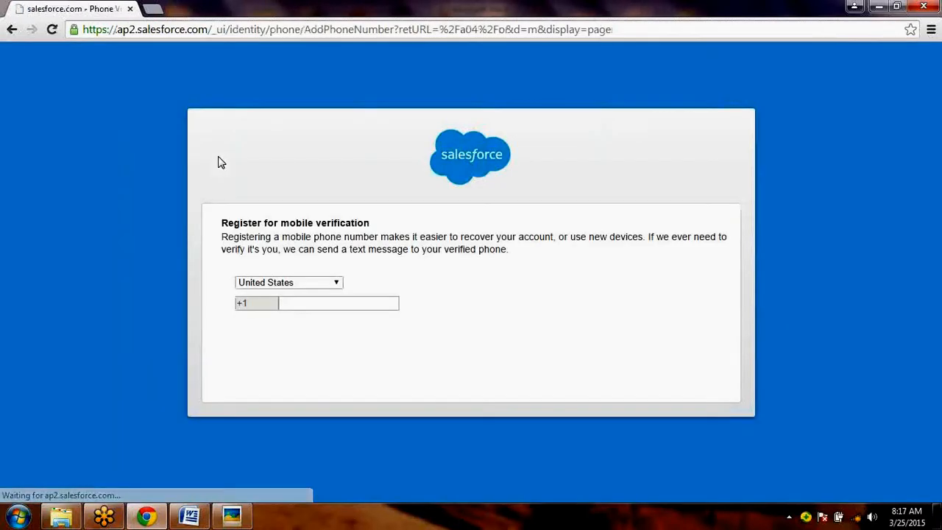
pyautogui.click(286, 361)
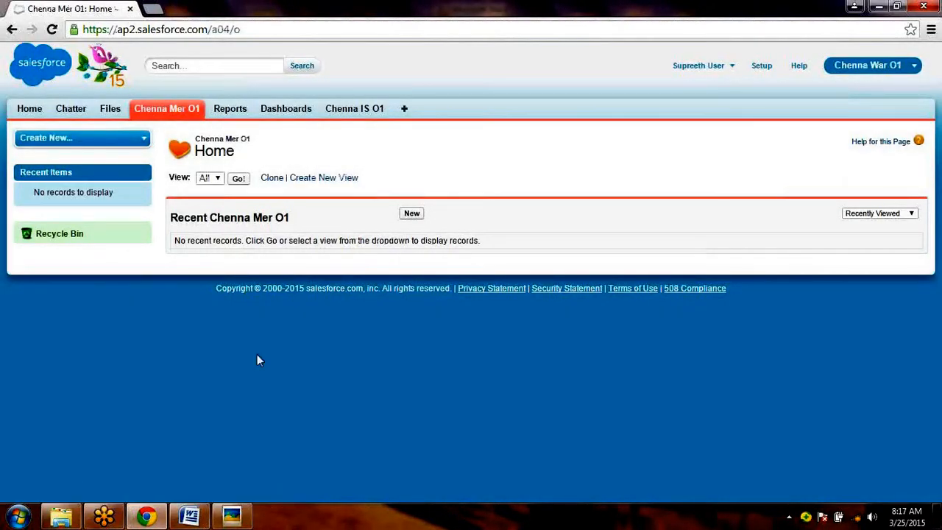
# - Create and save a new Chenna IS O1 record with no description or status, and open it for editing
pyautogui.click(355, 115)
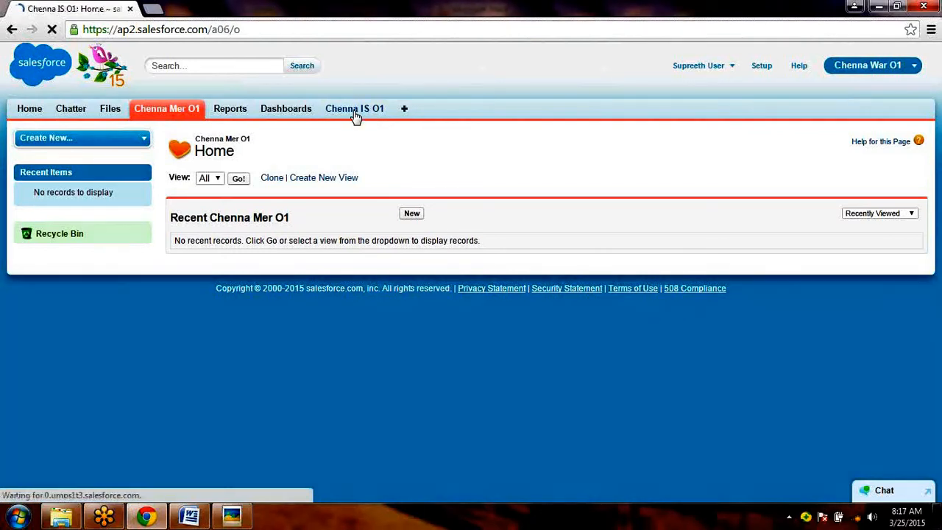
pyautogui.click(411, 214)
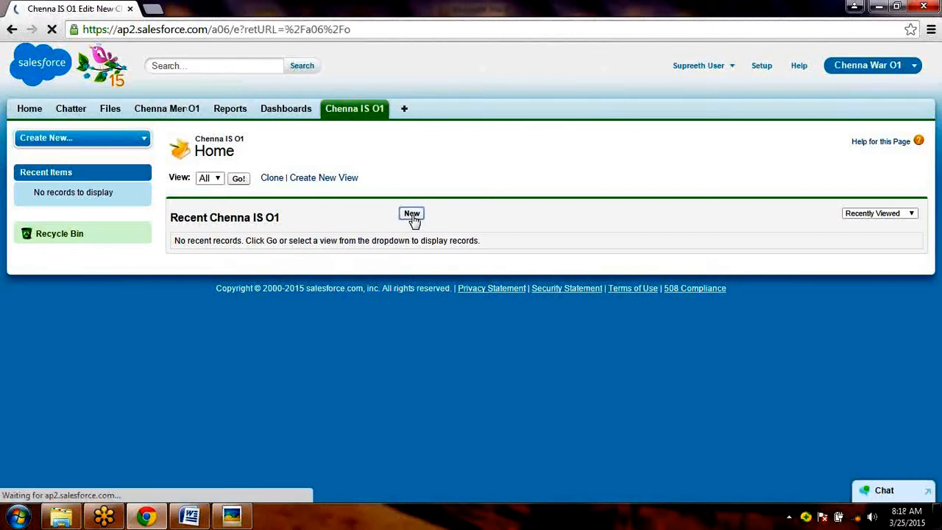
pyautogui.click(505, 278)
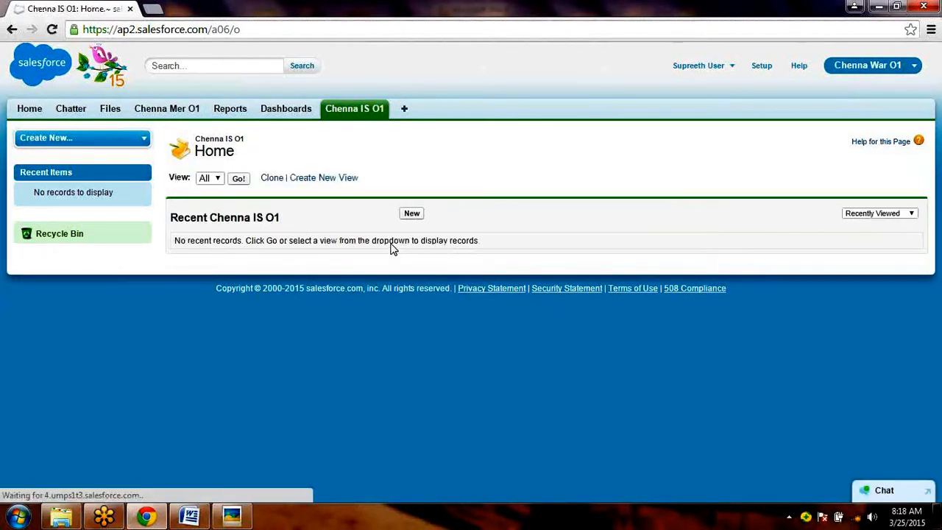
pyautogui.click(410, 218)
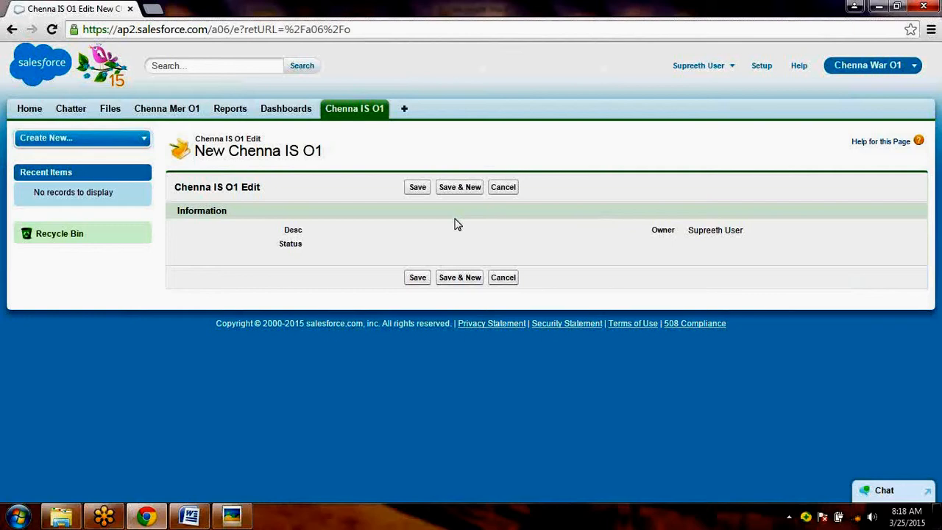
pyautogui.click(418, 188)
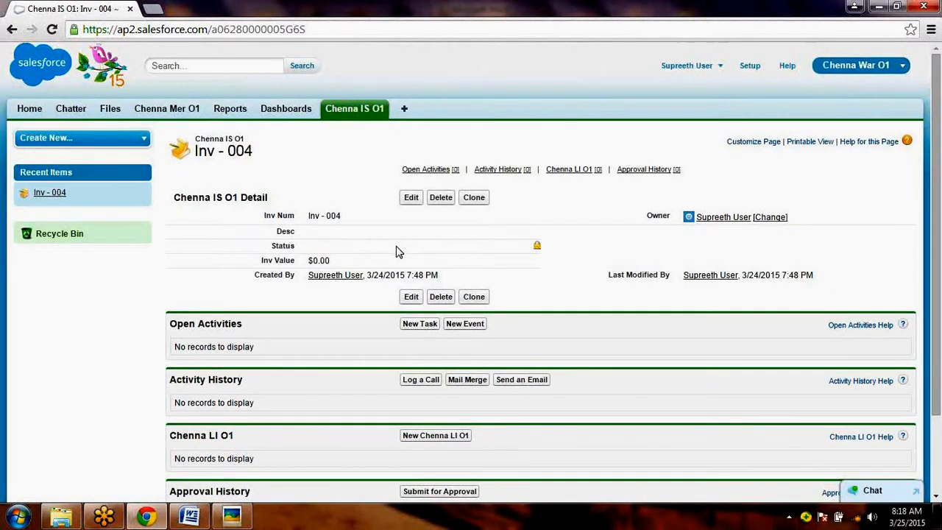
pyautogui.click(411, 297)
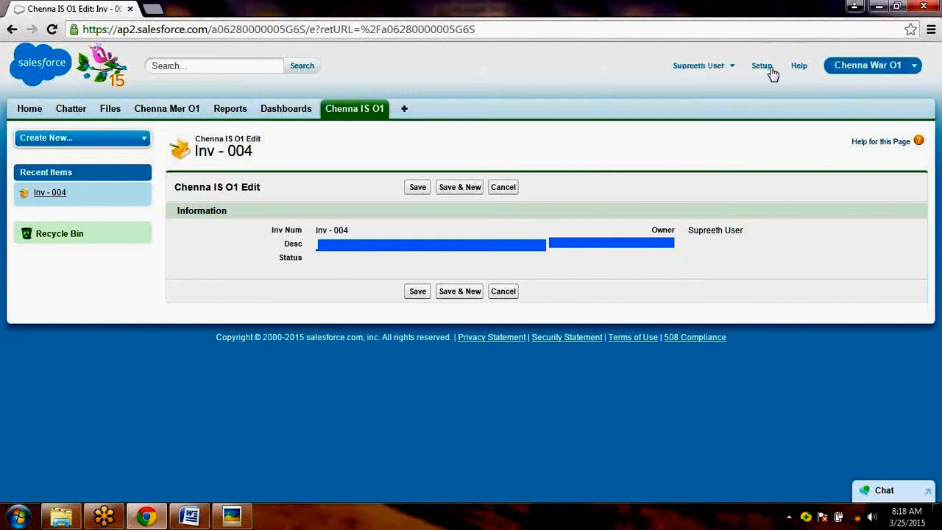
# - Log out and log back in with the administrator's username and account password, skipping the mobile verification registration
pyautogui.click(716, 72)
pyautogui.click(686, 118)
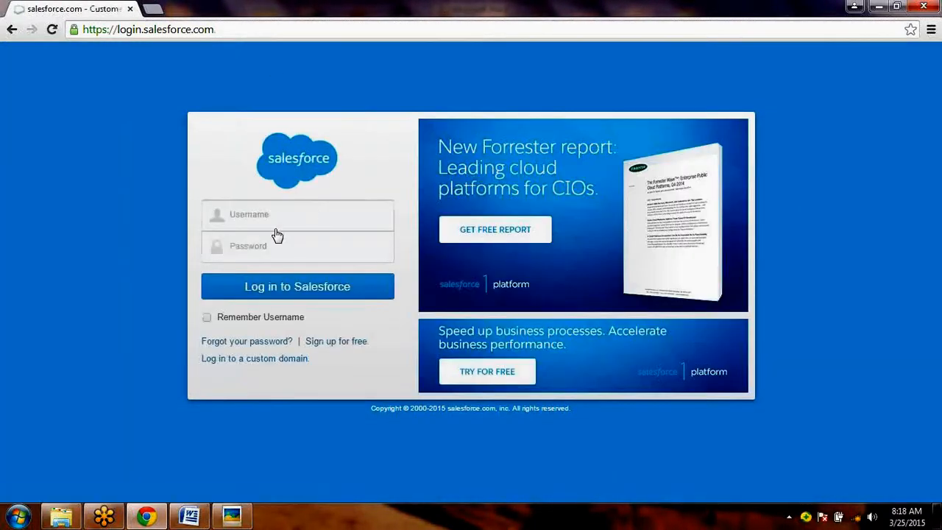
pyautogui.write('lo')
pyautogui.press('BackSpace')
pyautogui.press('BackSpace')
pyautogui.write('che')
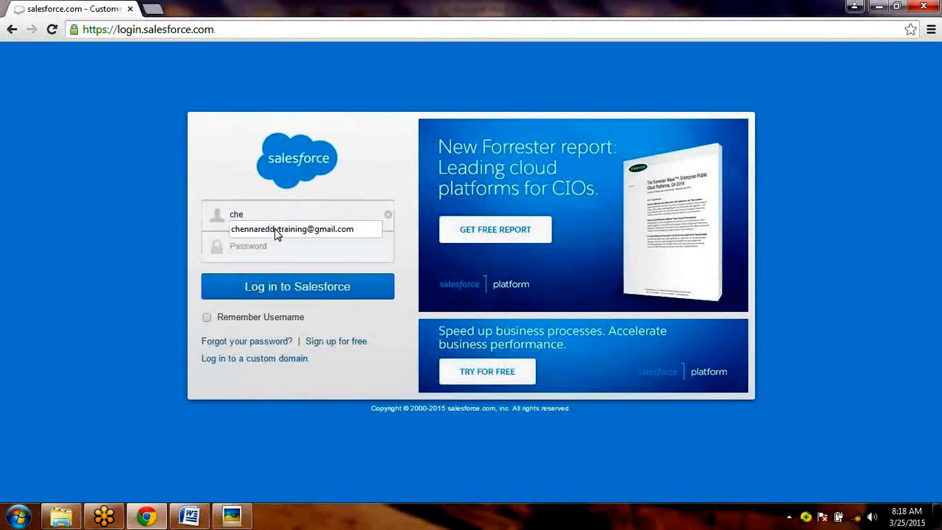
pyautogui.click(276, 232)
pyautogui.press('Tab')
pyautogui.write('*******')
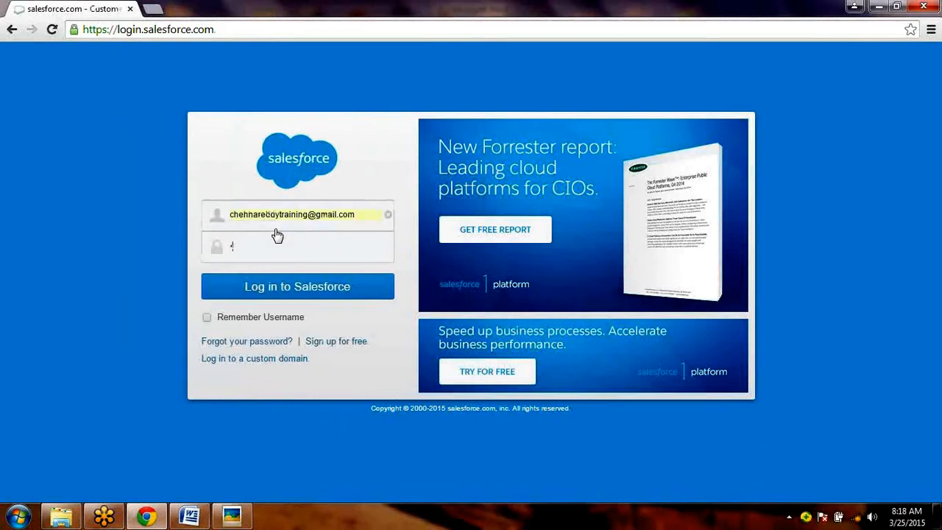
pyautogui.write('*')
pyautogui.press('Return')
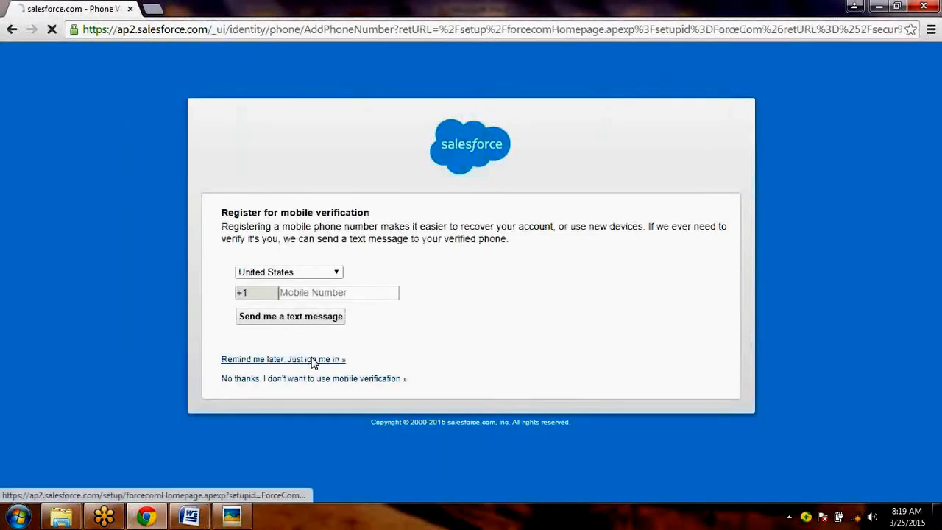
pyautogui.click(313, 360)
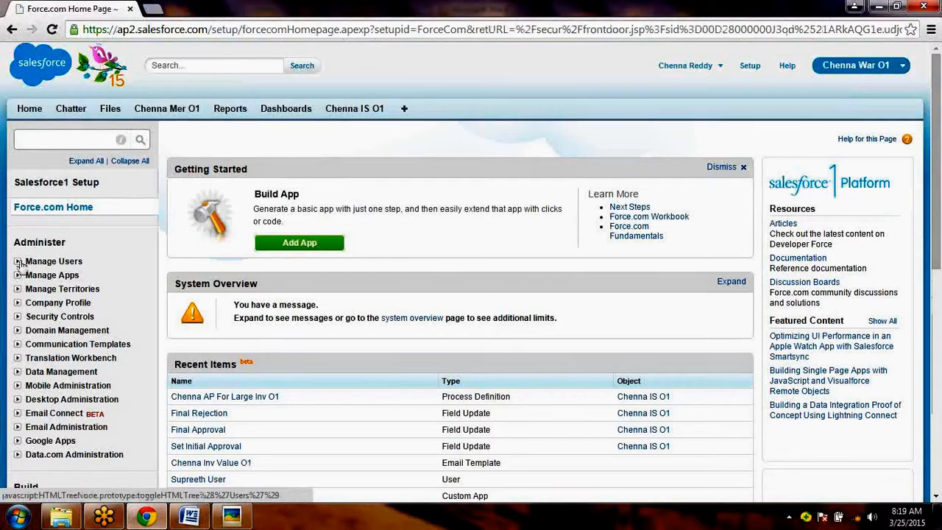
# - Open the second user's record for editing from the user list and examine the profile, licence and approver settings
pyautogui.click(18, 262)
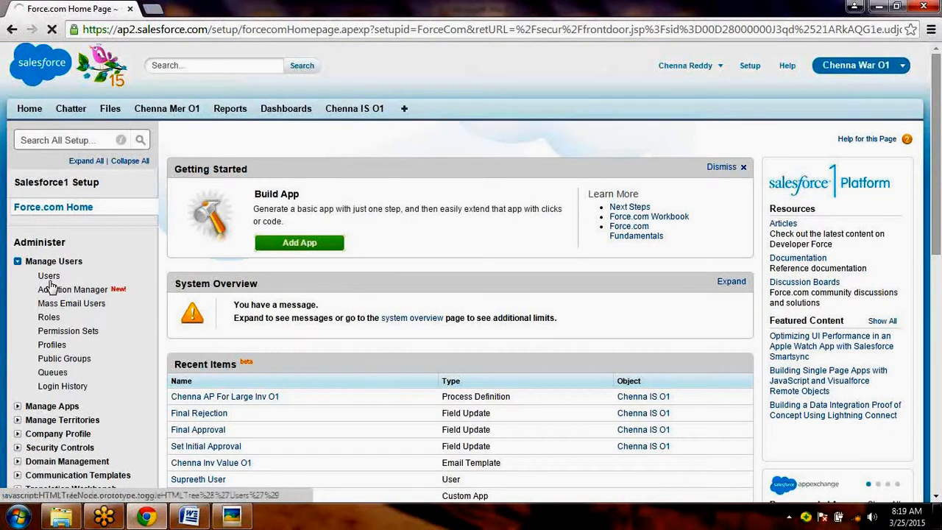
pyautogui.click(50, 280)
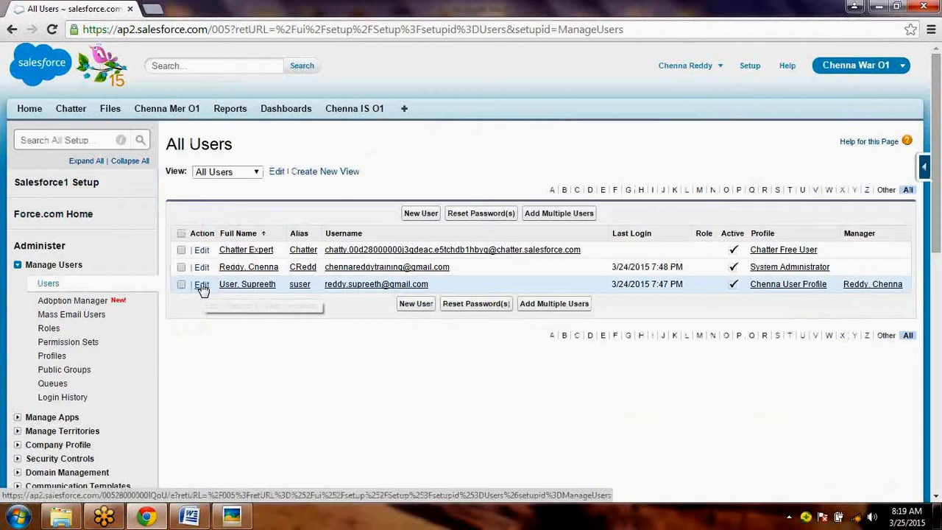
pyautogui.click(202, 286)
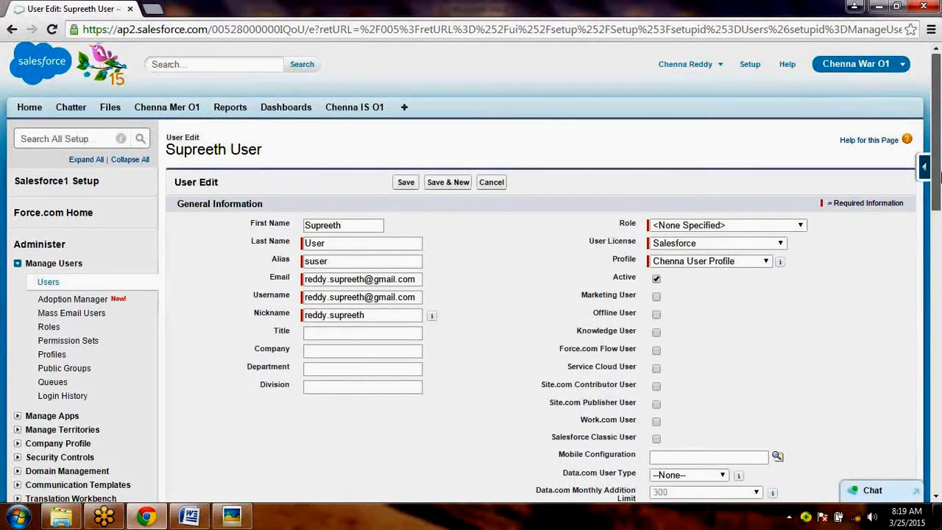
pyautogui.moveTo(940, 176)
pyautogui.mouseDown()
pyautogui.moveTo(940, 434)
pyautogui.moveTo(939, 173)
pyautogui.mouseUp()
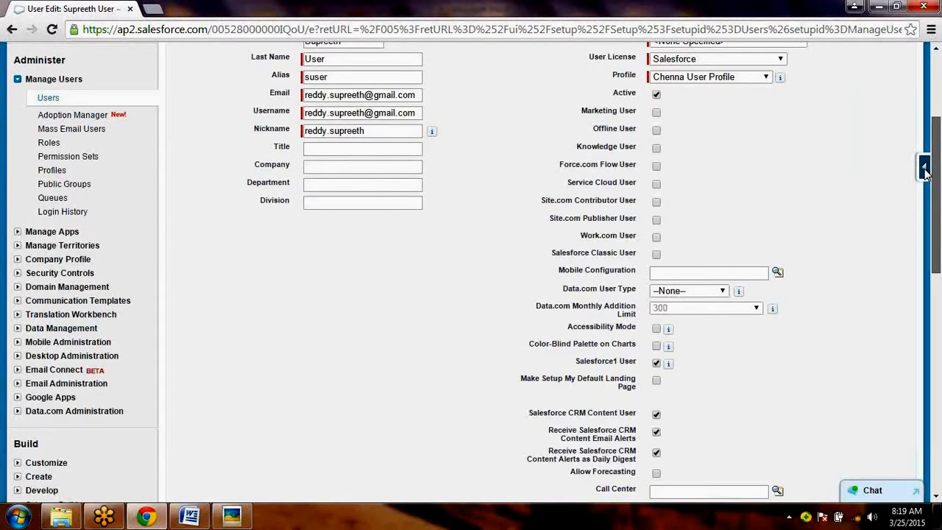
pyautogui.scroll(2, 926, 171)
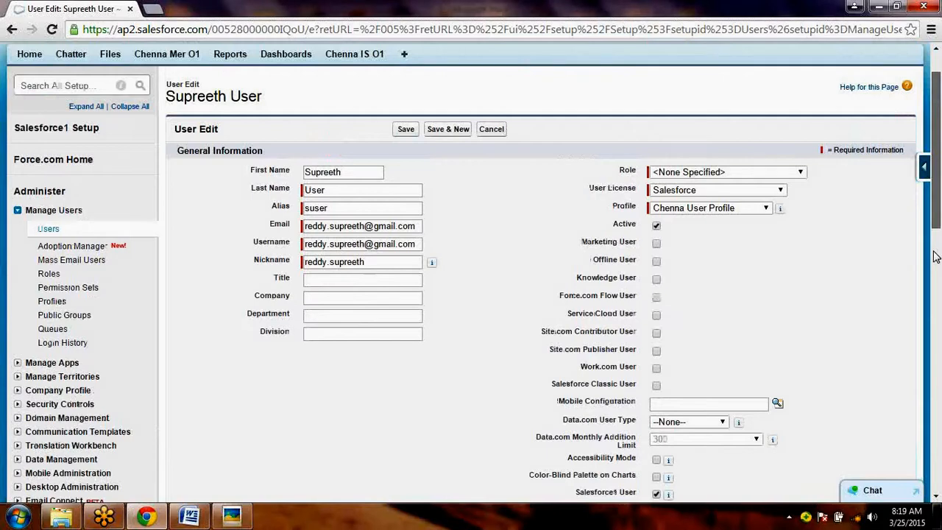
pyautogui.moveTo(935, 255); pyautogui.dragTo(940, 456)
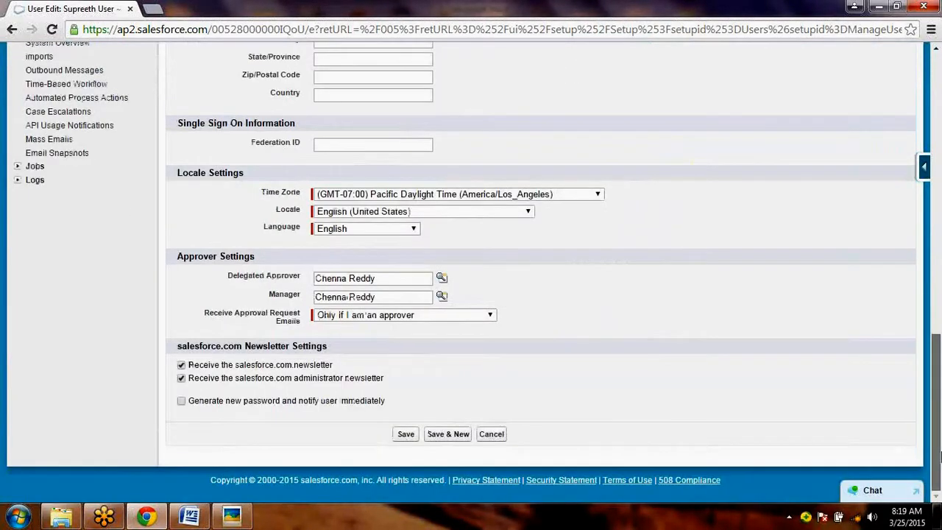
pyautogui.scroll(2, 933, 240)
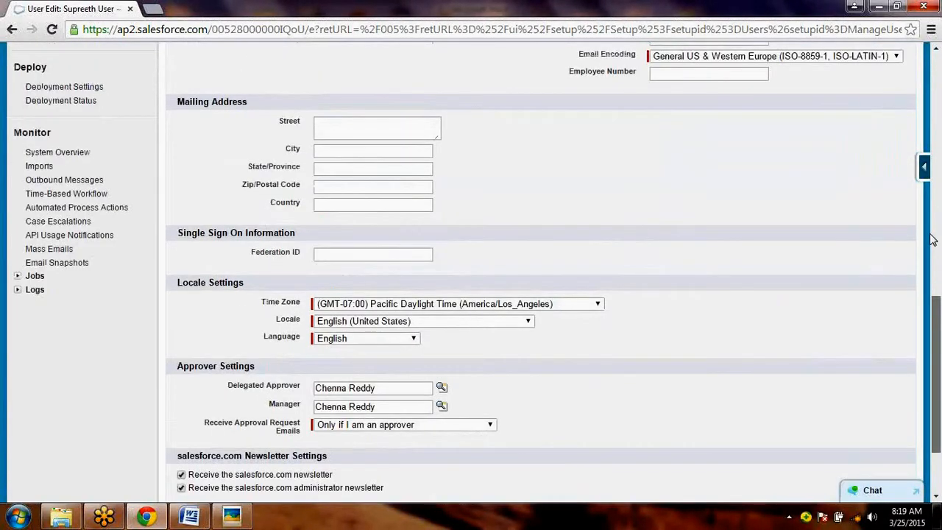
pyautogui.scroll(10, 932, 220)
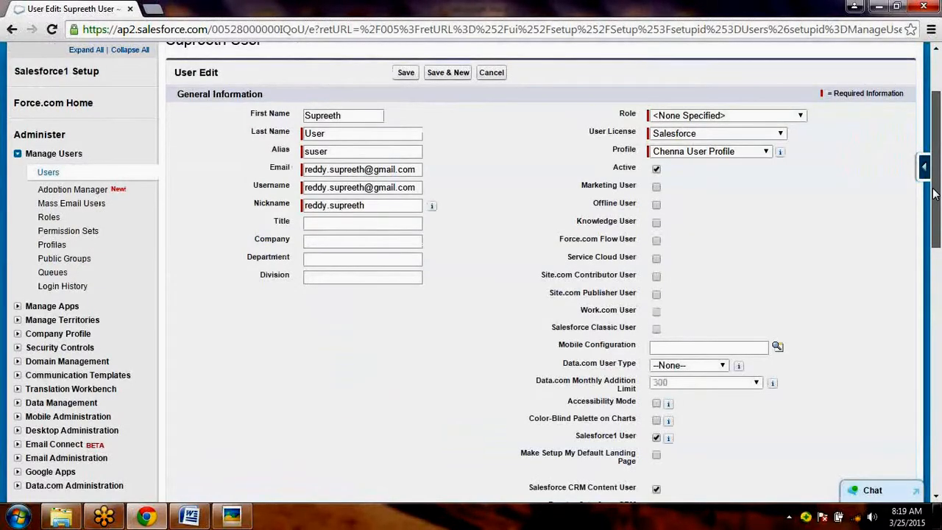
pyautogui.moveTo(932, 189); pyautogui.dragTo(940, 221)
# - Open Chenna User Profile for editing, examine its app visibility and custom object permissions, and return to the user list
pyautogui.click(51, 167)
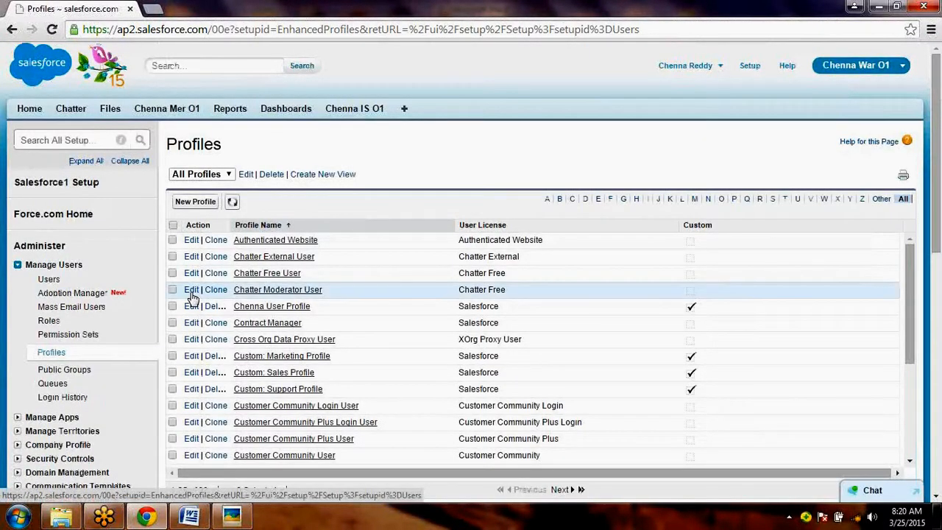
pyautogui.click(191, 308)
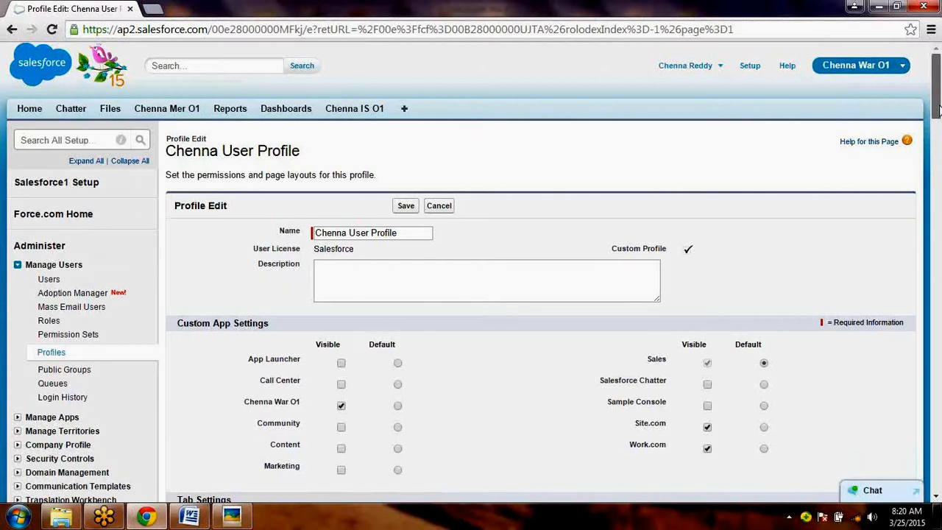
pyautogui.moveTo(937, 108); pyautogui.dragTo(937, 431)
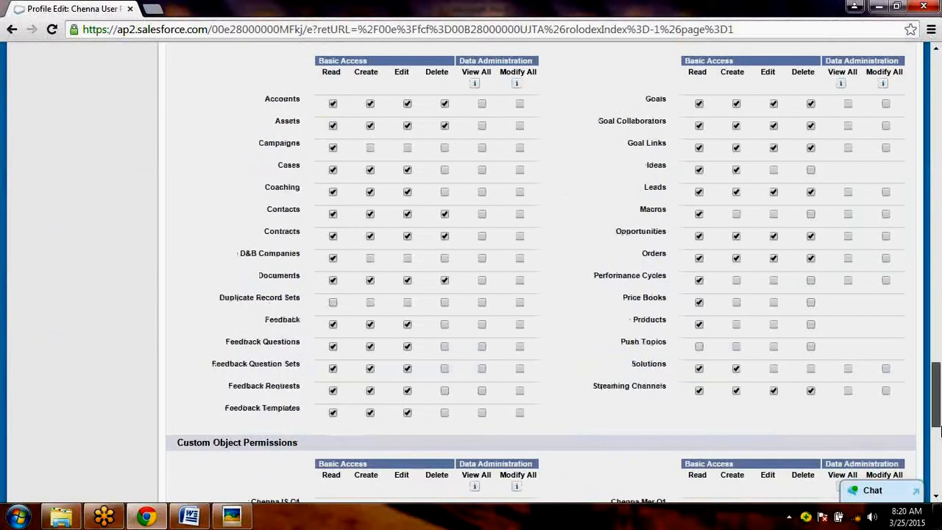
pyautogui.scroll(-2, 382, 366)
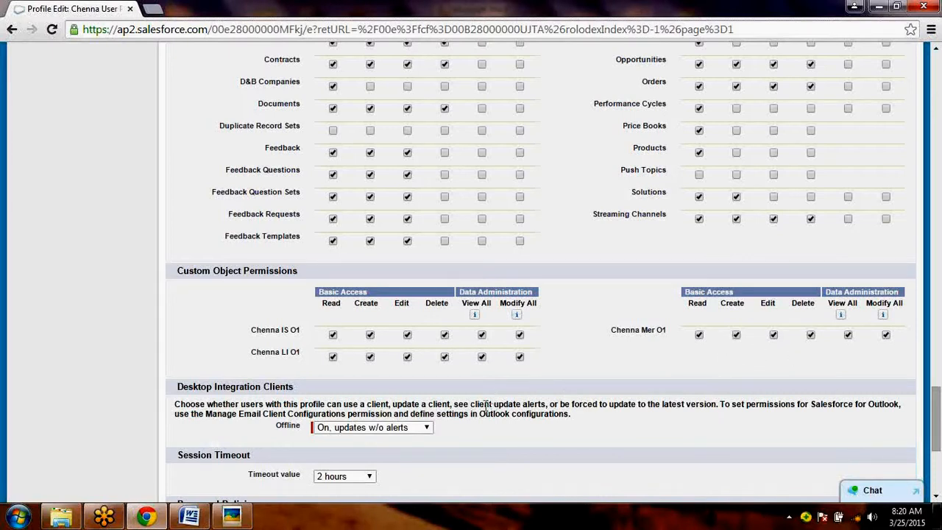
pyautogui.click(429, 430)
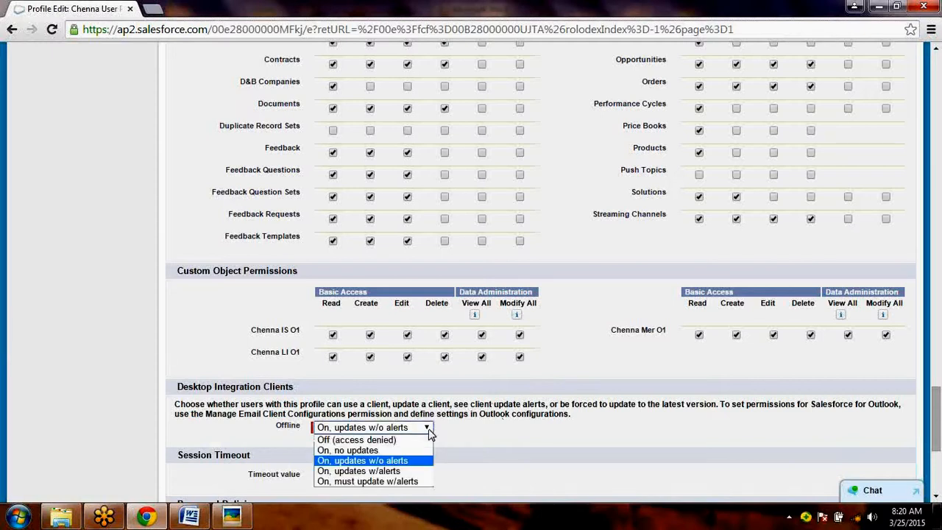
pyautogui.click(489, 439)
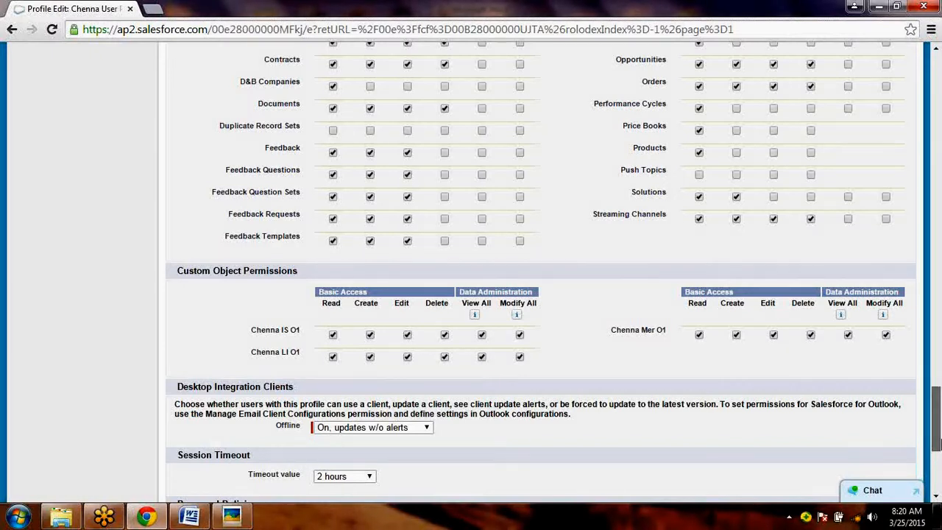
pyautogui.moveTo(937, 440); pyautogui.dragTo(937, 477)
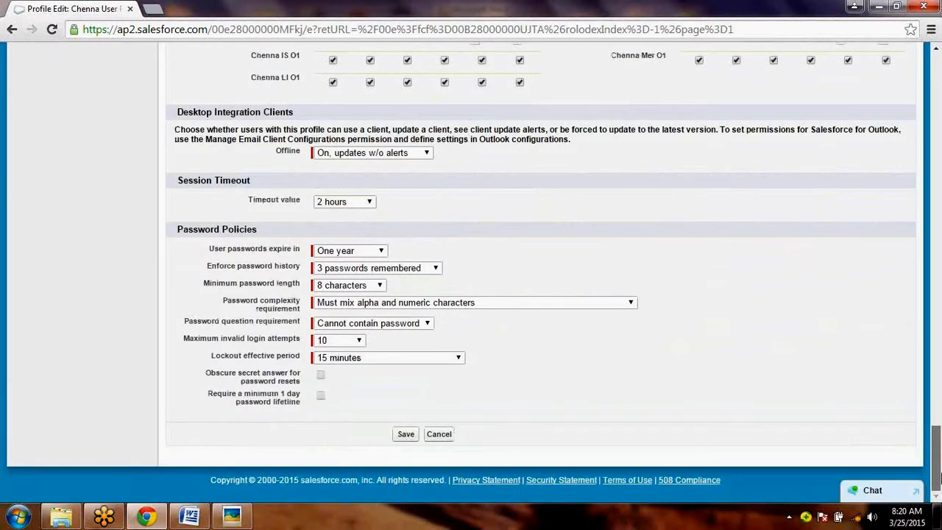
pyautogui.moveTo(937, 477); pyautogui.dragTo(939, 83)
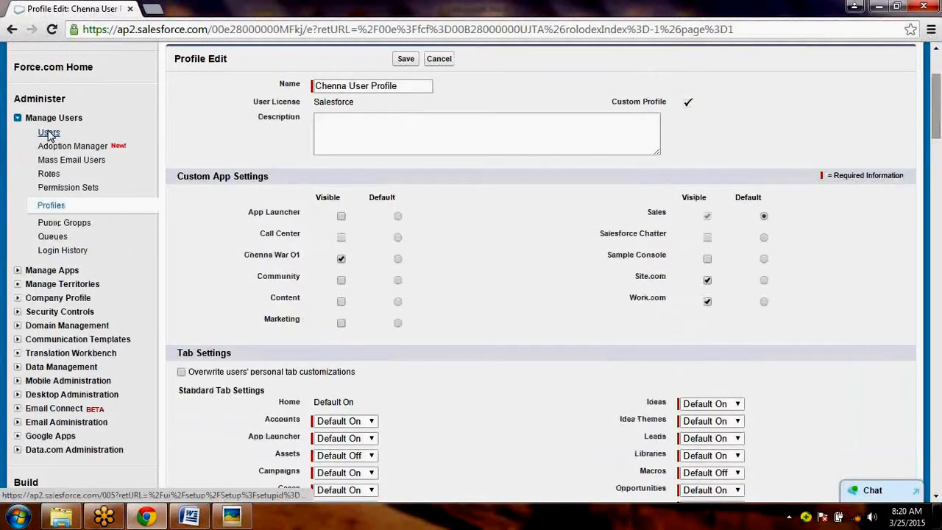
pyautogui.click(48, 133)
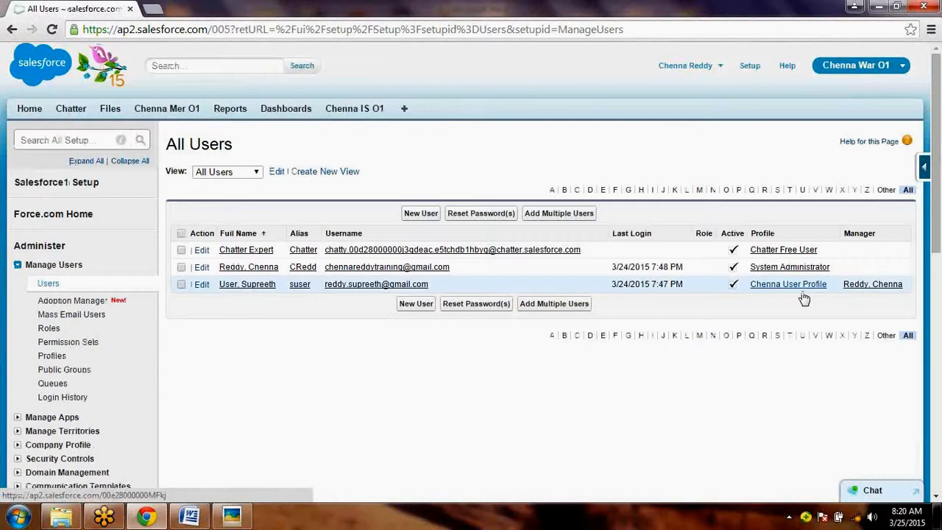
# - Log out and log back in with the second user's account password, skipping the mobile verification registration
pyautogui.click(705, 68)
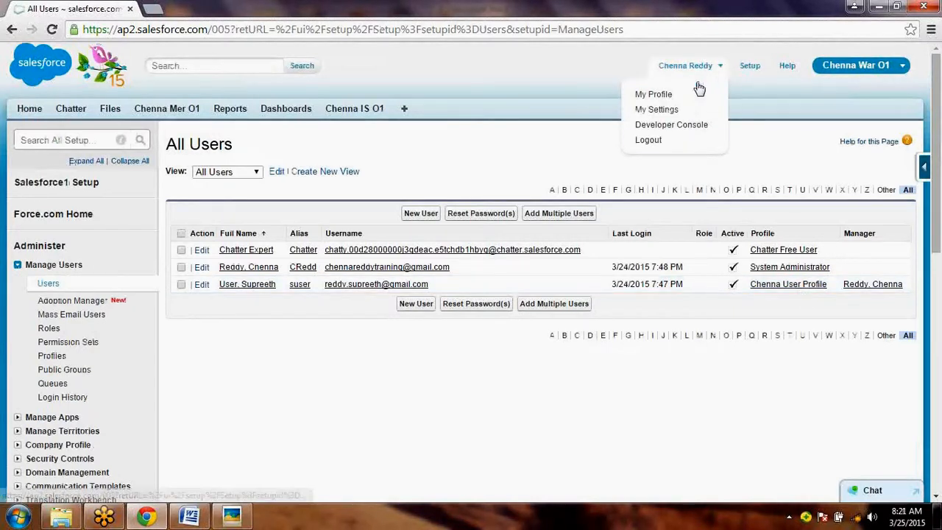
pyautogui.click(354, 110)
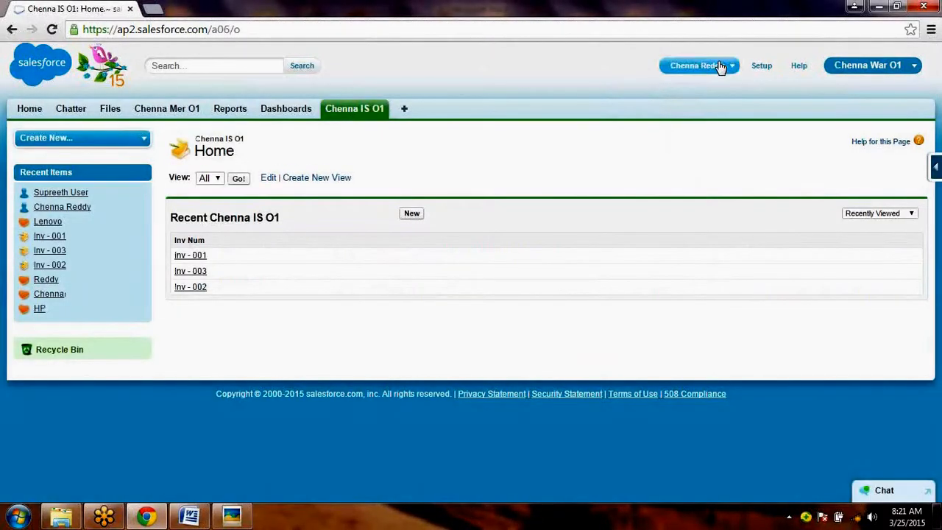
pyautogui.click(717, 65)
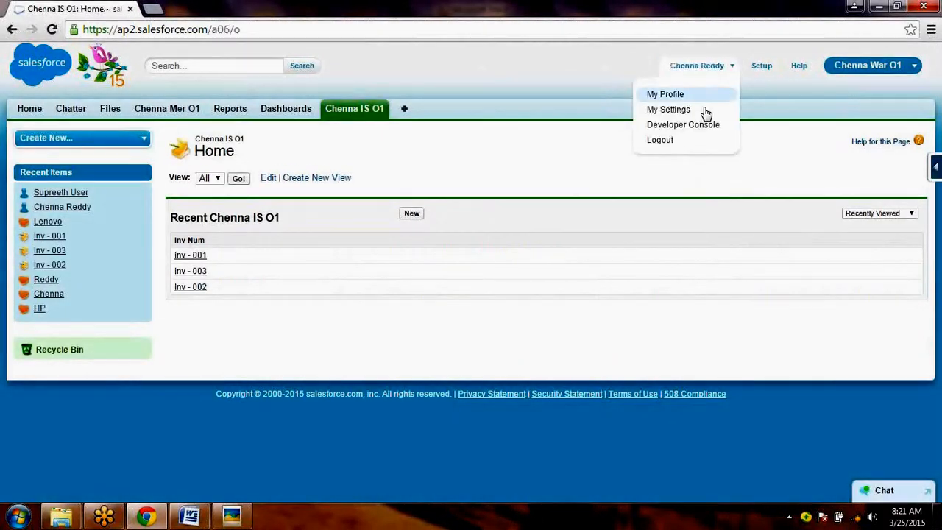
pyautogui.click(678, 149)
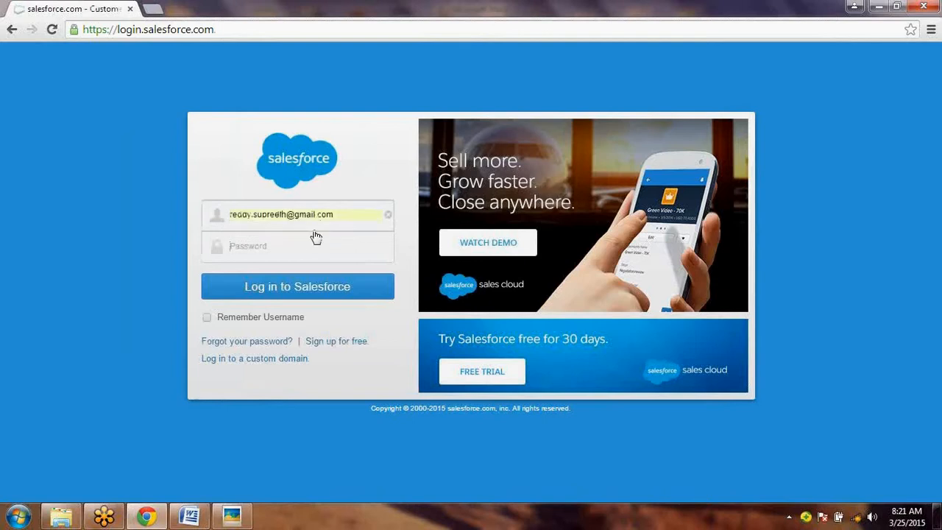
pyautogui.write('*****')
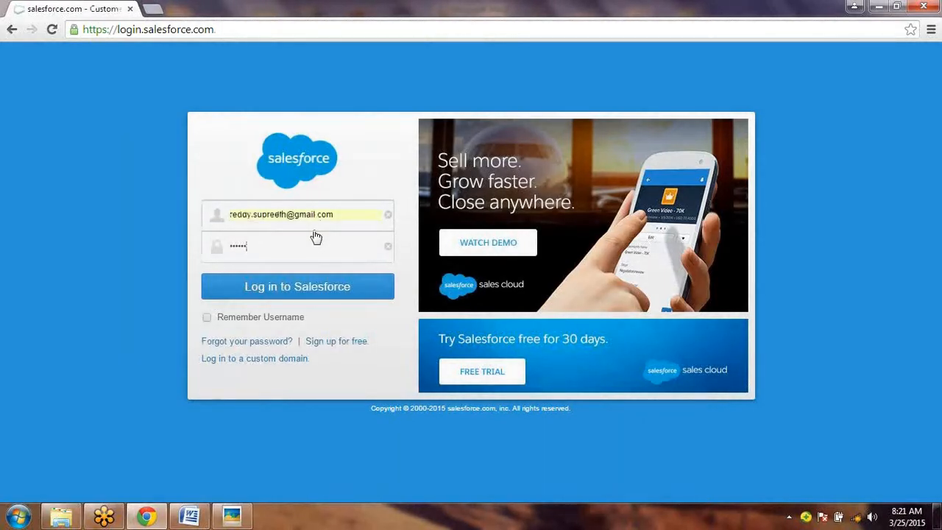
pyautogui.write('*****')
pyautogui.press('Return')
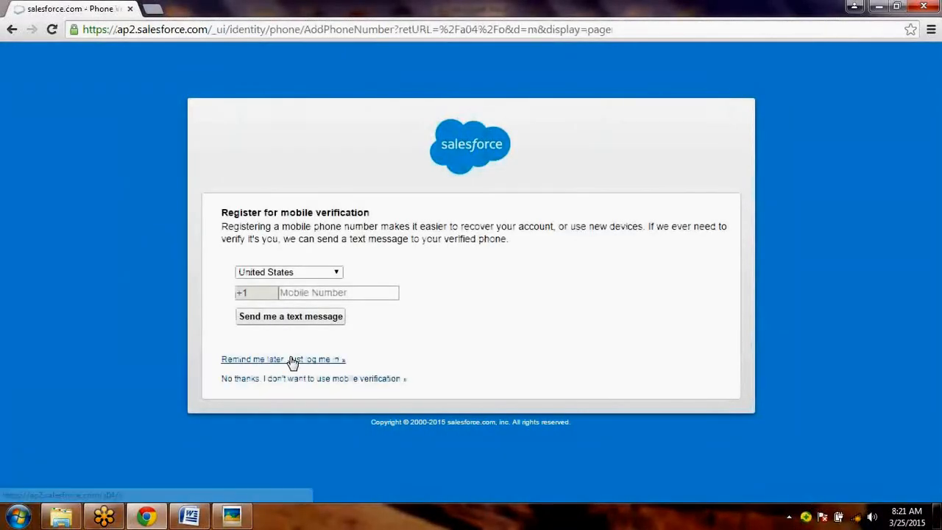
pyautogui.click(291, 360)
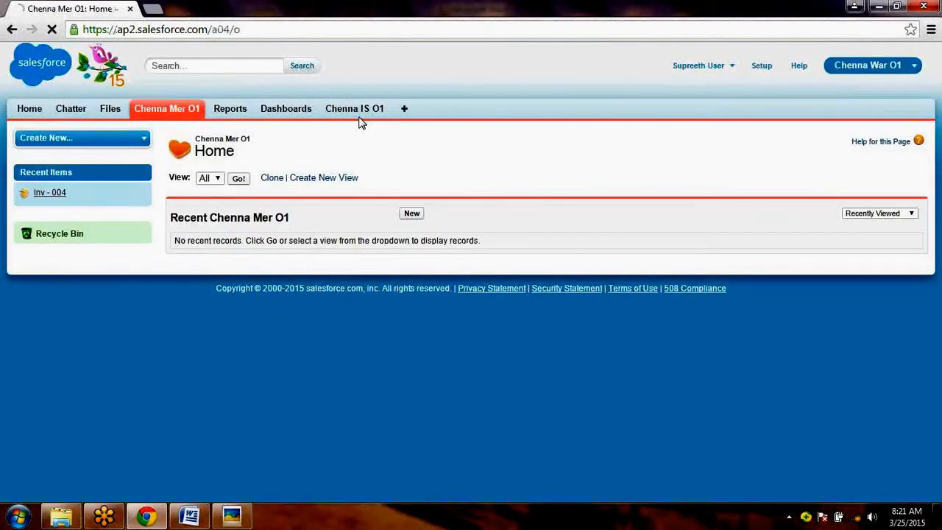
# - View the All list of Chenna IS O1 records and the All list of Chenna Mer O1 records
pyautogui.click(366, 110)
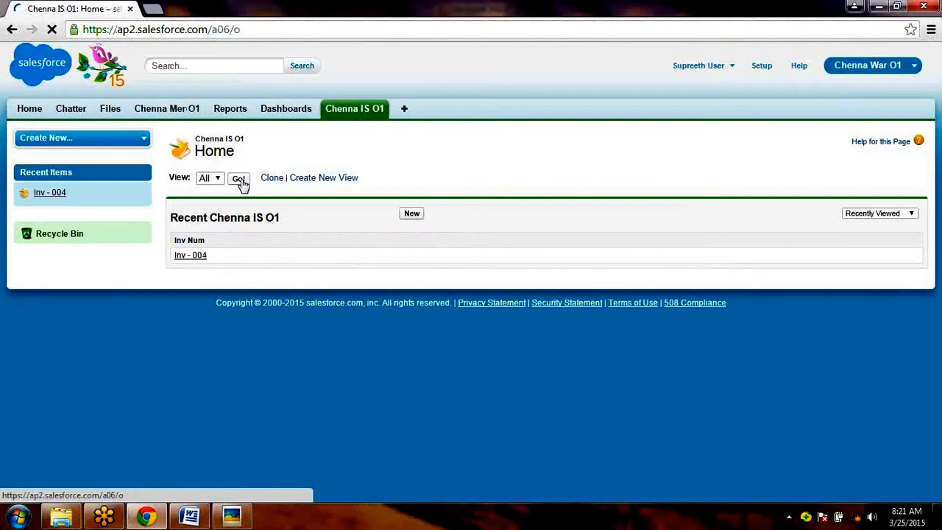
pyautogui.click(240, 181)
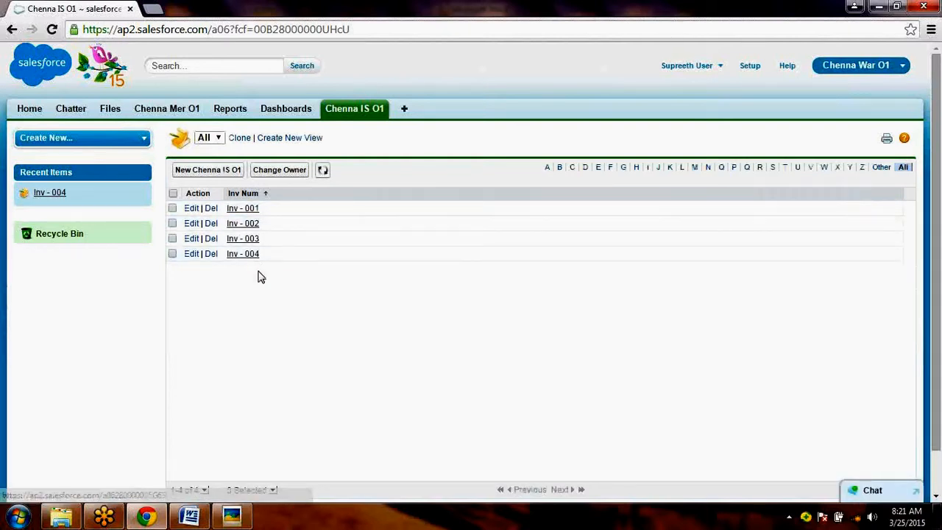
pyautogui.click(181, 114)
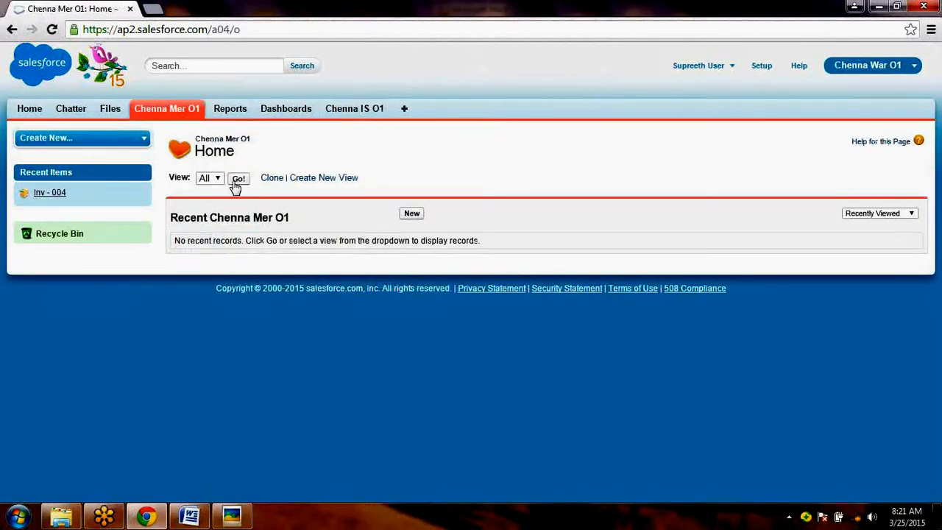
pyautogui.click(237, 180)
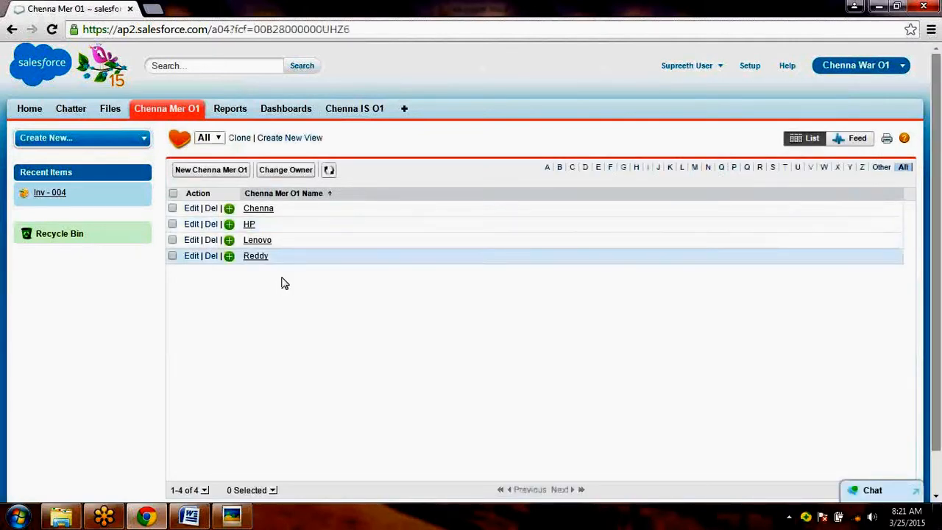
# - Open record Inv - 003 from the All list of Chenna IS O1 and check its Inv Value
pyautogui.click(358, 117)
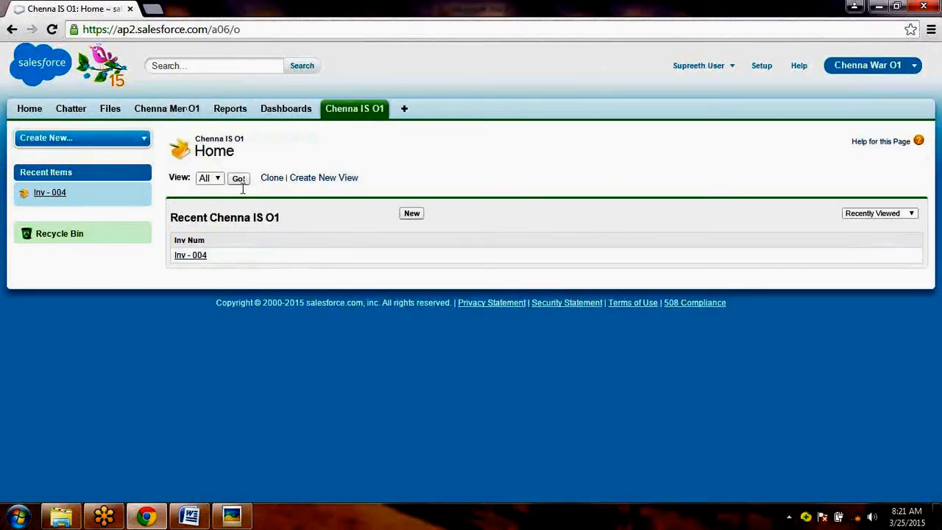
pyautogui.click(241, 180)
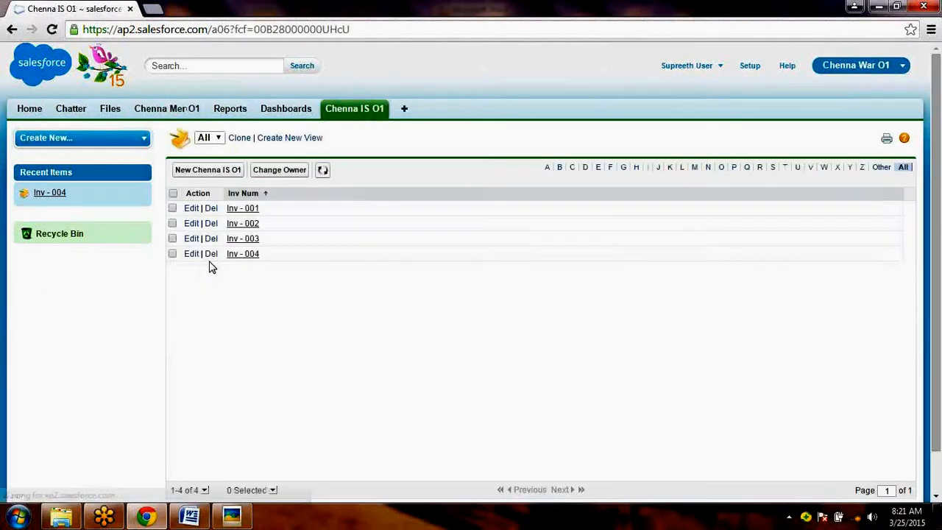
pyautogui.click(245, 240)
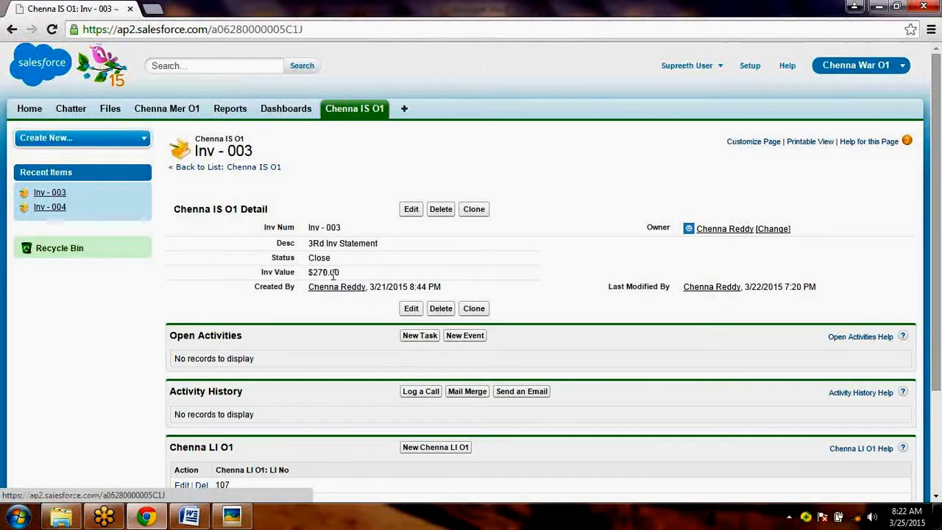
pyautogui.moveTo(339, 272); pyautogui.dragTo(309, 270)
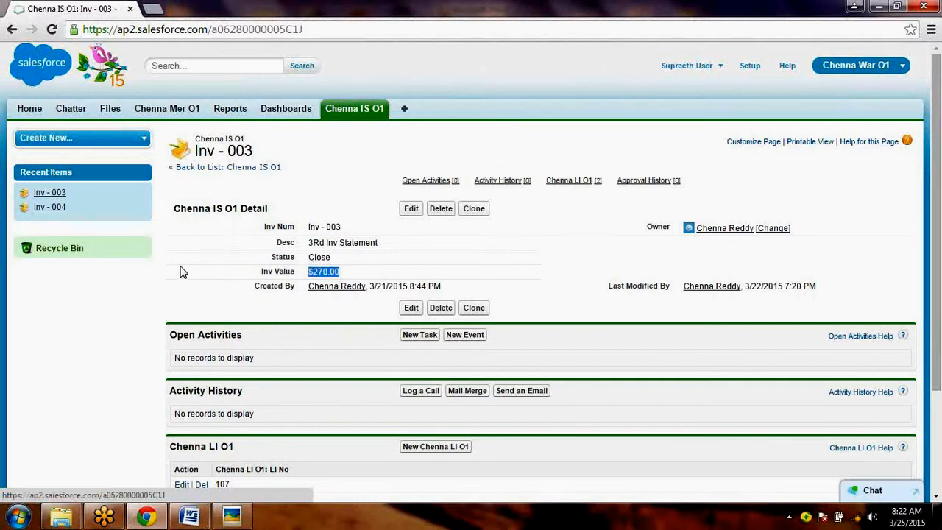
# - Return to the All list of Chenna IS O1 and open record Inv - 002 to check its Inv Value
pyautogui.click(346, 121)
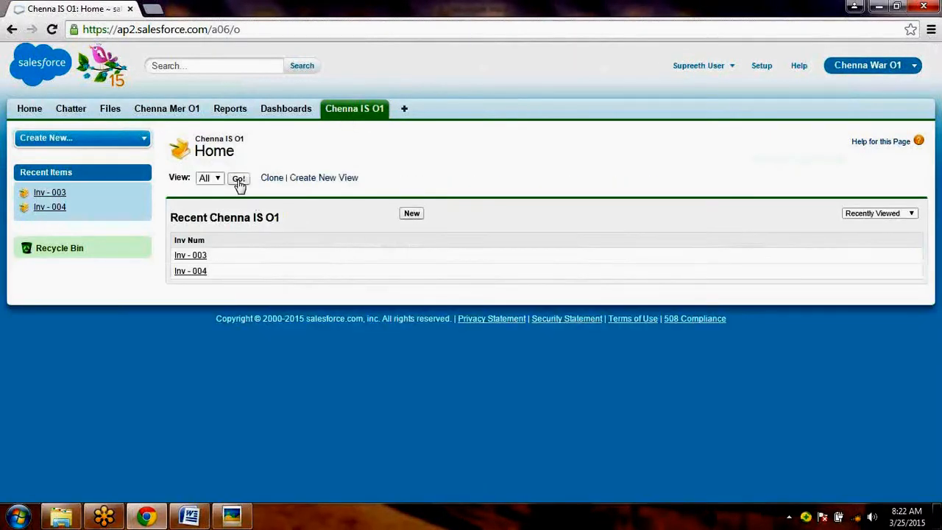
pyautogui.click(239, 181)
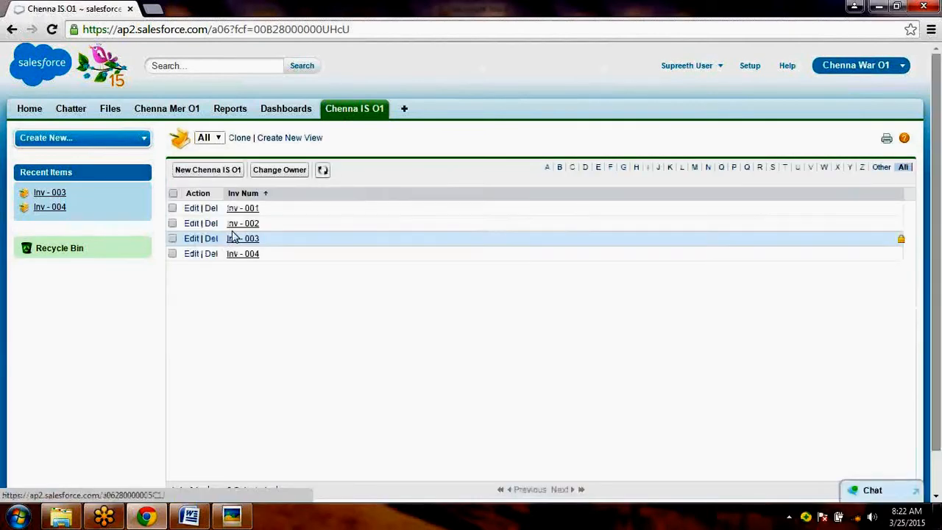
pyautogui.click(249, 224)
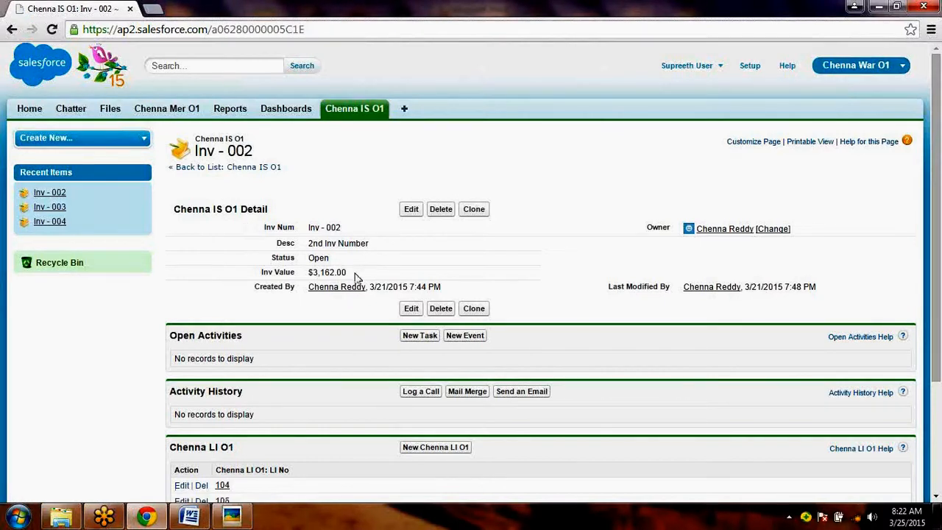
# - Check the Inv Value of Inv - 002 and capture the record page into a new Paint picture
pyautogui.moveTo(348, 272); pyautogui.dragTo(310, 270)
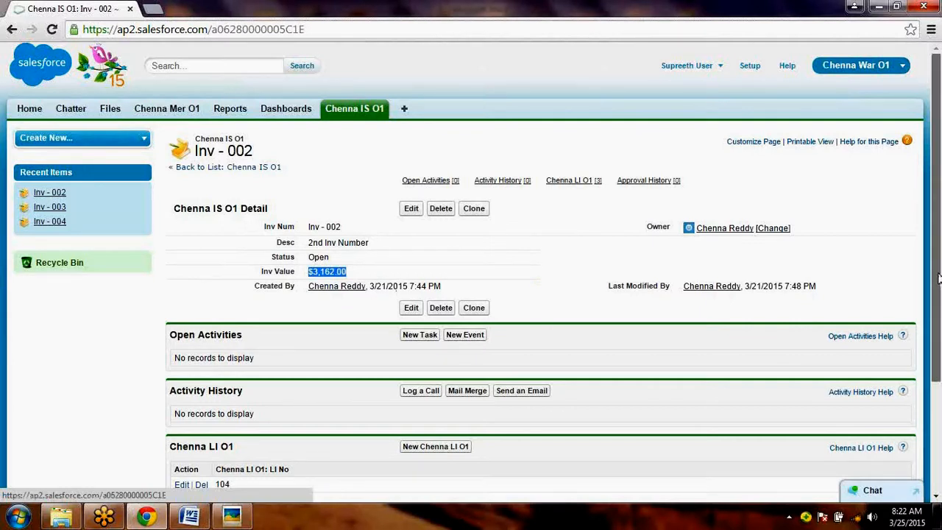
pyautogui.moveTo(938, 274); pyautogui.dragTo(941, 321)
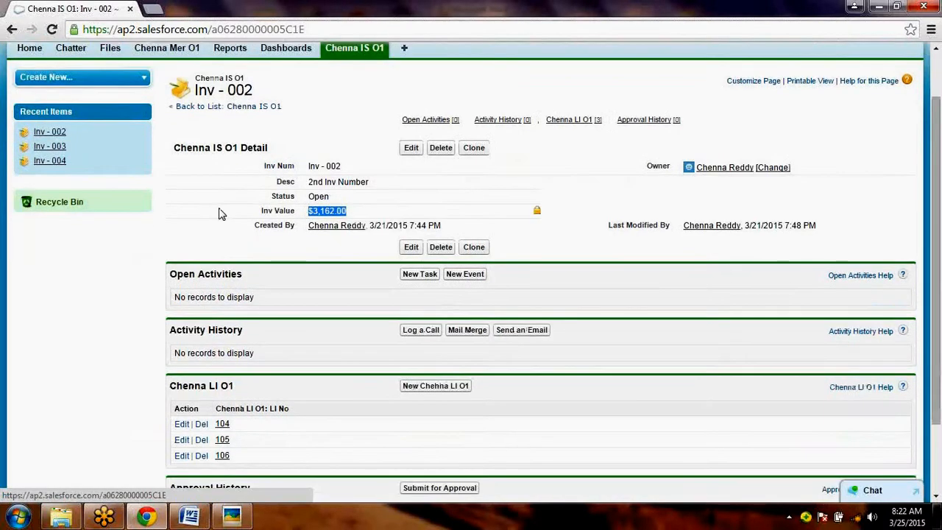
pyautogui.click(156, 250)
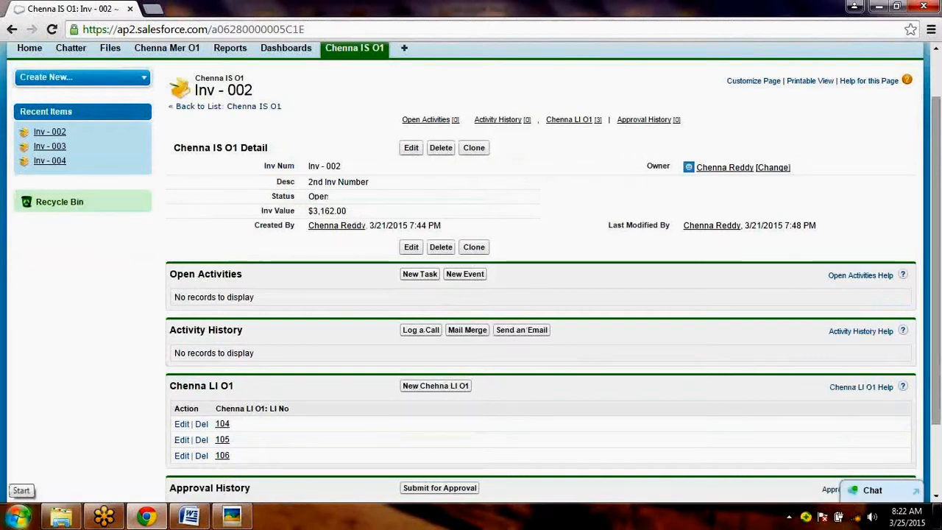
pyautogui.click(21, 518)
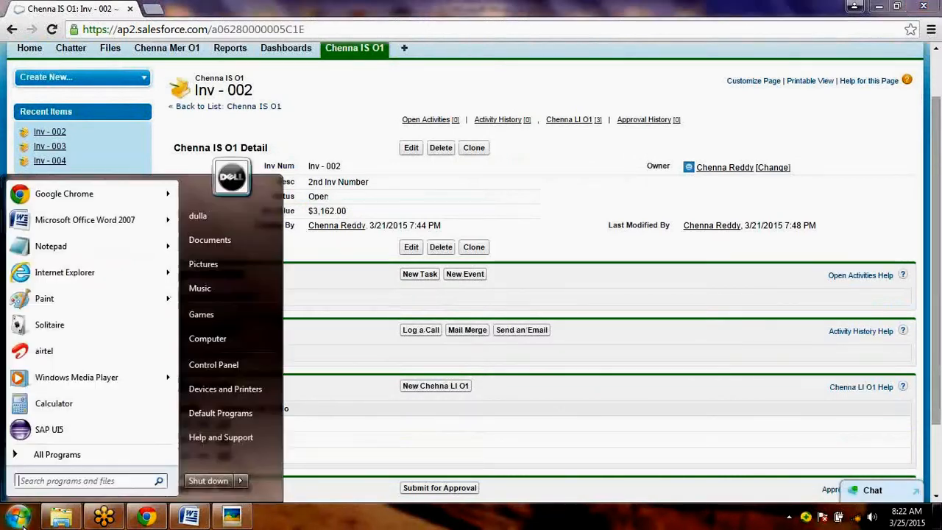
pyautogui.click(85, 296)
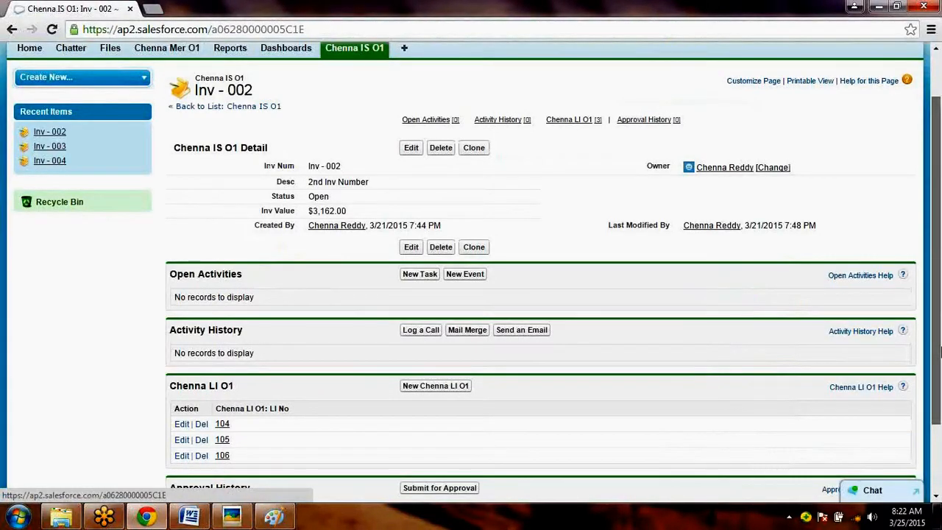
# - Start a new Chenna LI O1 line item for Inv - 002 with LI No 115 and Unit Price 1900
pyautogui.scroll(-1, 940, 356)
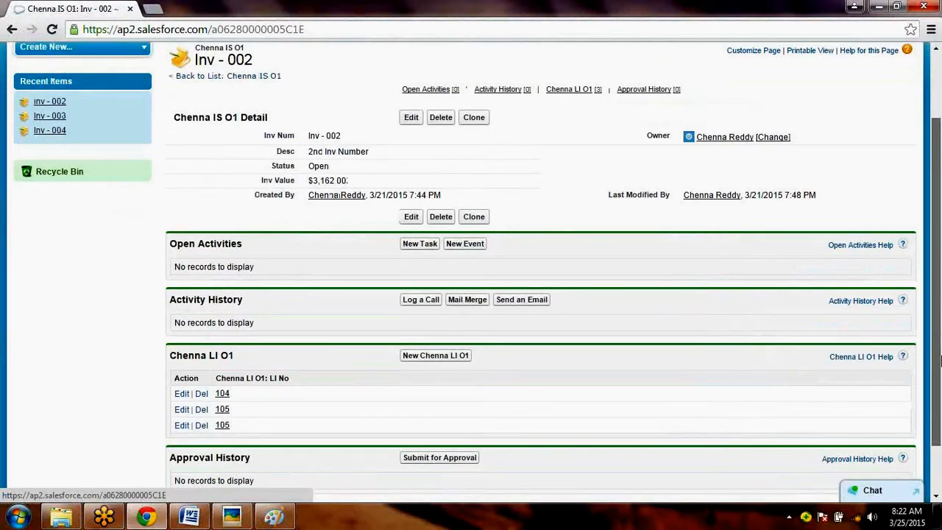
pyautogui.scroll(-1, 517, 326)
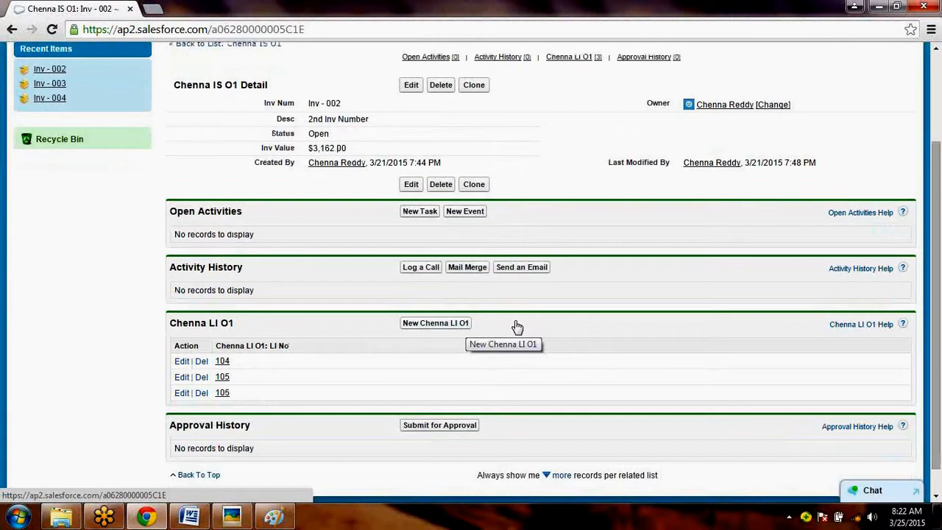
pyautogui.click(518, 327)
pyautogui.write('115')
pyautogui.press('Tab')
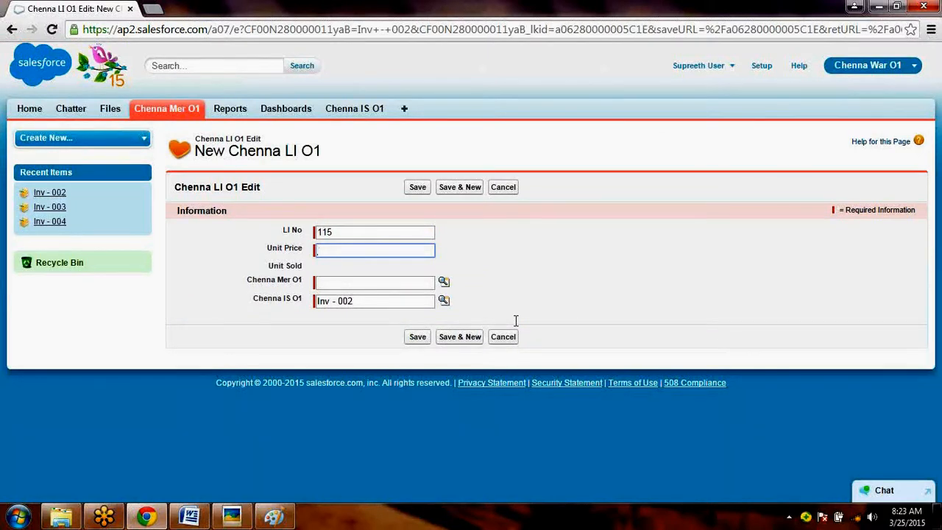
pyautogui.write('26')
pyautogui.press('Tab')
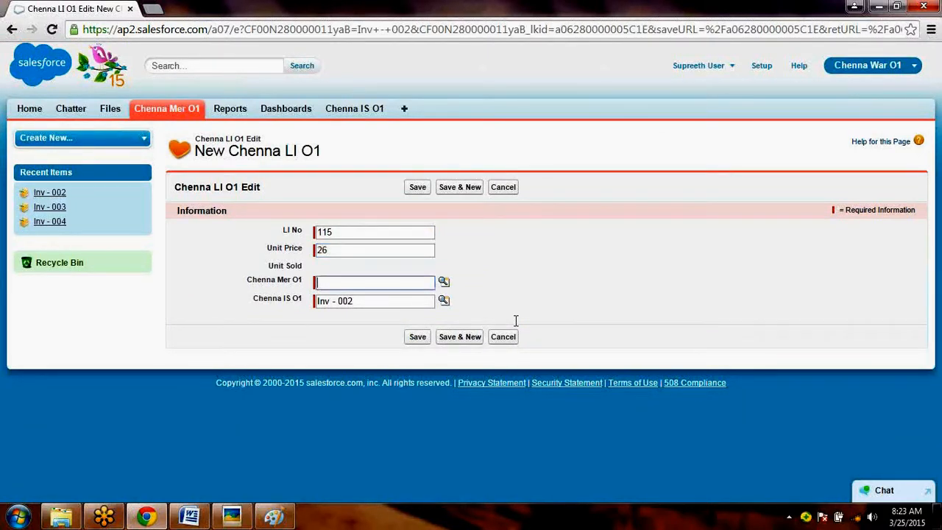
pyautogui.doubleClick(326, 265)
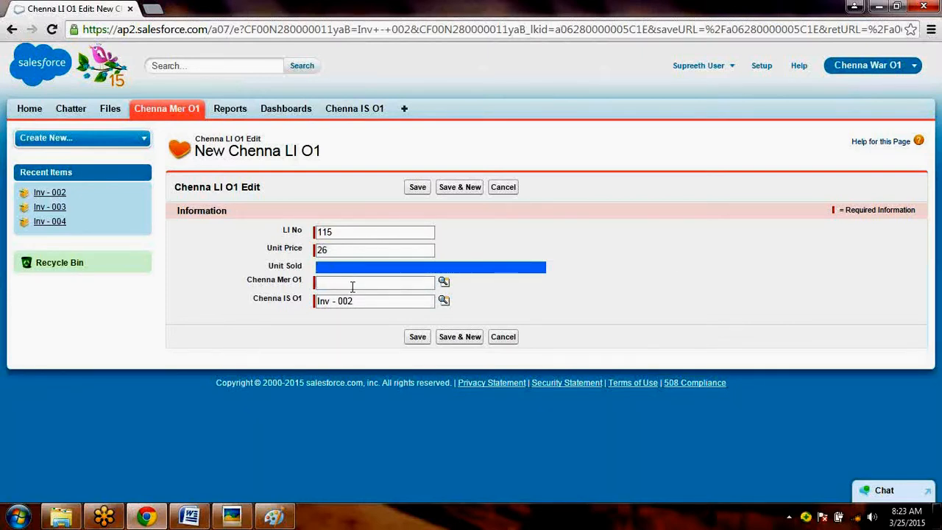
pyautogui.click(352, 282)
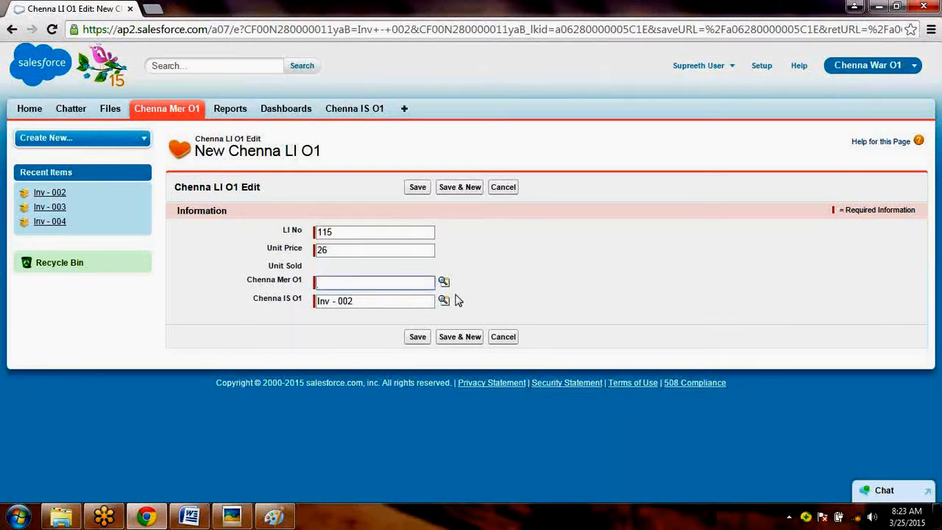
pyautogui.click(293, 250)
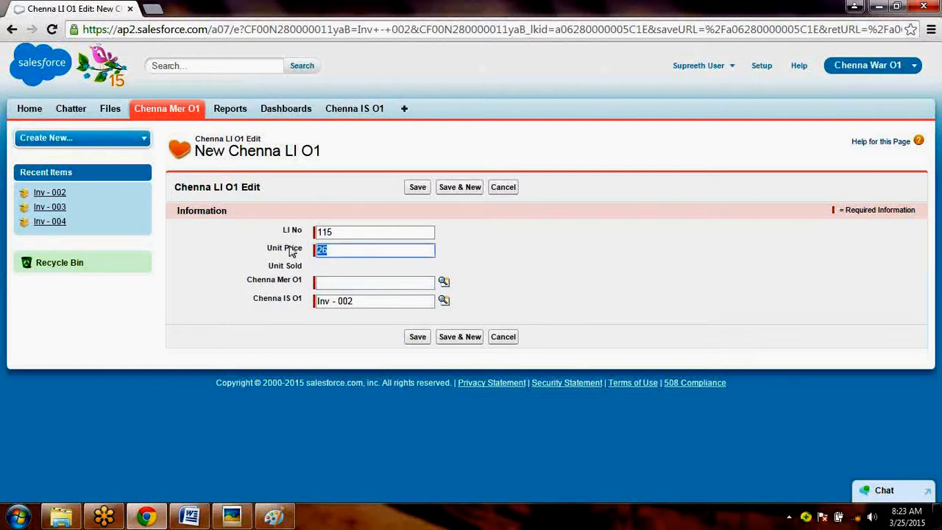
pyautogui.write('1')
pyautogui.write('9000')
pyautogui.press('BackSpace')
# - Enter Lenovo as the new line item's Chenna Mer O1 and try to save the record
pyautogui.click(444, 286)
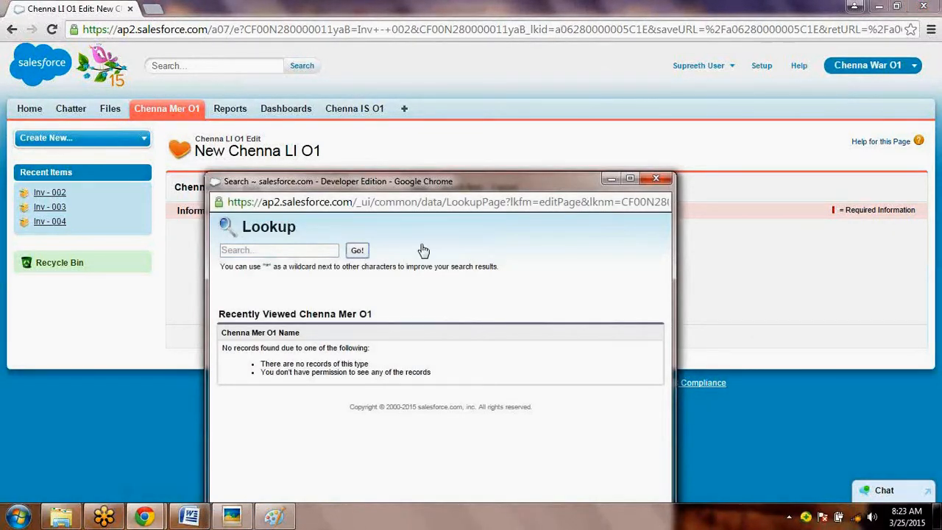
pyautogui.click(655, 179)
pyautogui.click(406, 286)
pyautogui.write('Lneovo')
pyautogui.press('BackSpace')
pyautogui.press('BackSpace')
pyautogui.press('BackSpace')
pyautogui.press('BackSpace')
pyautogui.press('BackSpace')
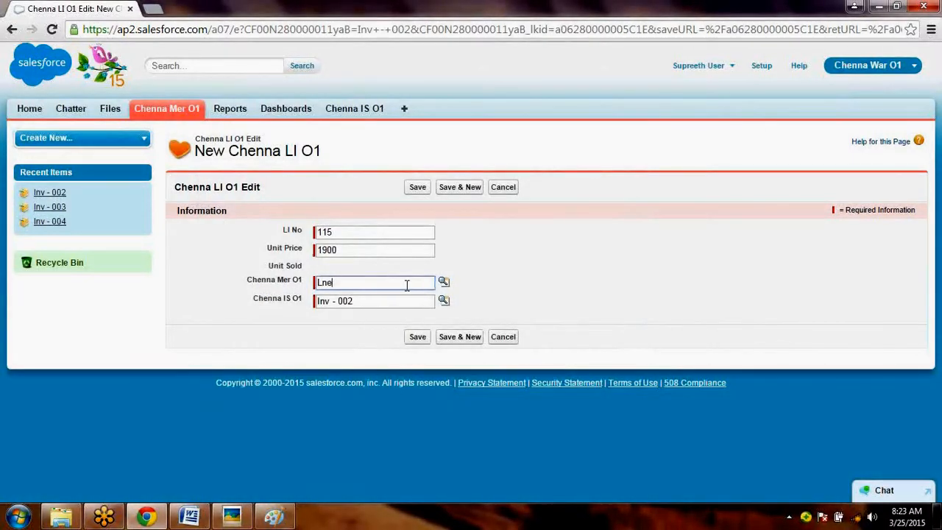
pyautogui.write('enovo')
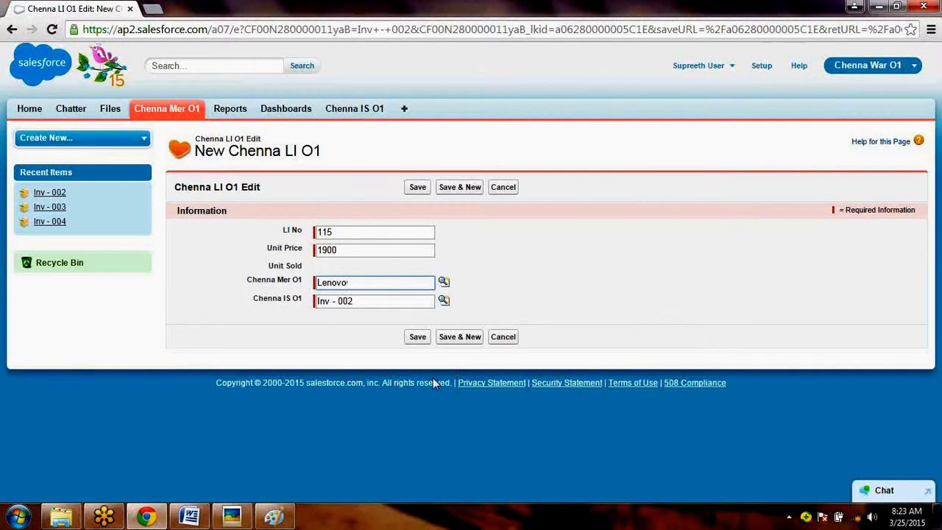
pyautogui.click(417, 338)
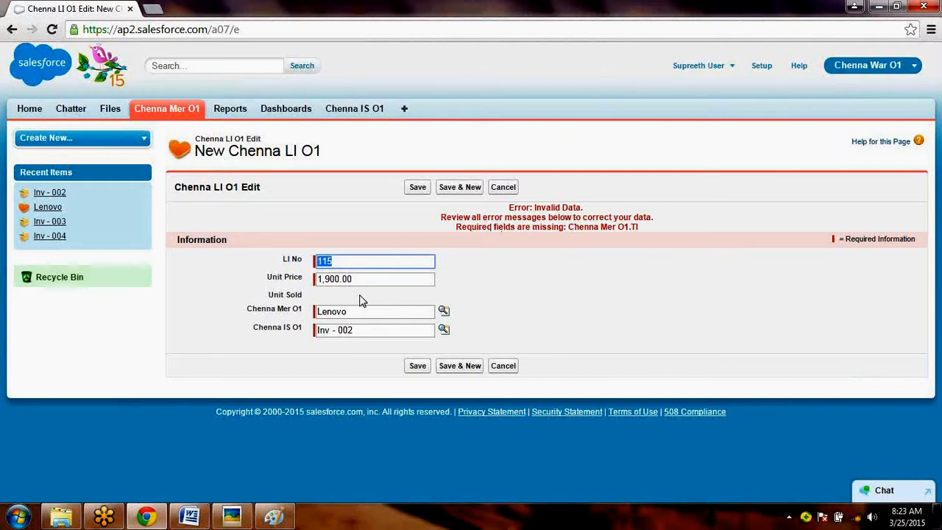
# - Review the line item's Unit Price, Unit Sold and Chenna Mer O1 fields, retry saving, and cancel the new record
pyautogui.moveTo(370, 278); pyautogui.dragTo(292, 286)
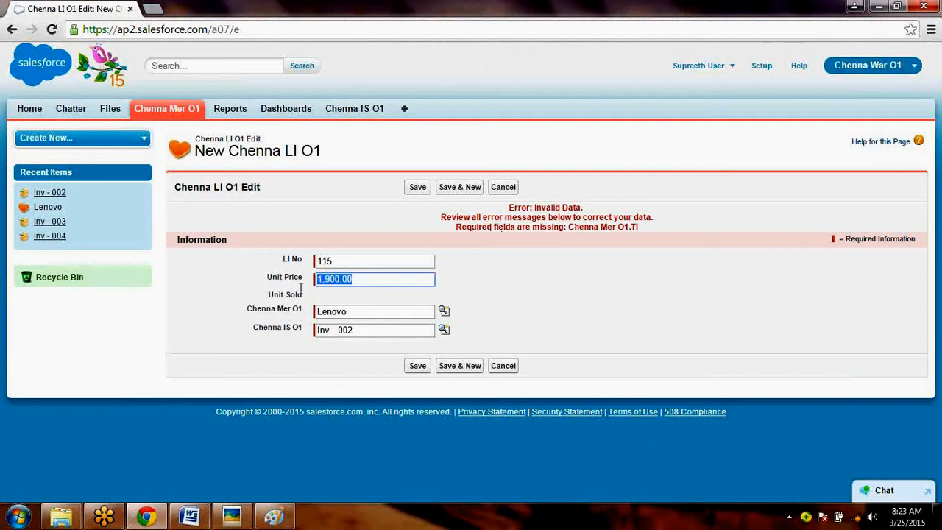
pyautogui.click(349, 312)
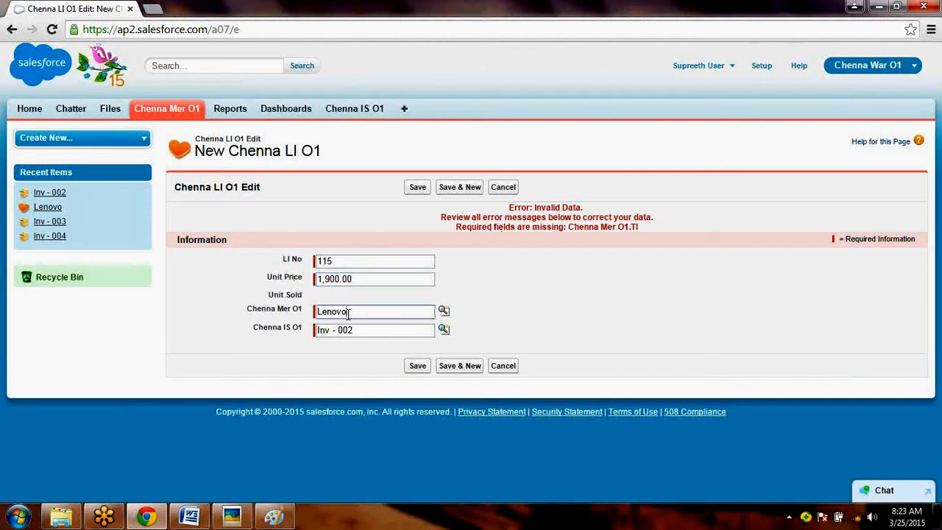
pyautogui.doubleClick(348, 312)
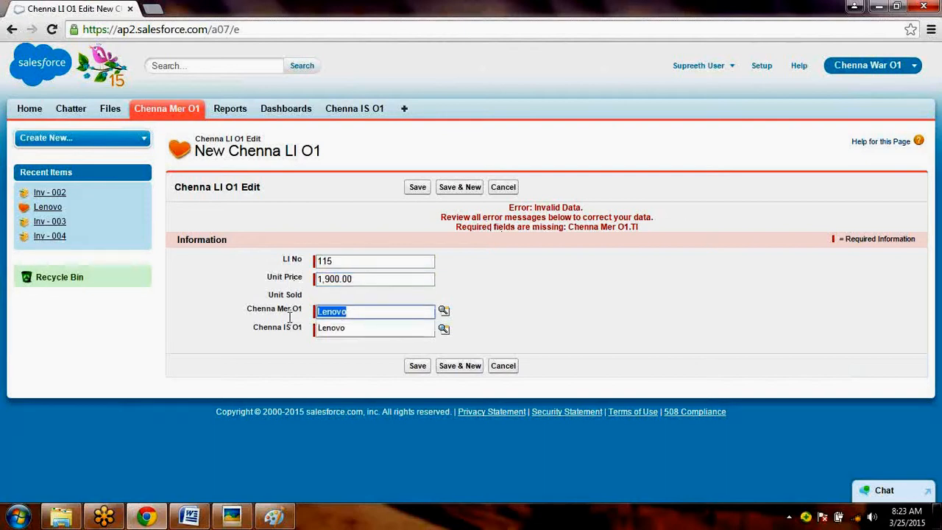
pyautogui.click(338, 302)
pyautogui.doubleClick(337, 298)
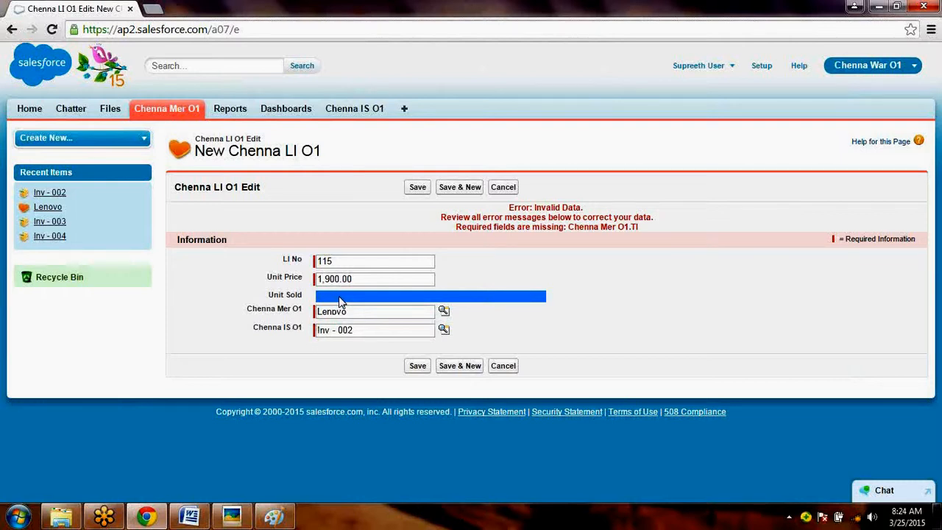
pyautogui.click(417, 367)
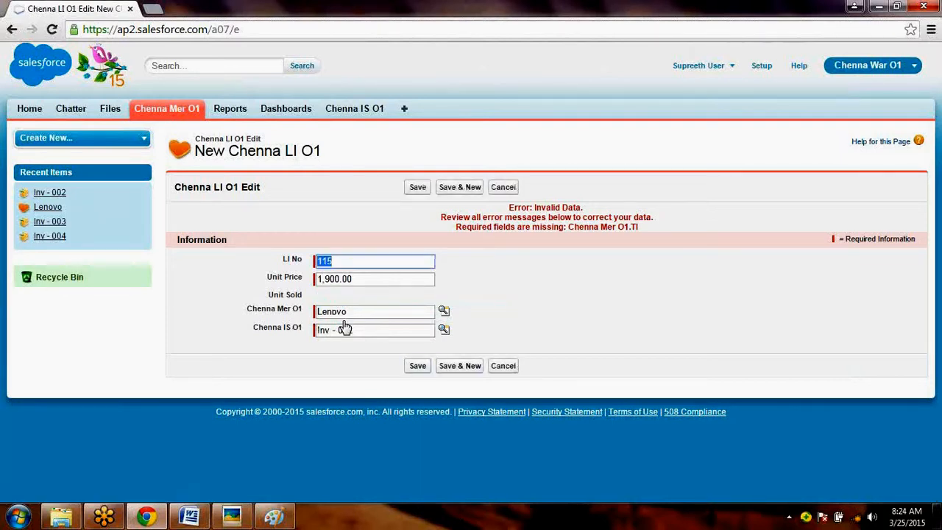
pyautogui.doubleClick(323, 298)
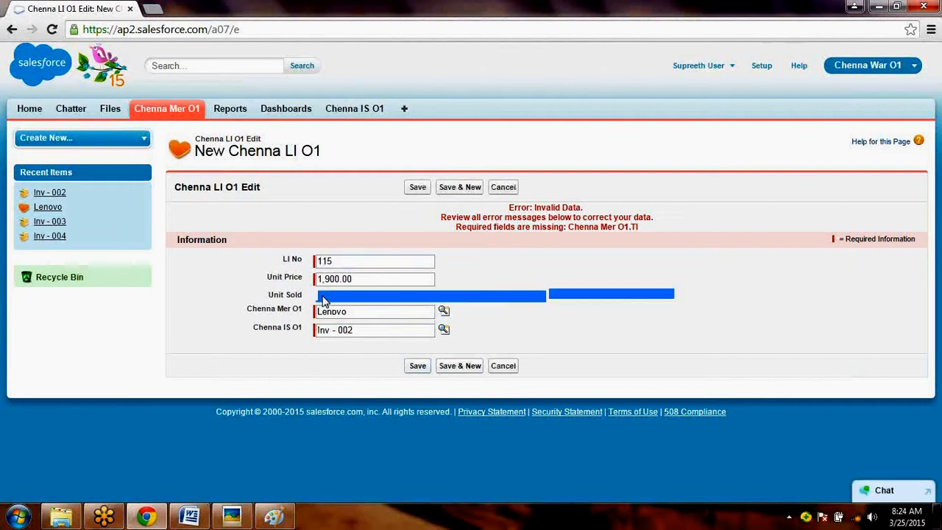
pyautogui.click(503, 368)
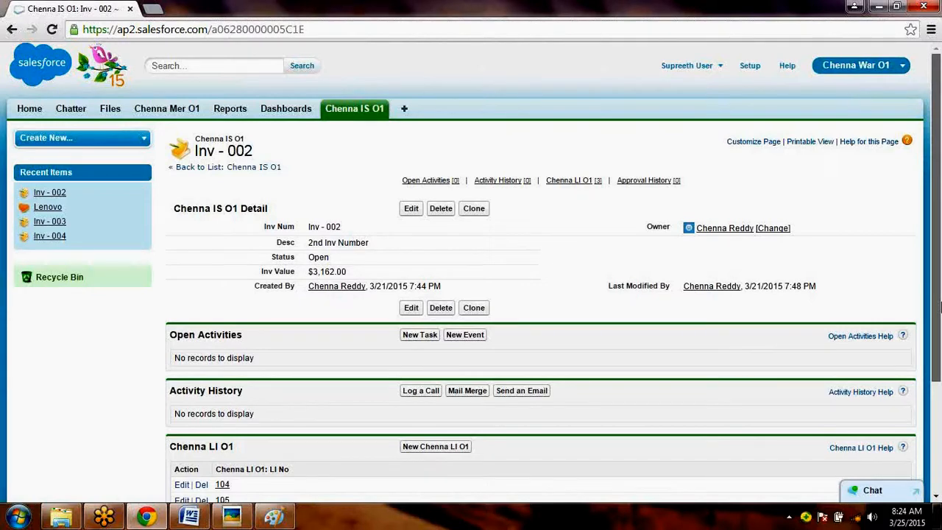
# - Edit line item 104 of Inv - 002, setting its Unit Price to 85, and save it
pyautogui.scroll(-2, 279, 358)
pyautogui.click(177, 339)
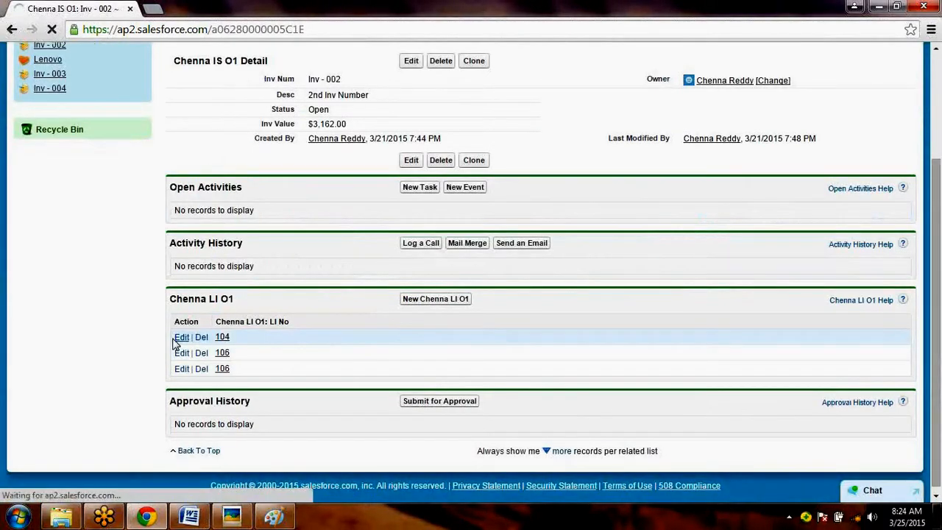
pyautogui.moveTo(346, 251); pyautogui.dragTo(303, 251)
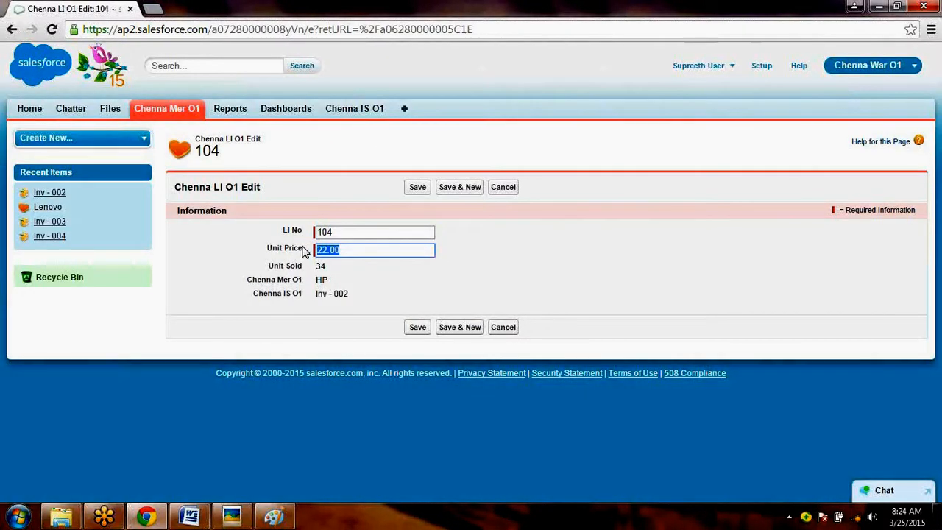
pyautogui.write('55')
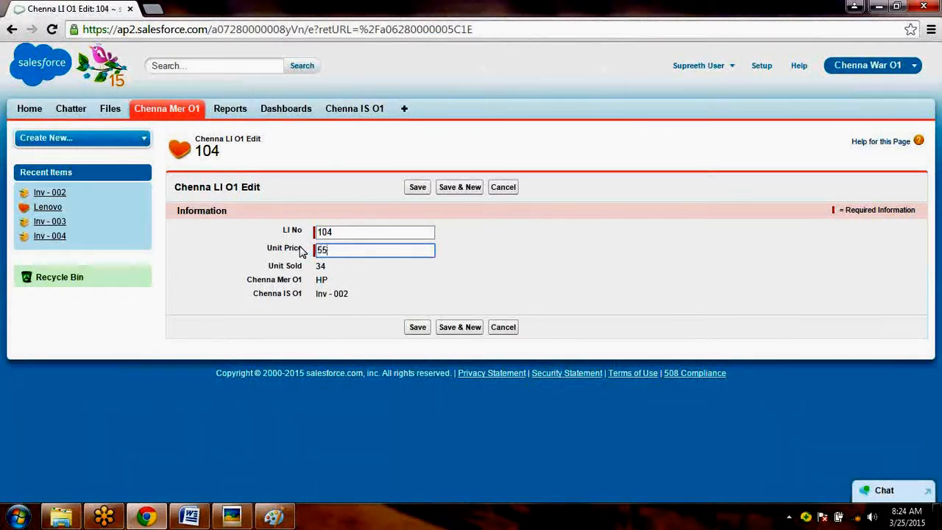
pyautogui.write('5')
pyautogui.press('BackSpace')
pyautogui.press('BackSpace')
pyautogui.press('BackSpace')
pyautogui.write('85')
pyautogui.click(419, 329)
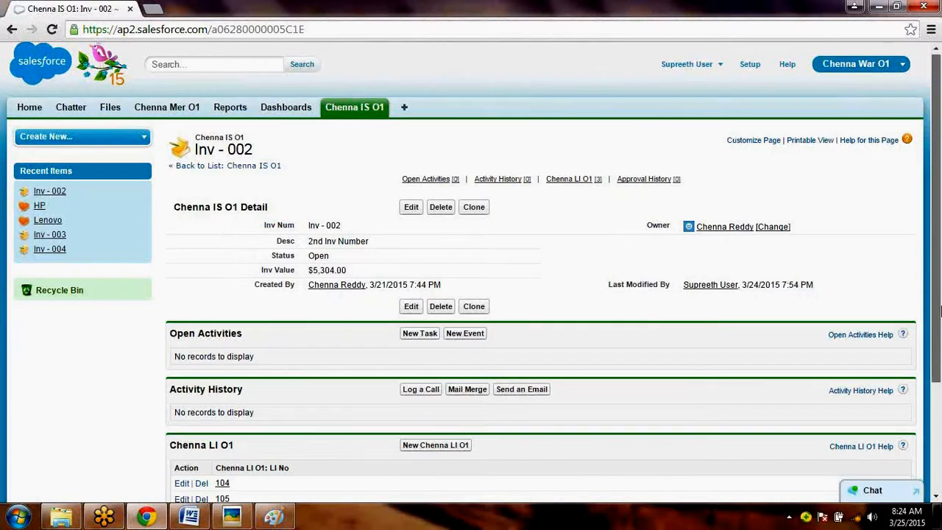
# - Review the updated Inv - 002 record and submit it for approval, accepting the confirmation
pyautogui.moveTo(940, 303); pyautogui.dragTo(939, 394)
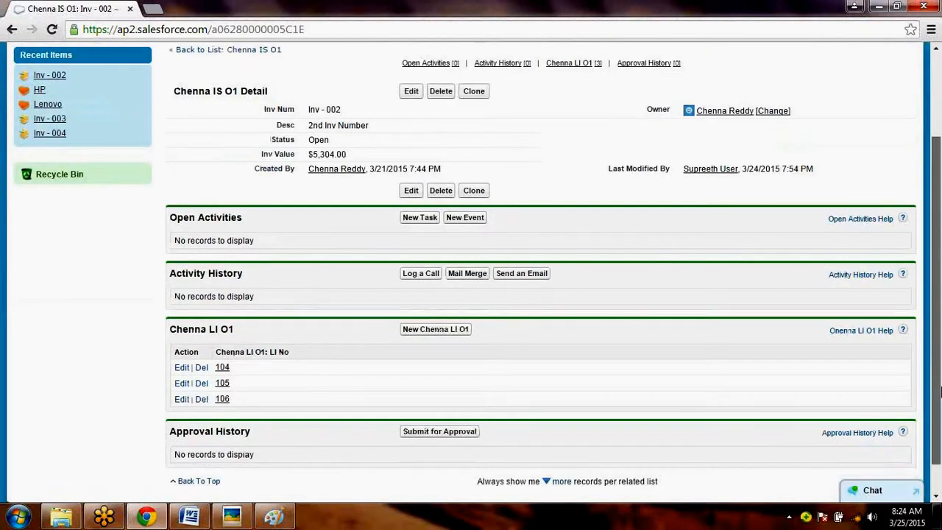
pyautogui.scroll(-1, 412, 226)
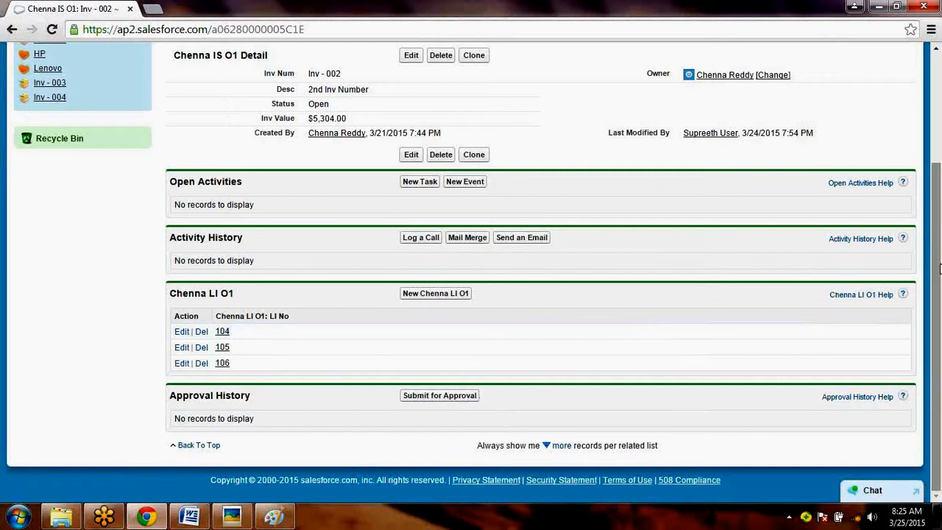
pyautogui.moveTo(940, 237); pyautogui.dragTo(940, 168)
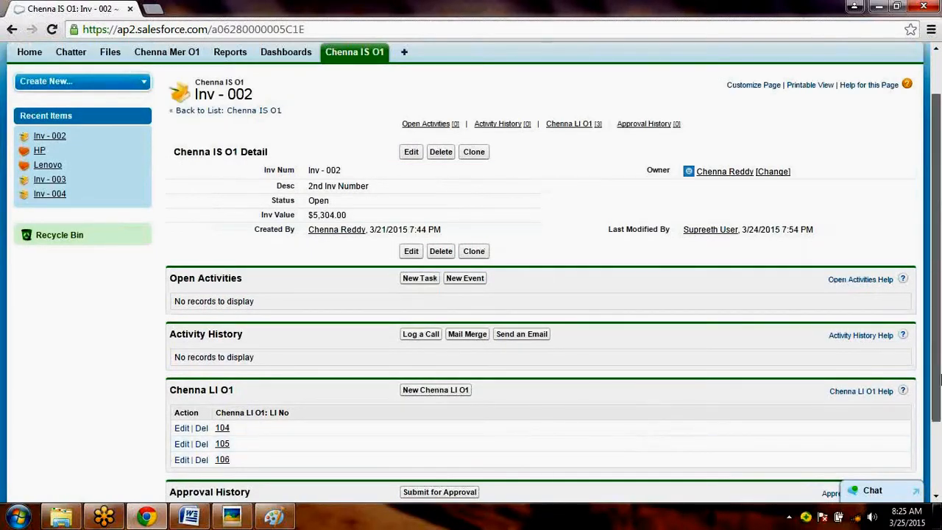
pyautogui.scroll(-3, 940, 379)
pyautogui.click(439, 395)
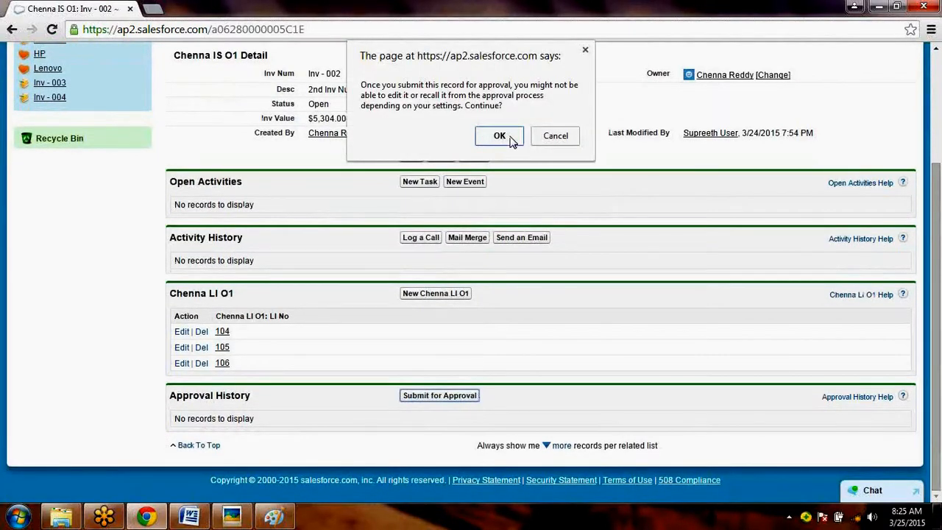
pyautogui.click(511, 139)
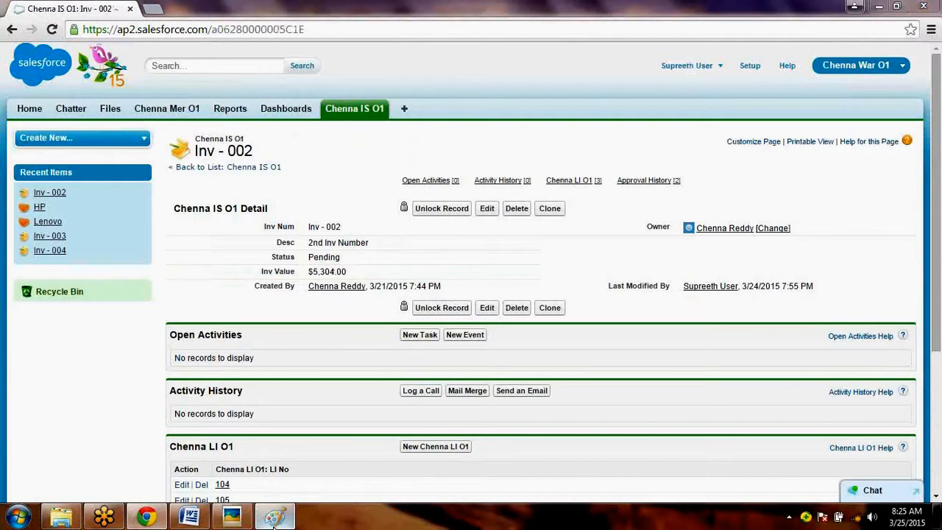
# - Check the earlier Inv - 002 capture in Paint, and examine the Status field of the submitted record in Salesforce
pyautogui.click(274, 518)
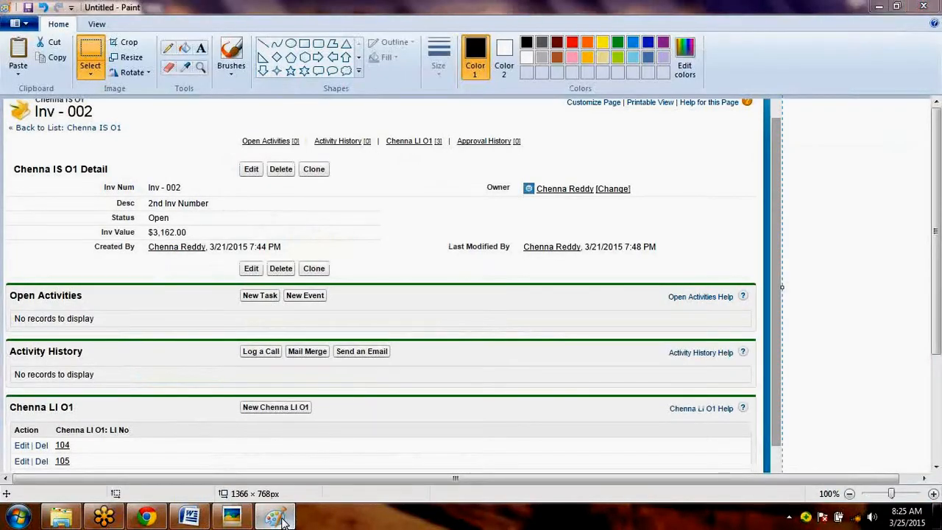
pyautogui.click(284, 521)
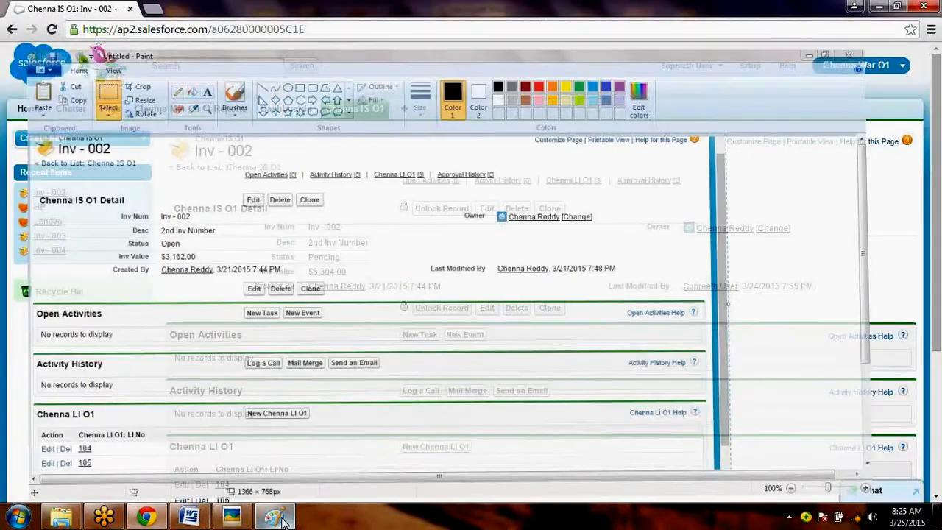
pyautogui.moveTo(276, 258); pyautogui.dragTo(342, 265)
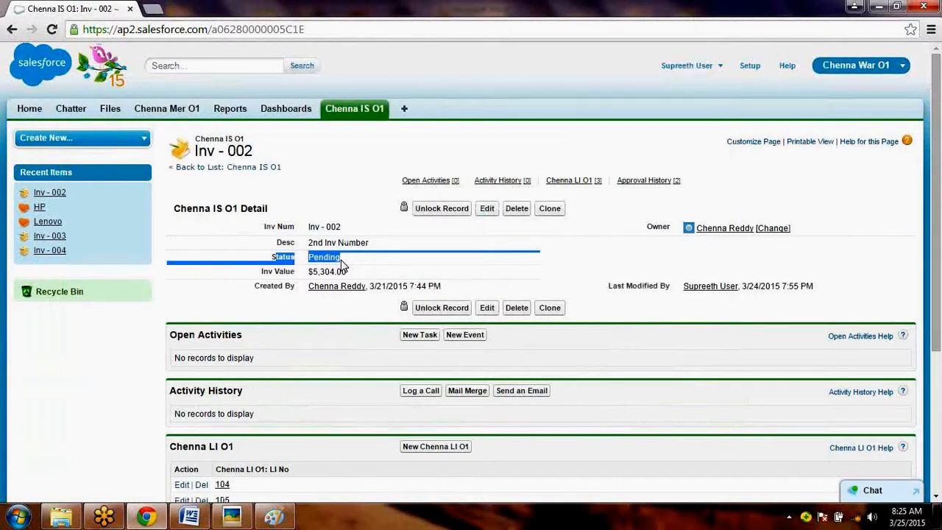
pyautogui.click(480, 278)
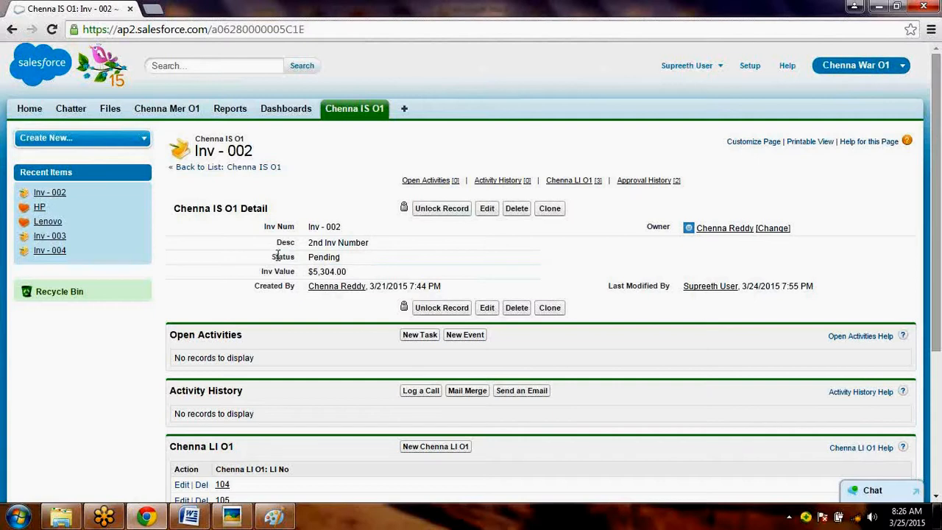
pyautogui.moveTo(271, 256); pyautogui.dragTo(341, 257)
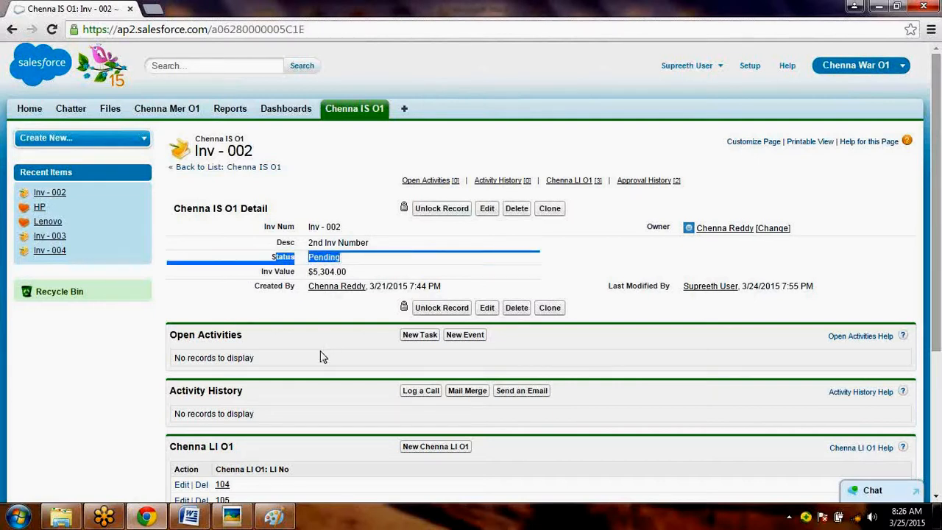
pyautogui.click(388, 265)
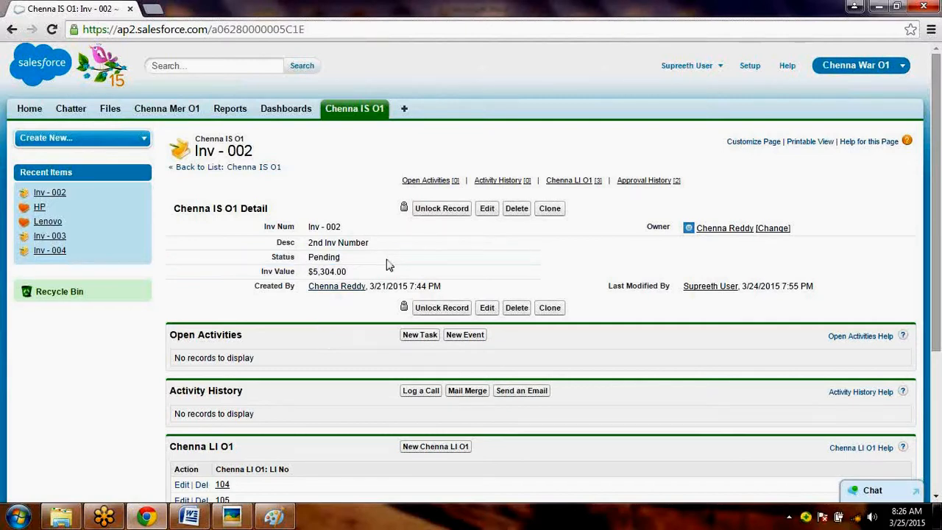
# - Switch to Paint, paste the capture of the submitted Inv - 002 record, and place it beside the first capture
pyautogui.hotkey('alt', 'Tab')
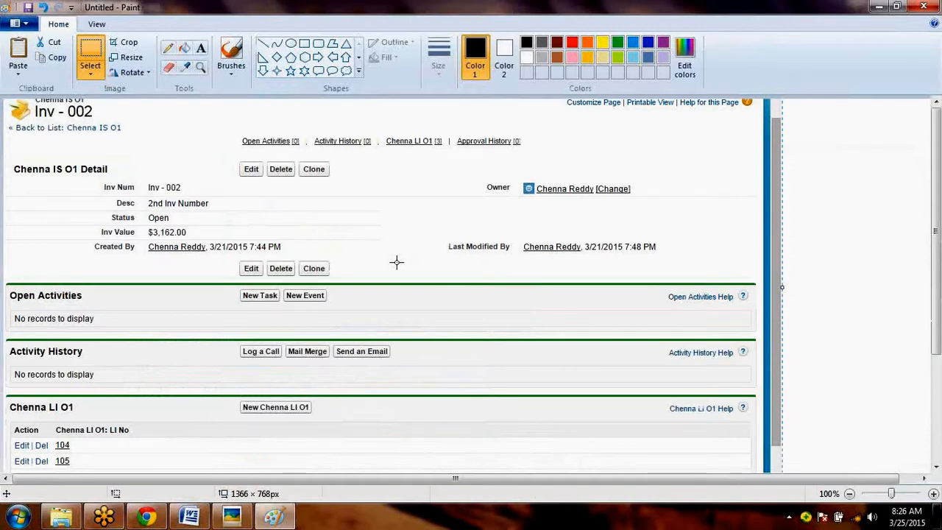
pyautogui.hotkey('alt', 'Tab')
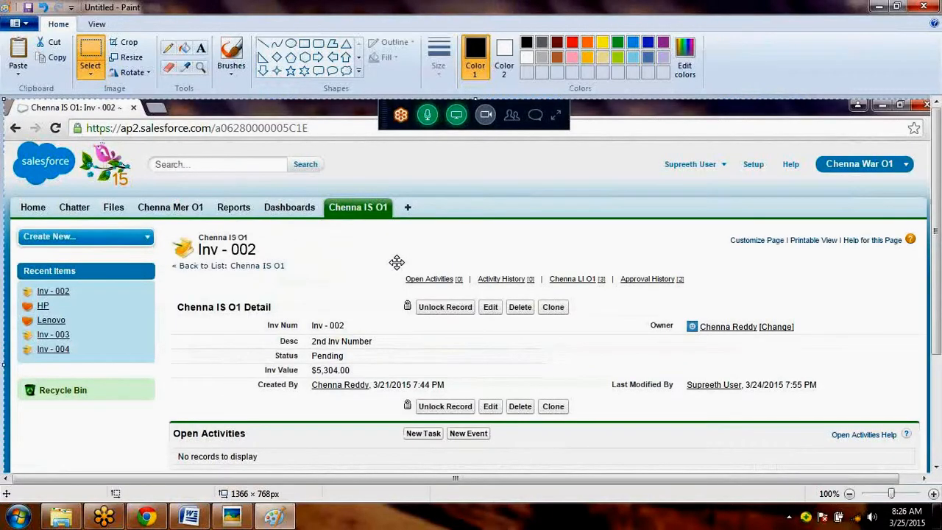
pyautogui.moveTo(330, 234)
pyautogui.mouseDown()
pyautogui.moveTo(539, 190)
pyautogui.moveTo(546, 153)
pyautogui.mouseUp()
# - Switch back to Chrome, log out of Salesforce, and log in as the approver by entering the account password
pyautogui.hotkey('alt', 'Tab')
pyautogui.click(696, 66)
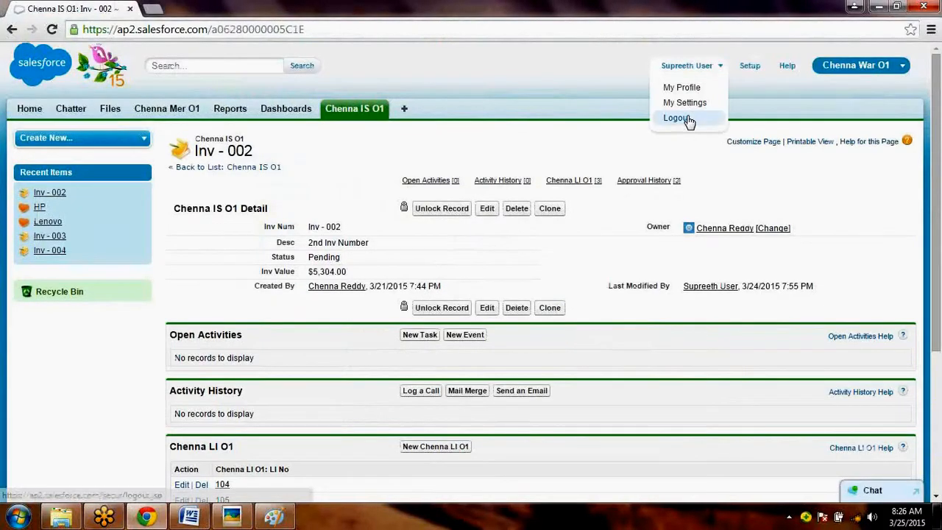
pyautogui.click(689, 120)
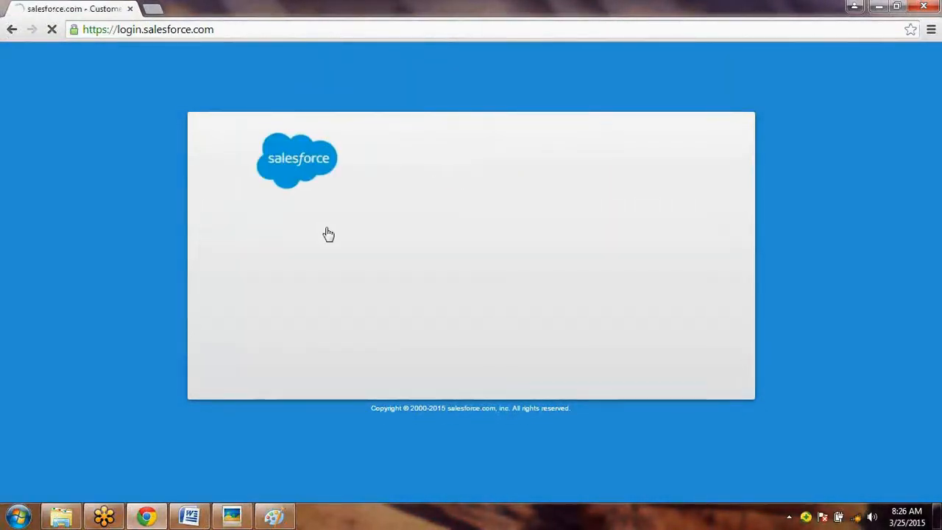
pyautogui.write('••••••••')
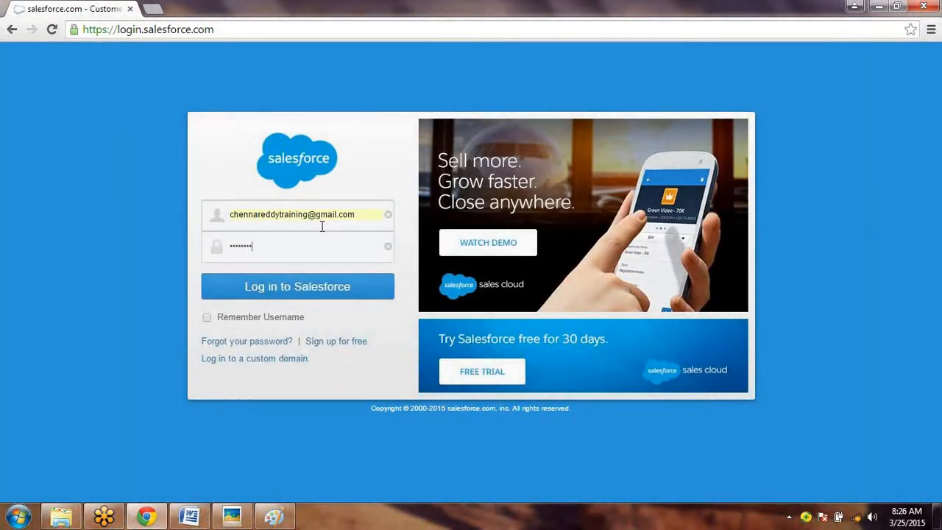
pyautogui.press('Return')
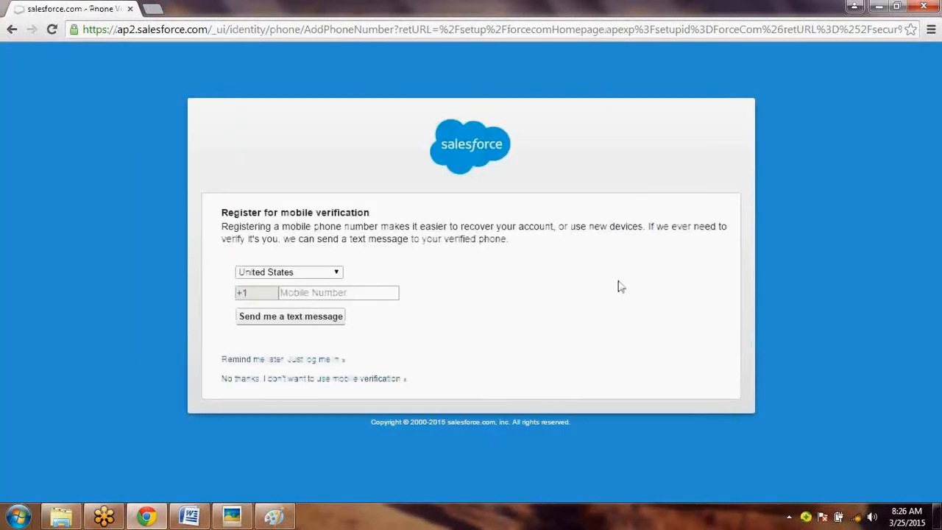
pyautogui.click(340, 359)
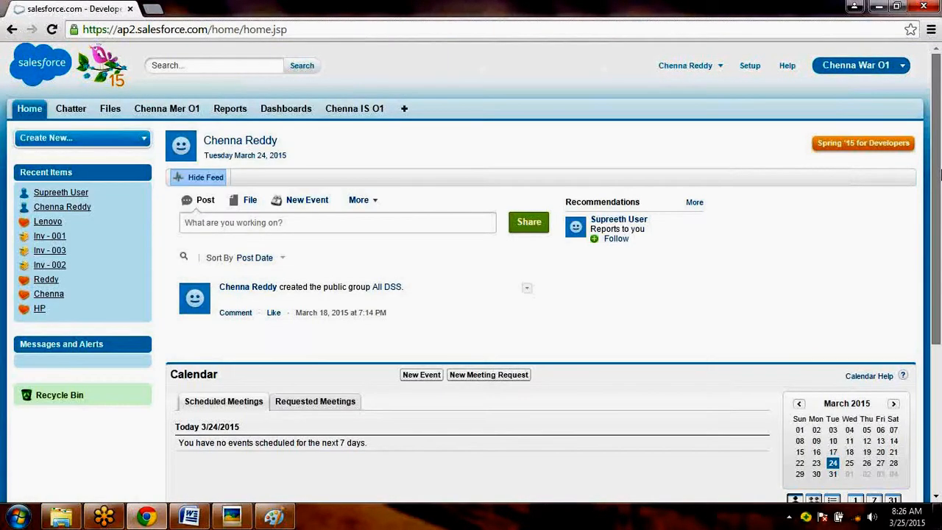
# - Open Inv - 002 as the approver and review its Approval History and Status field
pyautogui.scroll(-3, 939, 172)
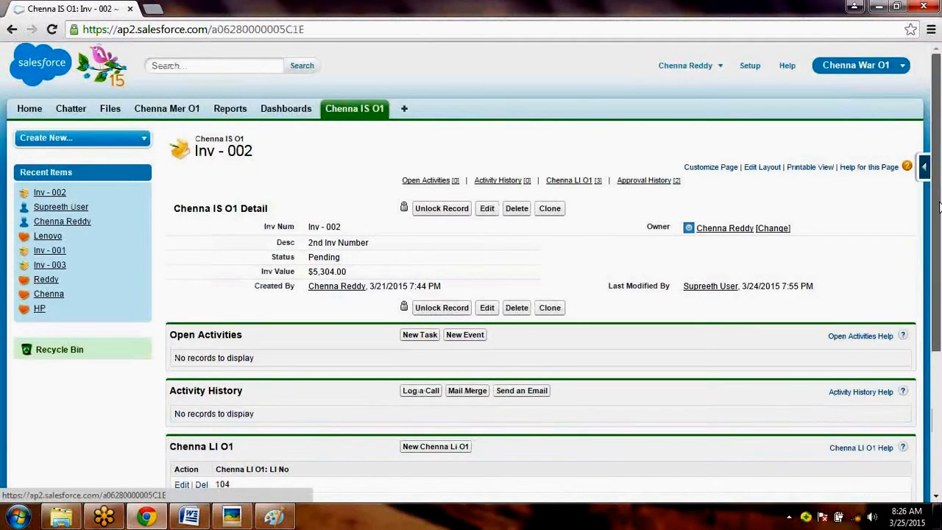
pyautogui.scroll(-1, 939, 208)
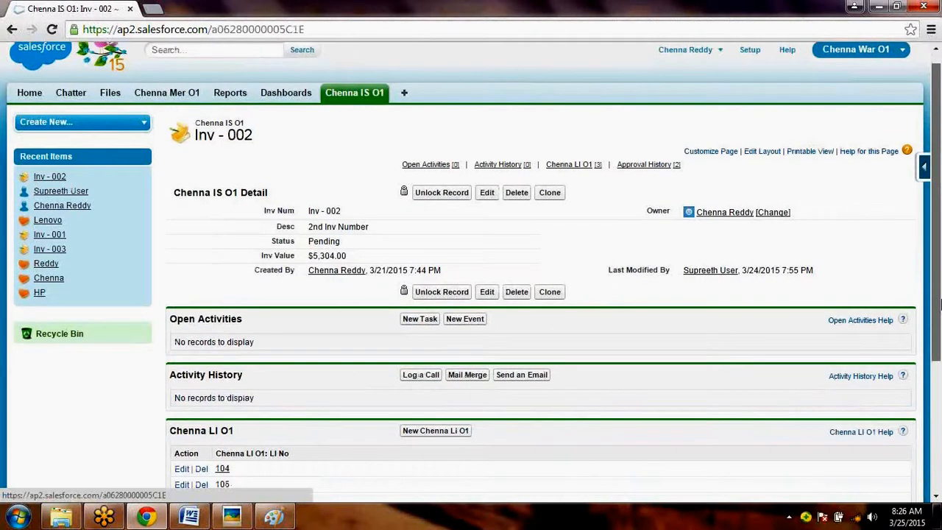
pyautogui.scroll(-3, 939, 305)
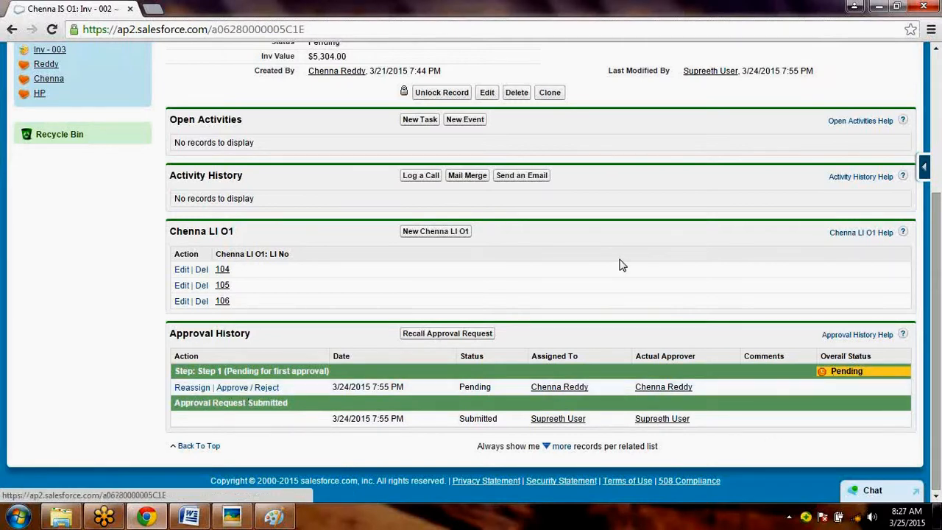
pyautogui.scroll(3, 710, 280)
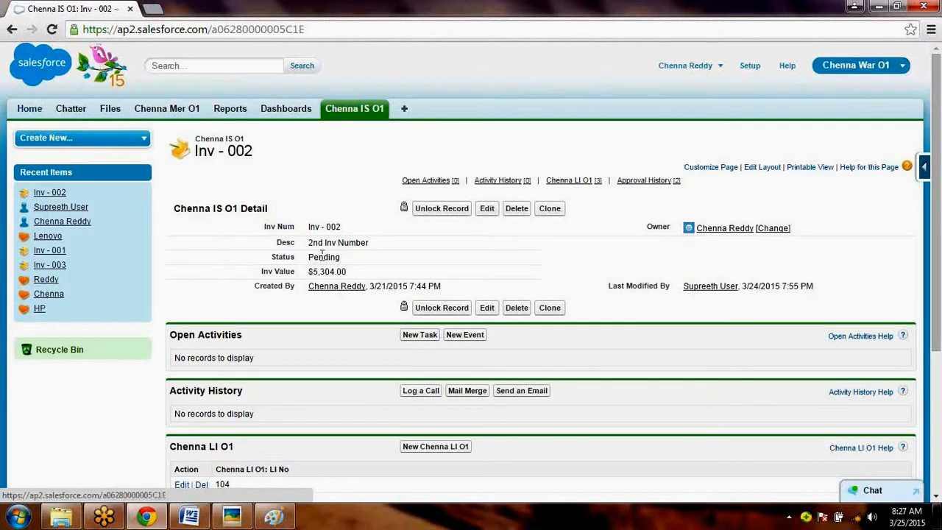
pyautogui.moveTo(339, 259); pyautogui.dragTo(284, 255)
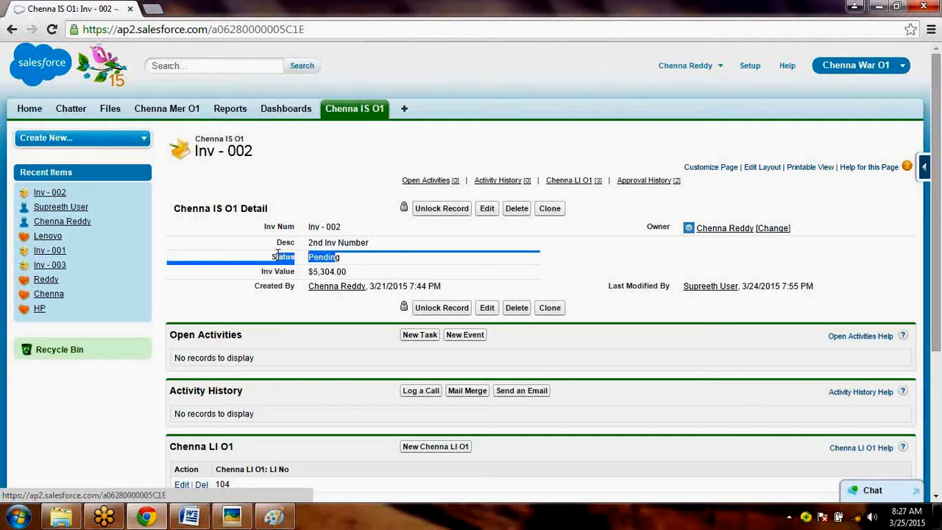
pyautogui.click(324, 269)
pyautogui.moveTo(359, 261); pyautogui.dragTo(273, 254)
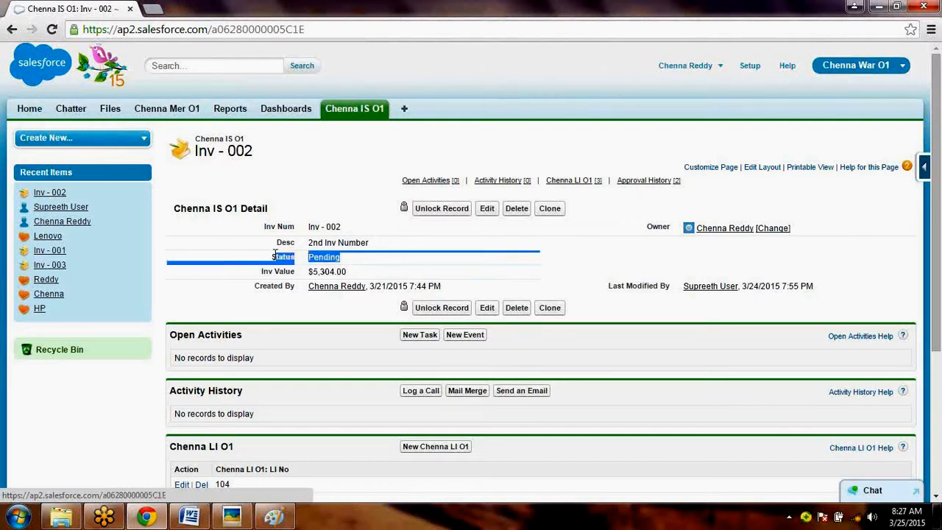
# - Open the Approve / Reject request for Inv - 002 from Items to Approve on the home page
pyautogui.click(29, 112)
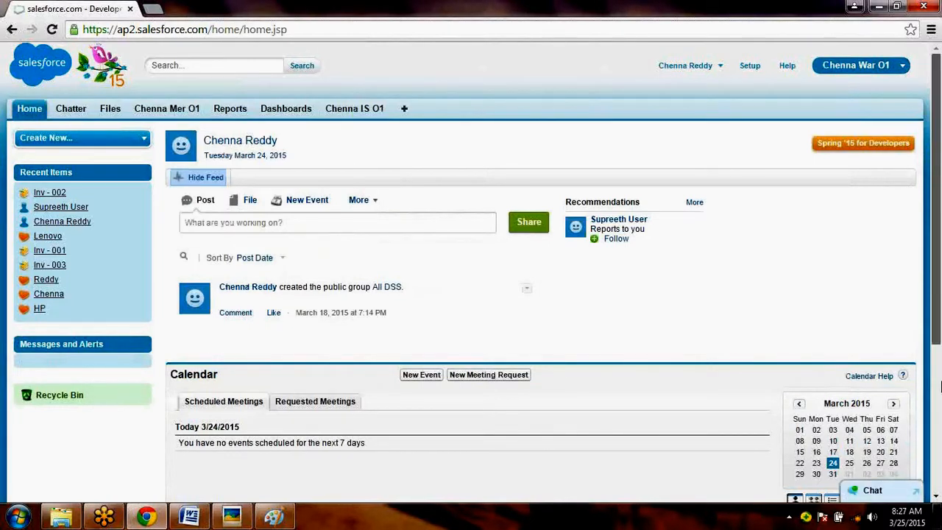
pyautogui.moveTo(941, 381); pyautogui.dragTo(941, 515)
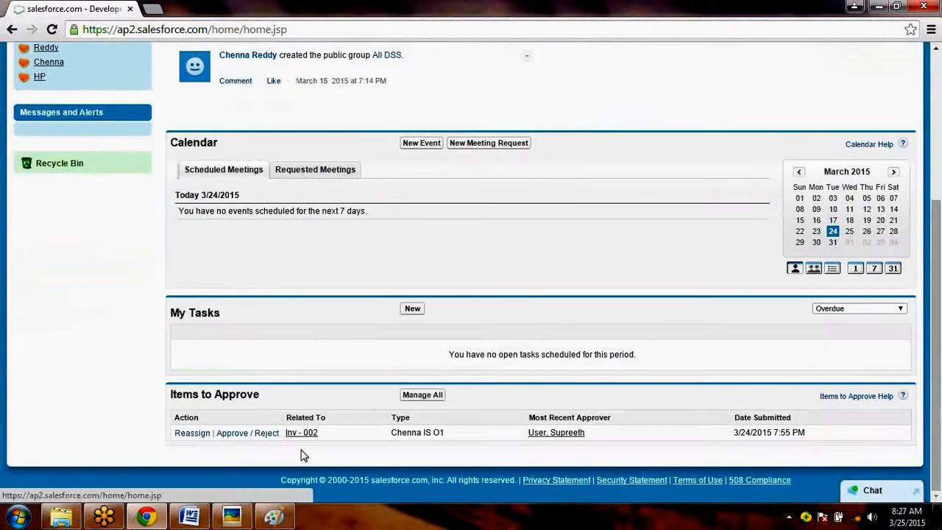
pyautogui.click(235, 437)
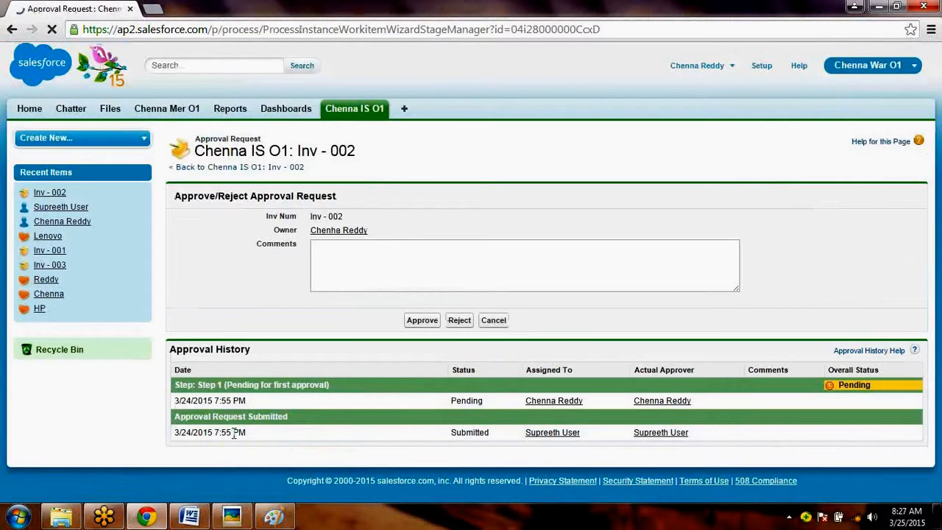
# - Enter the comment "I am good with Inv Value.. Pls Continue" and approve the Inv - 002 request
pyautogui.click(650, 270)
pyautogui.write('la m')
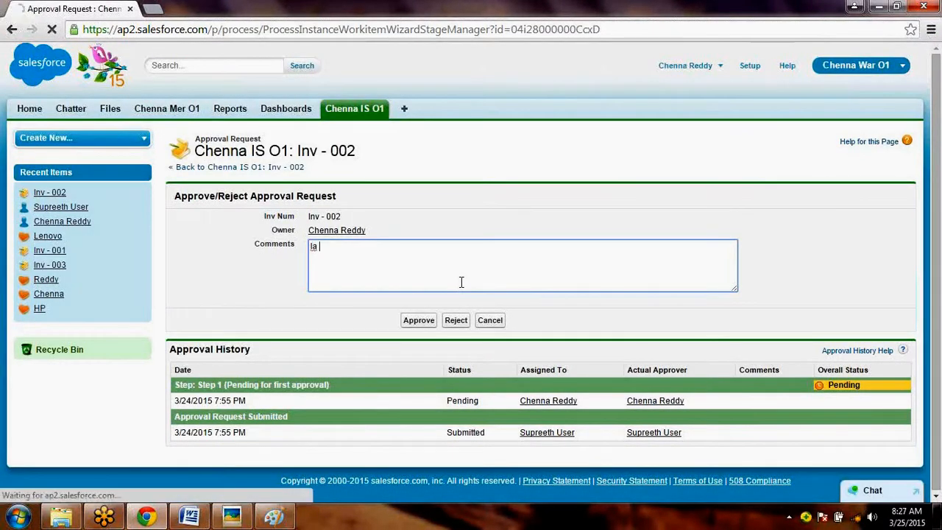
pyautogui.press('BackSpace')
pyautogui.press('BackSpace')
pyautogui.press('BackSpace')
pyautogui.press('BackSpace')
pyautogui.write('I')
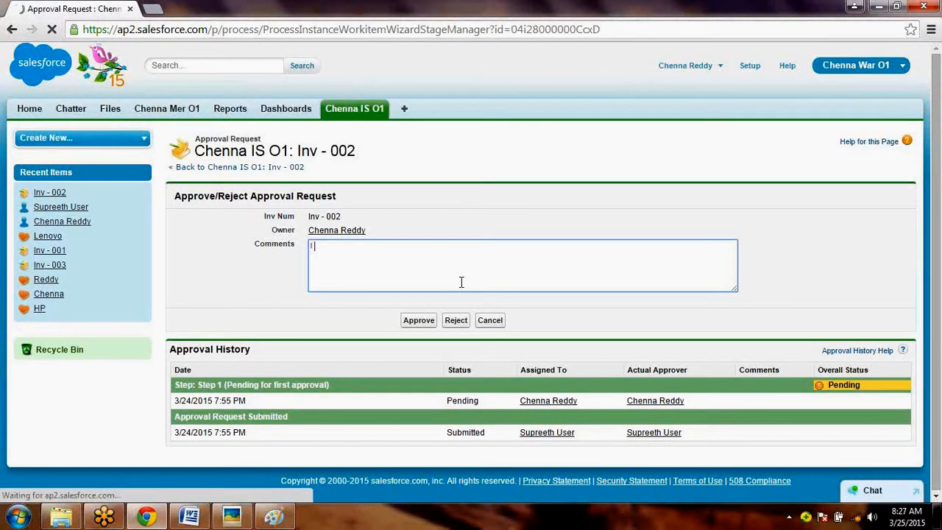
pyautogui.write(' am good with In')
pyautogui.press('BackSpace')
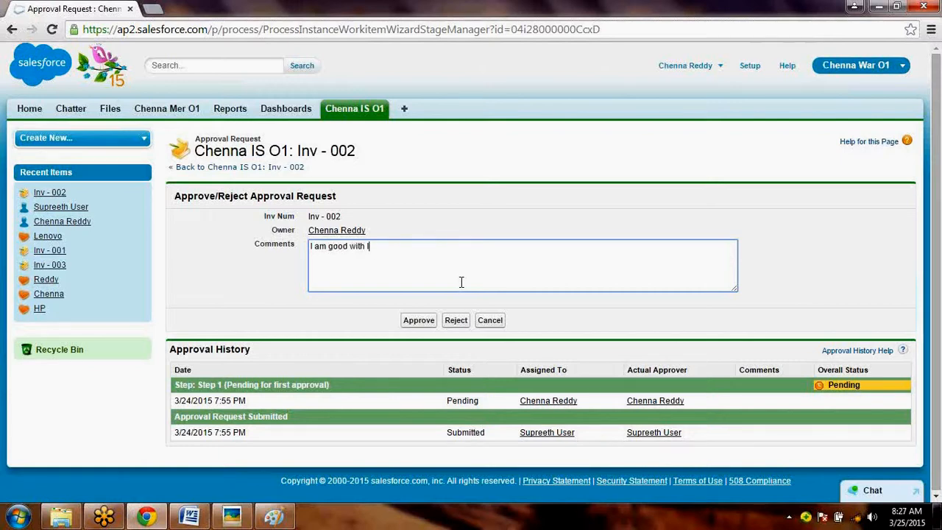
pyautogui.write('nv Value.. Pls Continue')
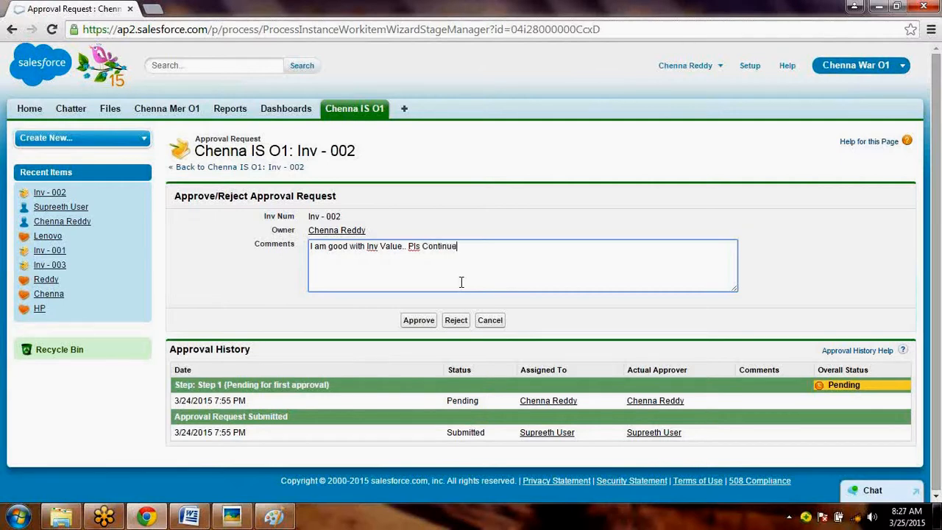
pyautogui.click(417, 324)
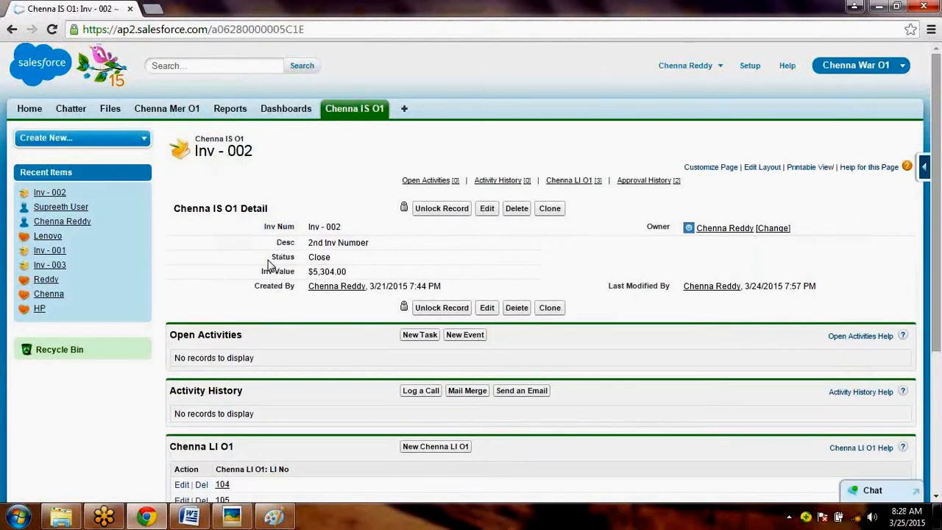
# - Highlight the approved Inv - 002 record's Status, then paste its capture into Paint beside the other two captures
pyautogui.moveTo(273, 257); pyautogui.dragTo(342, 261)
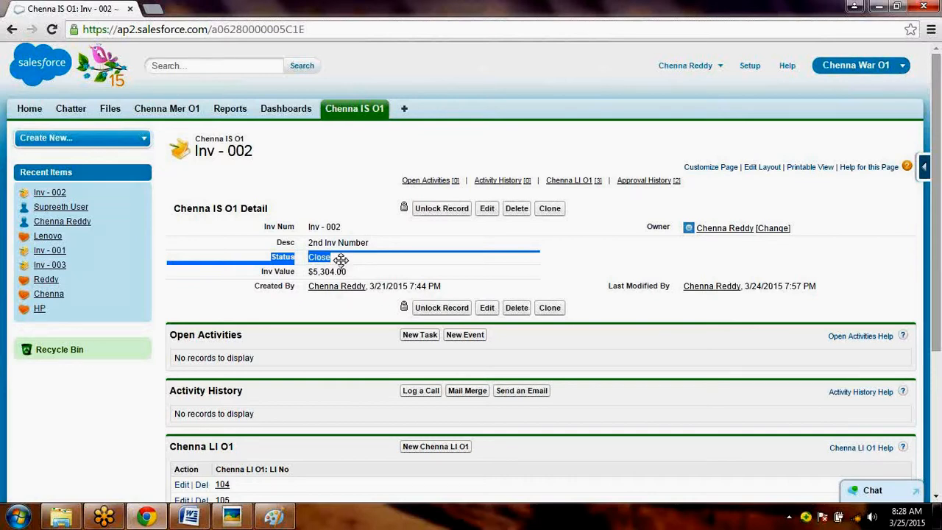
pyautogui.hotkey('alt', 'Tab')
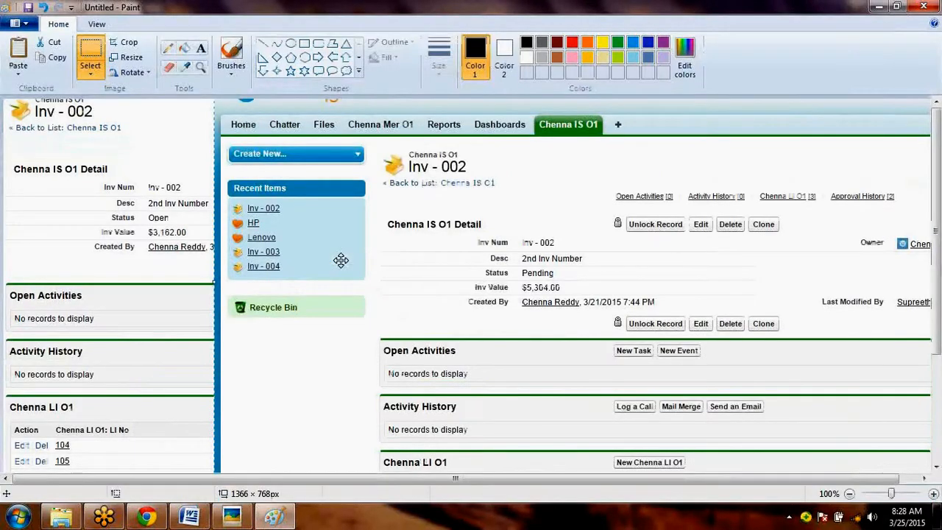
pyautogui.hotkey('ctrl', 'v')
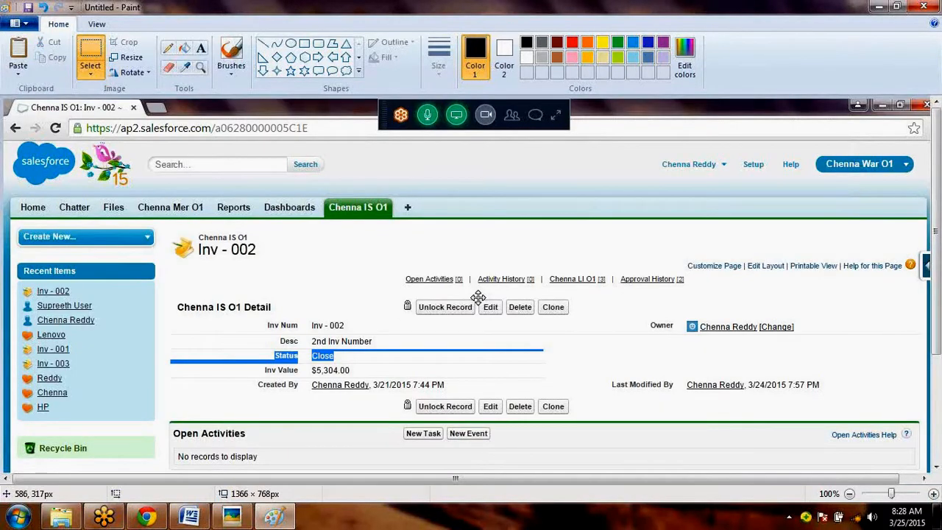
pyautogui.moveTo(478, 297)
pyautogui.mouseDown()
pyautogui.moveTo(781, 252)
pyautogui.moveTo(761, 262)
pyautogui.mouseUp()
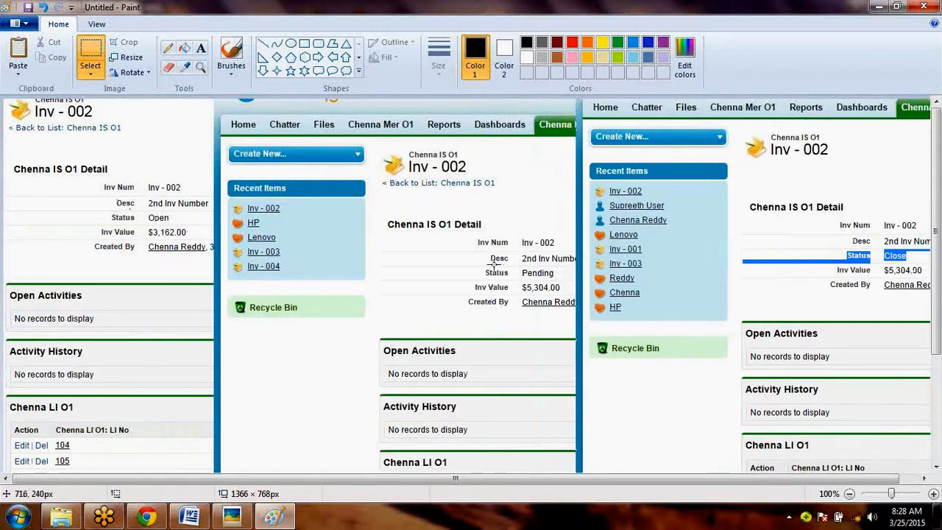
# - Compare the Status field across the three Inv - 002 captures by marking it in each one
pyautogui.moveTo(478, 265); pyautogui.dragTo(562, 280)
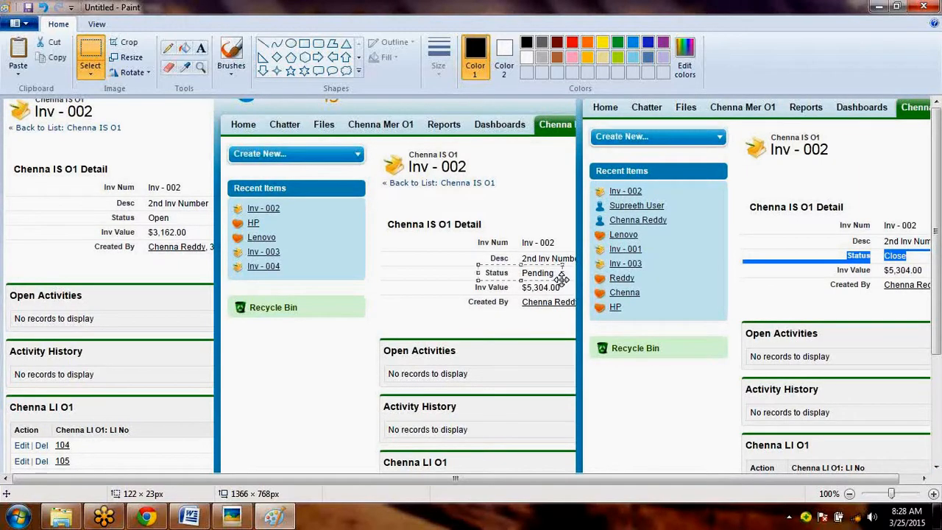
pyautogui.click(686, 283)
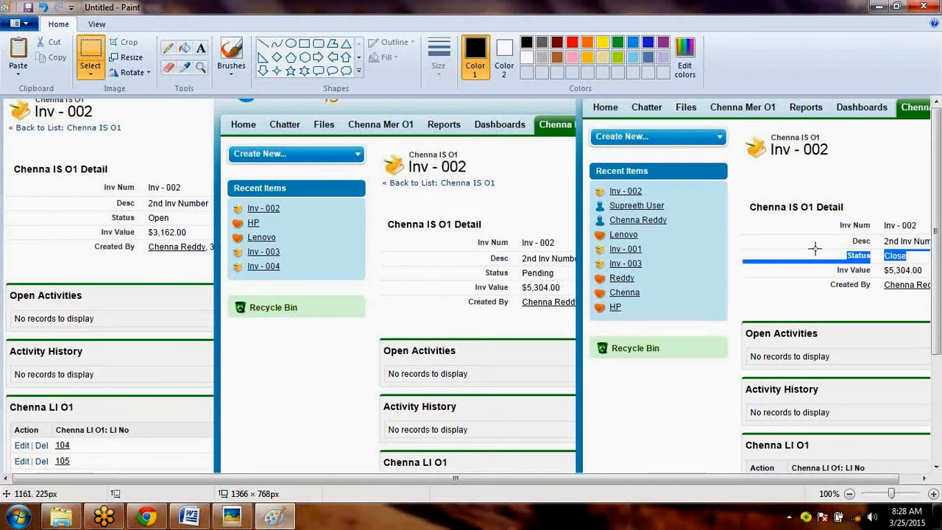
pyautogui.moveTo(824, 247); pyautogui.dragTo(915, 265)
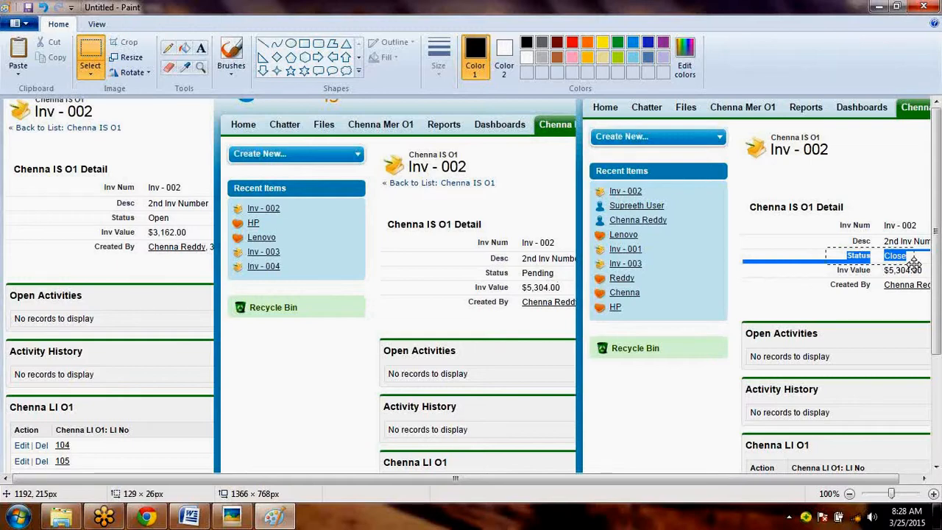
pyautogui.moveTo(100, 200); pyautogui.dragTo(178, 222)
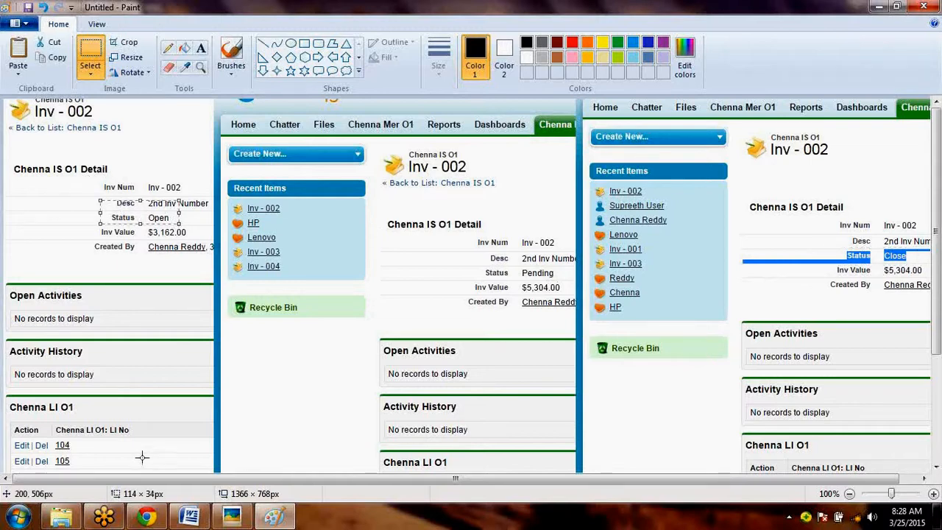
# - Switch to Chrome, return to the Chenna IS O1 home page and log out of the approver's Salesforce account
pyautogui.click(151, 516)
pyautogui.click(361, 110)
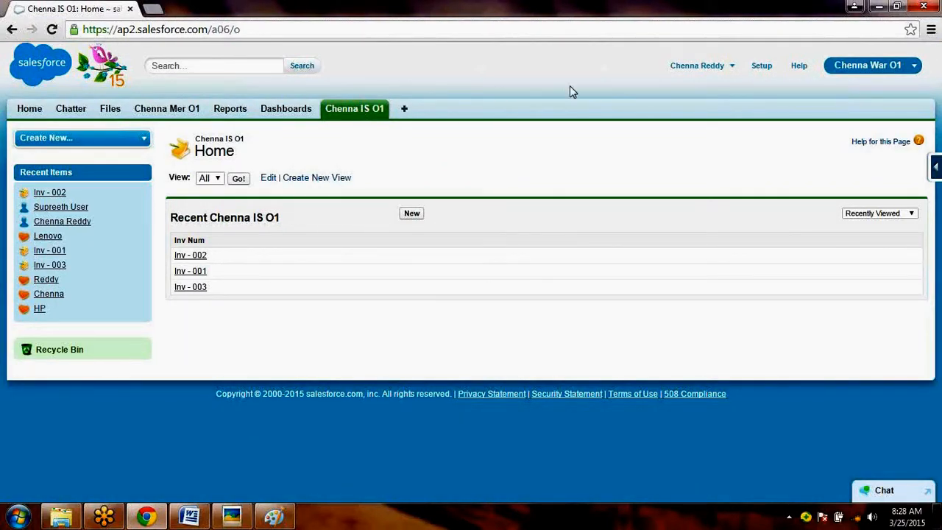
pyautogui.moveTo(694, 70)
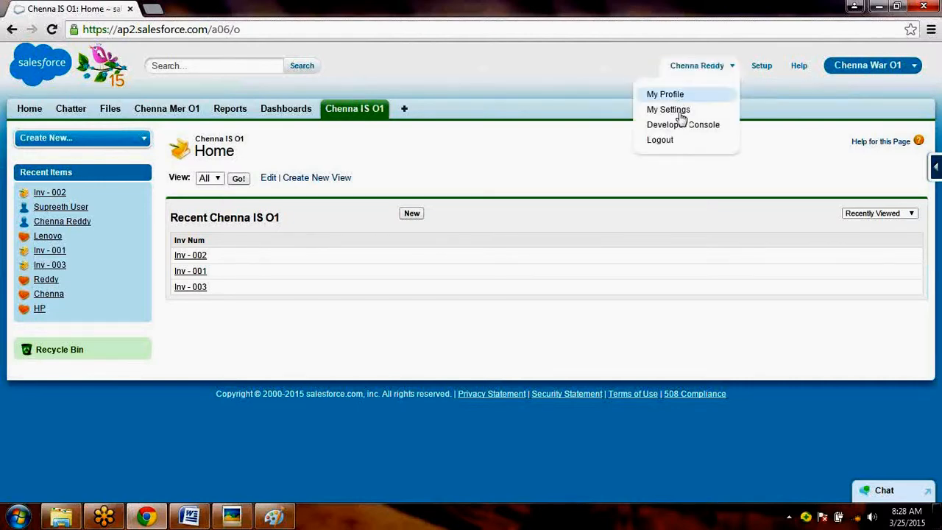
pyautogui.click(666, 145)
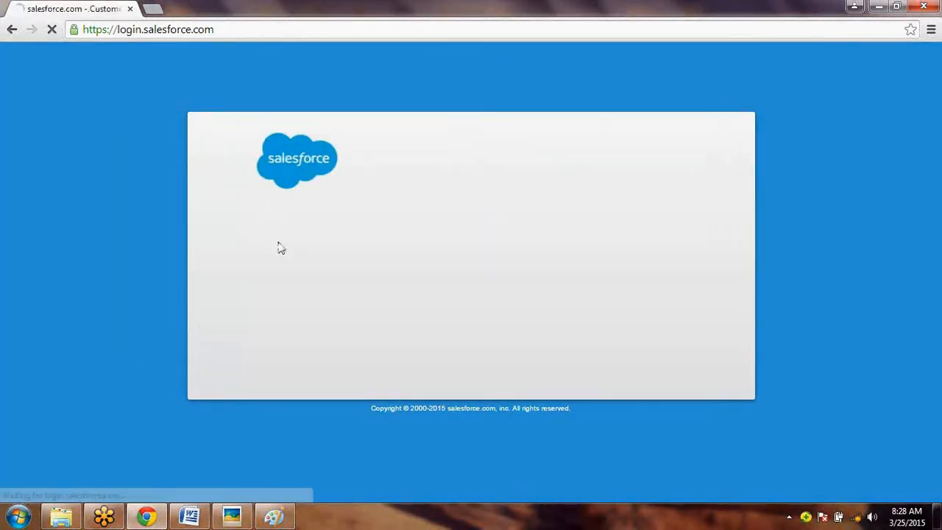
# - Try to log in to Salesforce as the submitting user with the account password, declining to save it
pyautogui.click(307, 247)
pyautogui.write('••••••••')
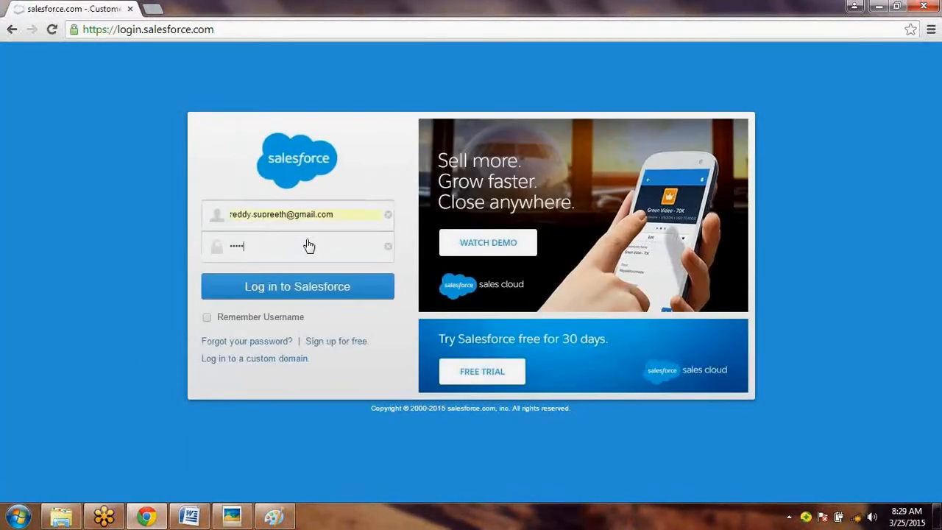
pyautogui.press('Return')
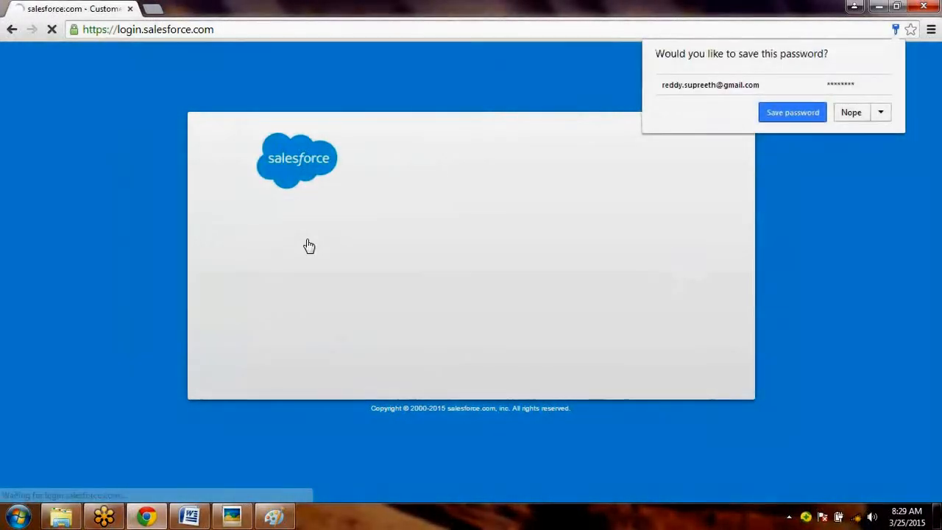
pyautogui.click(852, 113)
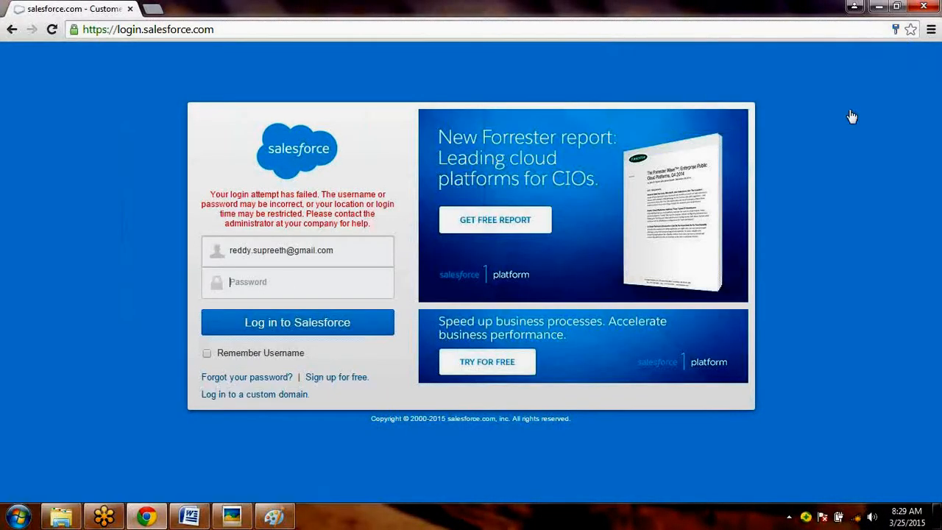
# - Re-enter the submitting user's account password, log in and skip the mobile verification registration
pyautogui.click(287, 285)
pyautogui.write('••••••••••')
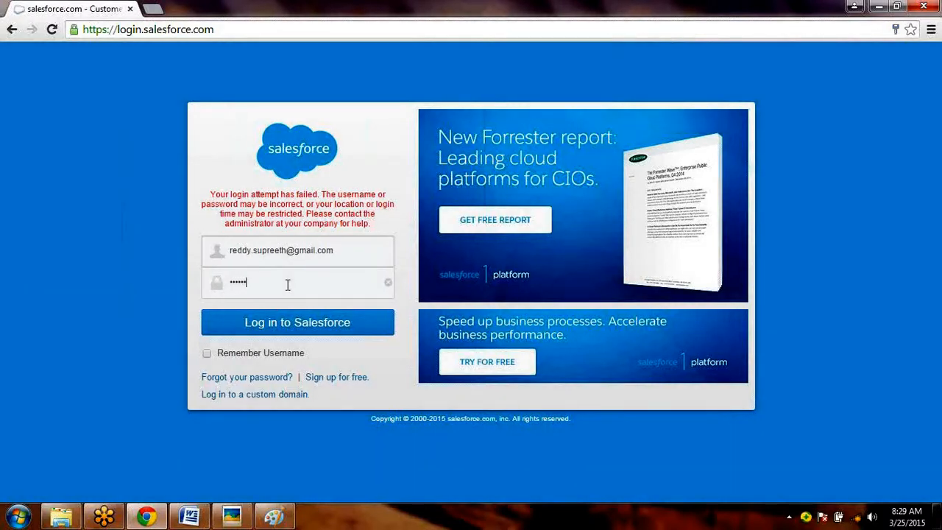
pyautogui.press('Return')
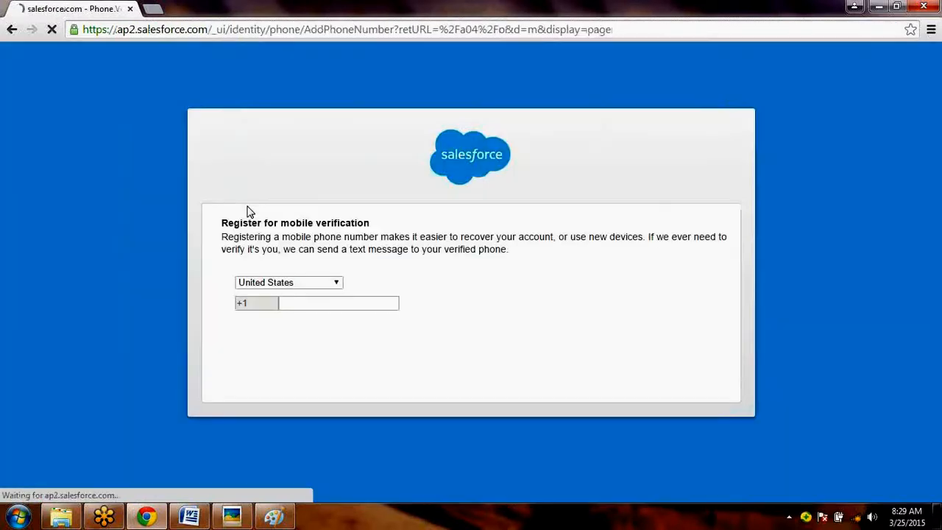
pyautogui.click(258, 359)
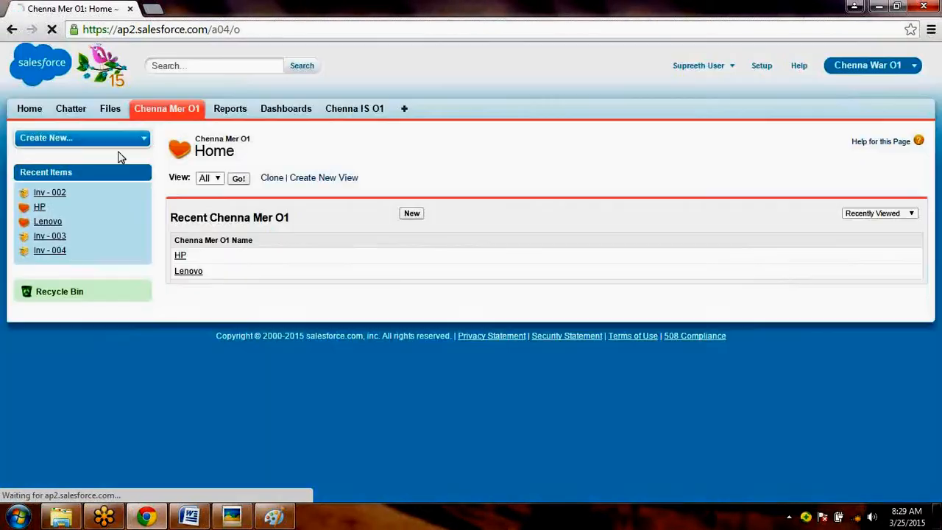
# - Check Items to Approve on the home page, then open Inv - 002 and review its Approval History
pyautogui.click(32, 111)
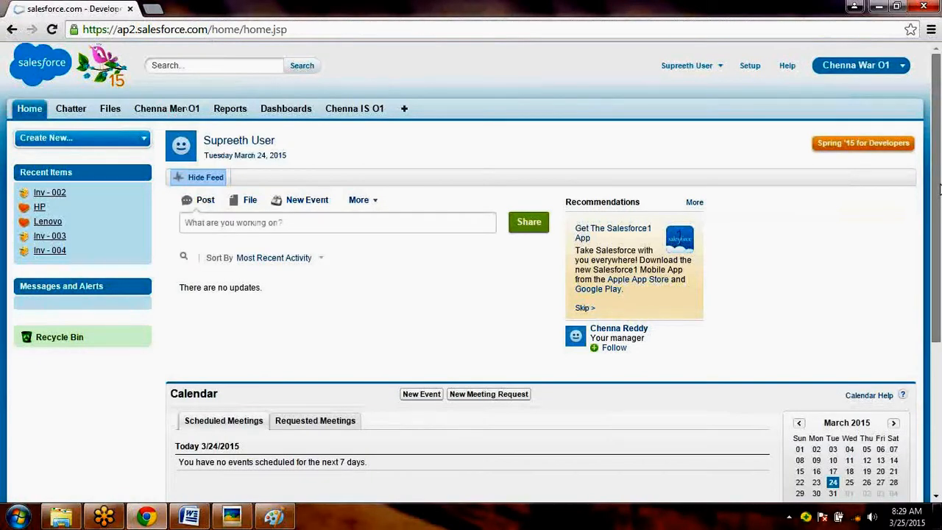
pyautogui.scroll(-4, 934, 203)
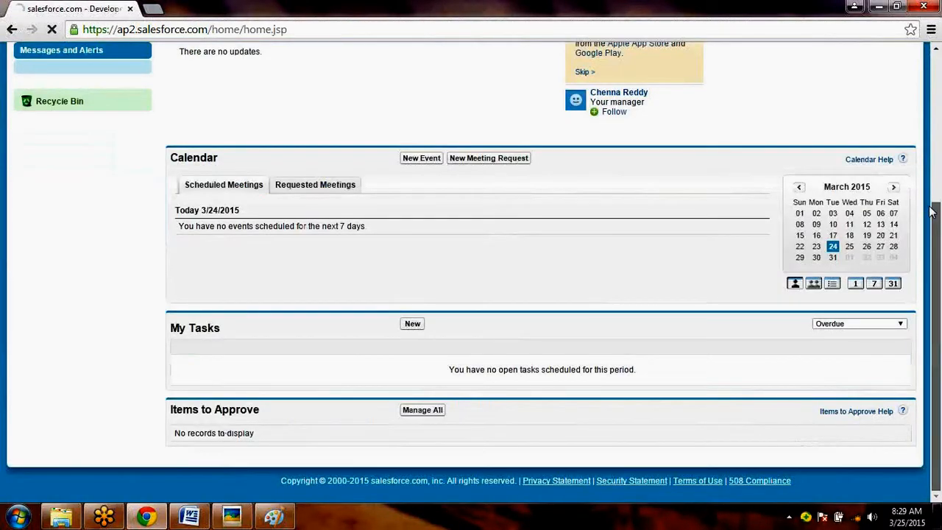
pyautogui.scroll(4, 933, 212)
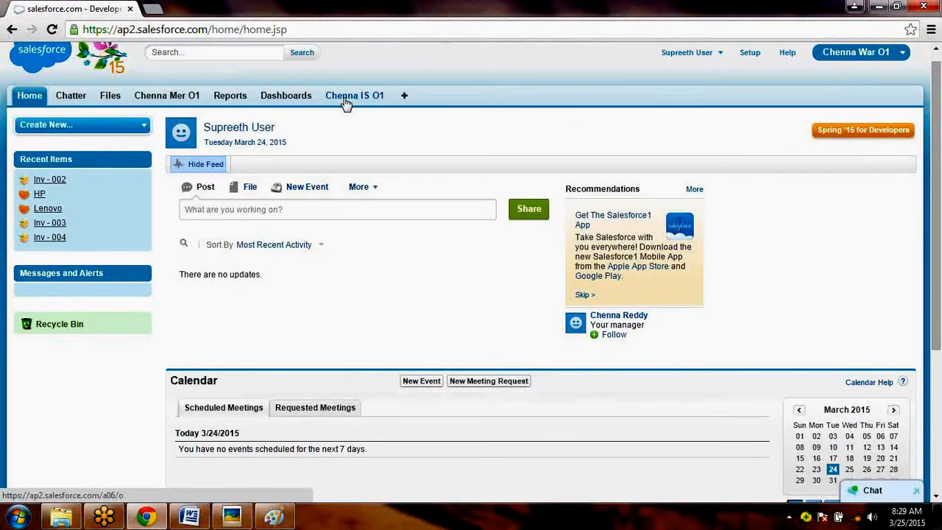
pyautogui.click(346, 98)
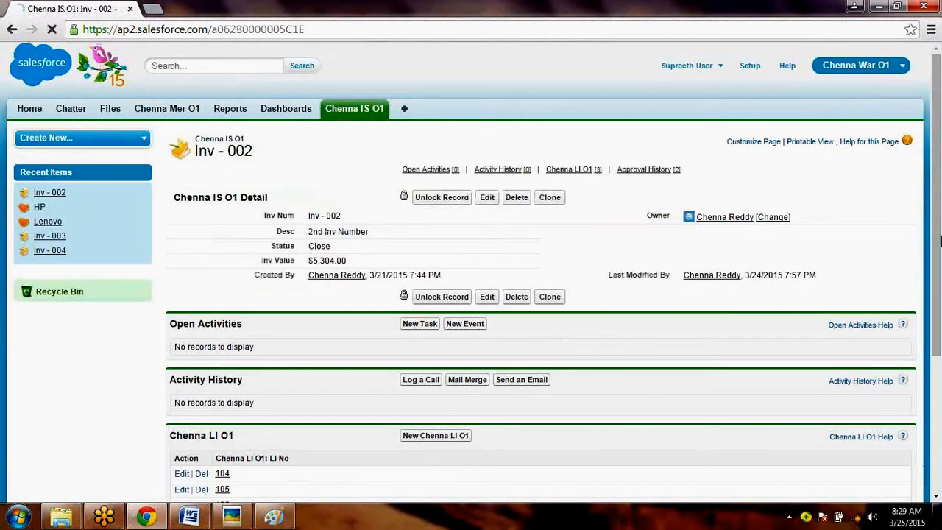
pyautogui.scroll(-3, 939, 240)
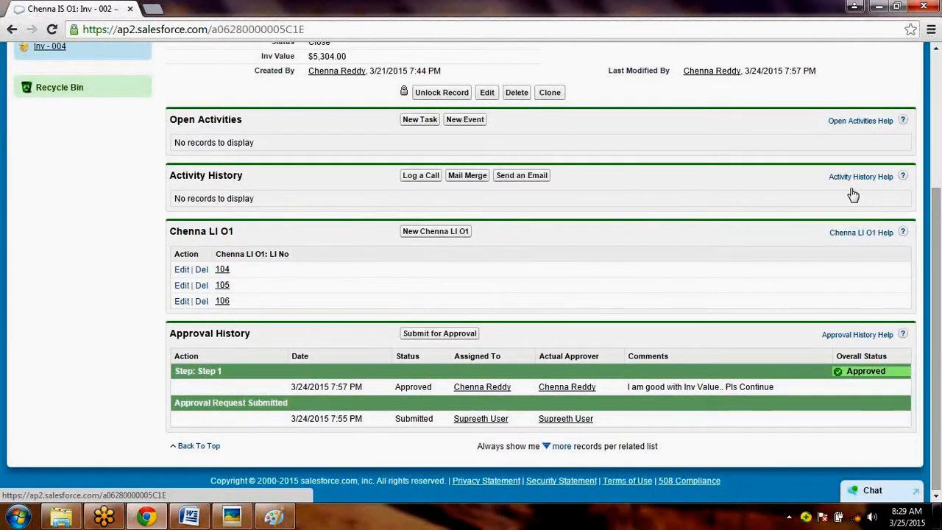
pyautogui.click(939, 169)
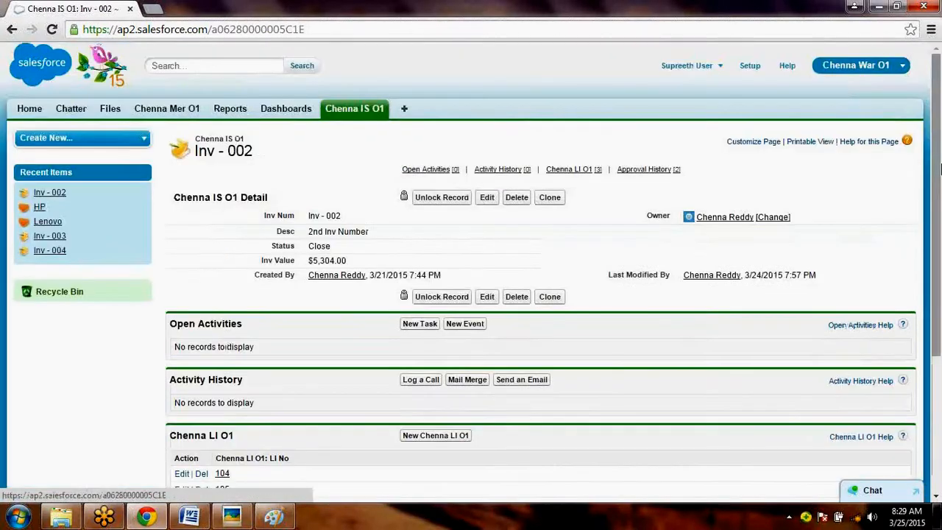
# - Open the Inv - 001 record from the All view of Chenna IS O1
pyautogui.click(376, 110)
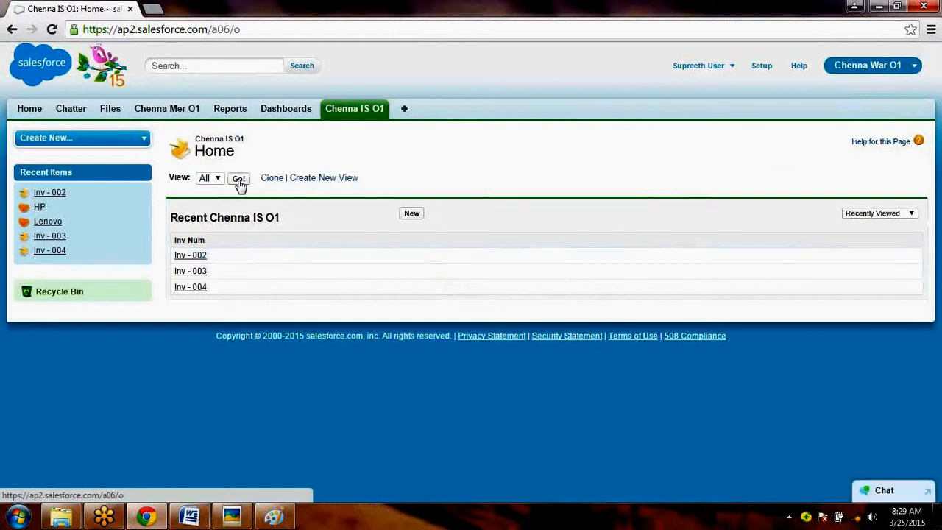
pyautogui.click(239, 181)
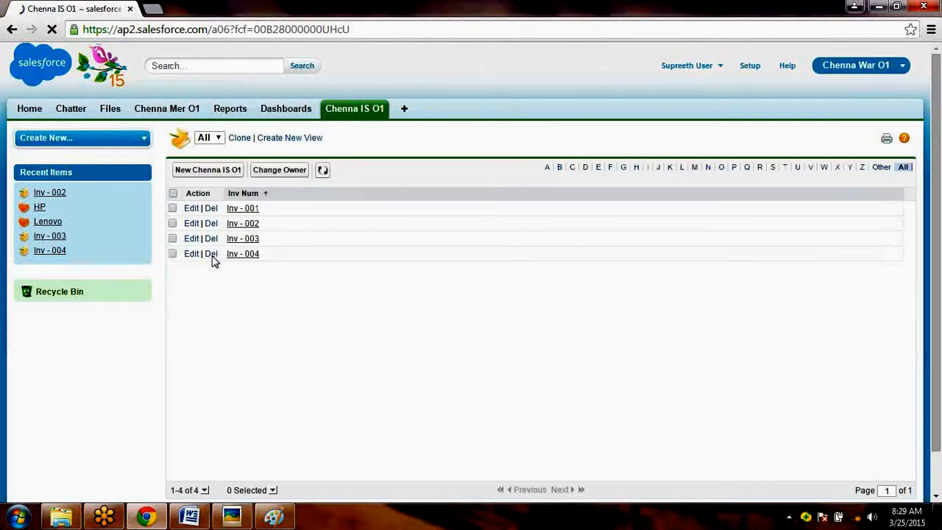
pyautogui.click(237, 209)
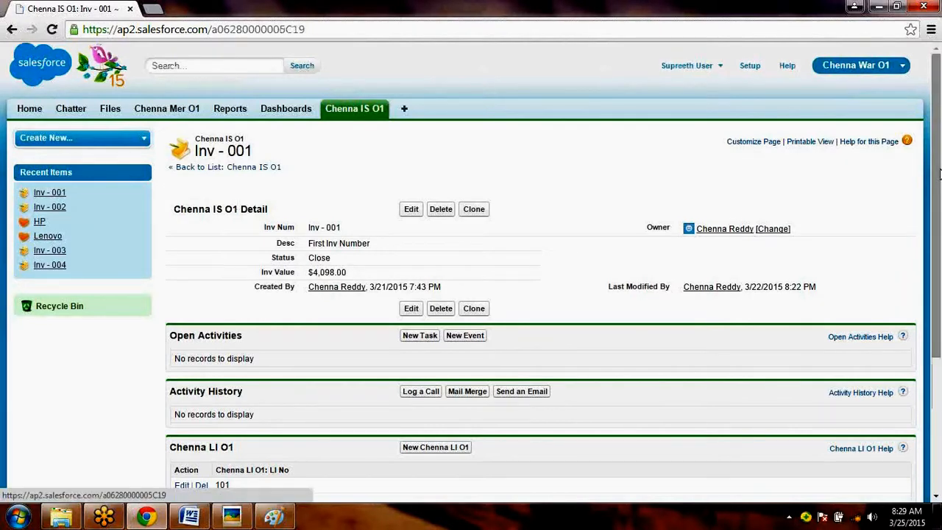
# - Edit line item 101 of Inv - 001, setting its Unit Price to 150, and save it
pyautogui.scroll(-1, 939, 254)
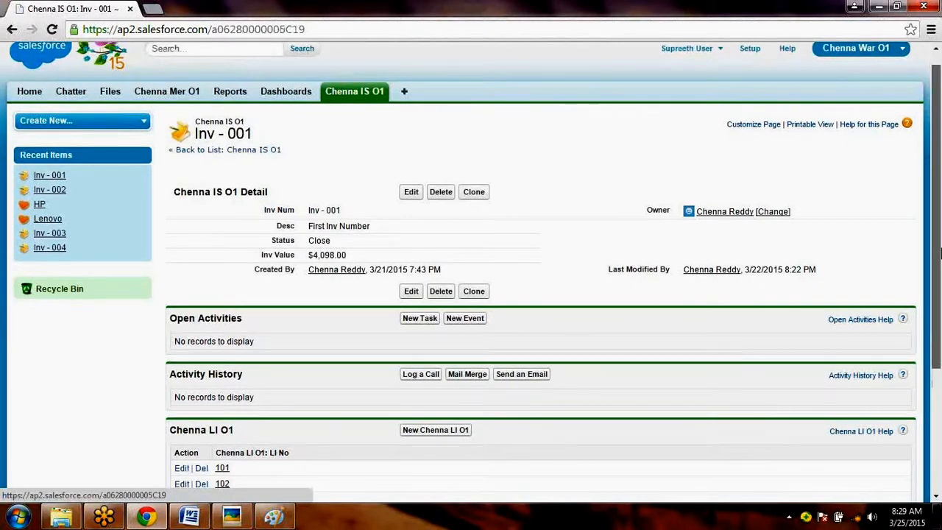
pyautogui.scroll(-2, 939, 254)
pyautogui.click(182, 328)
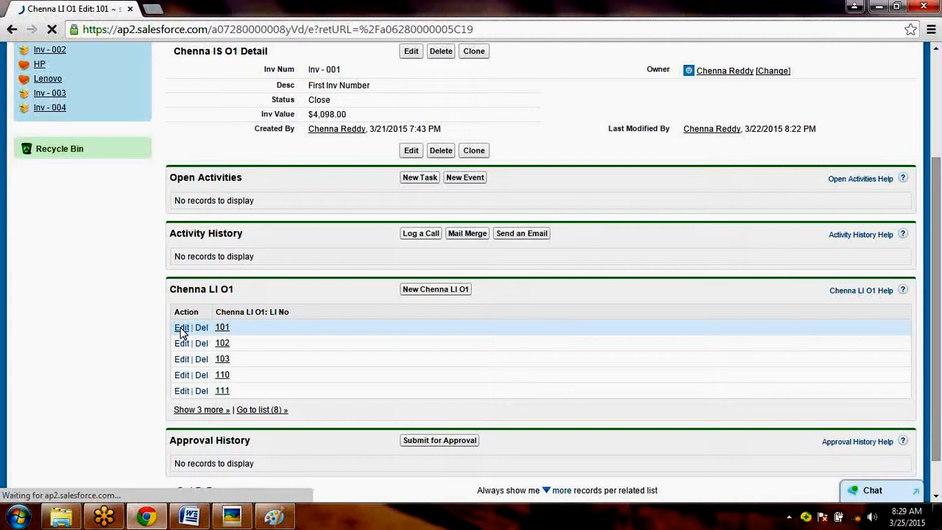
pyautogui.moveTo(345, 250); pyautogui.dragTo(267, 252)
pyautogui.write('1500')
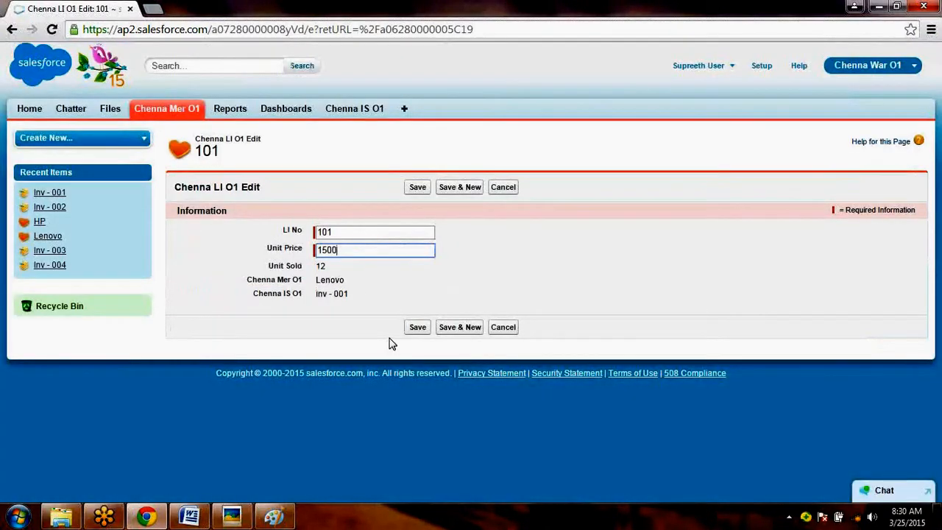
pyautogui.press('BackSpace')
pyautogui.click(419, 329)
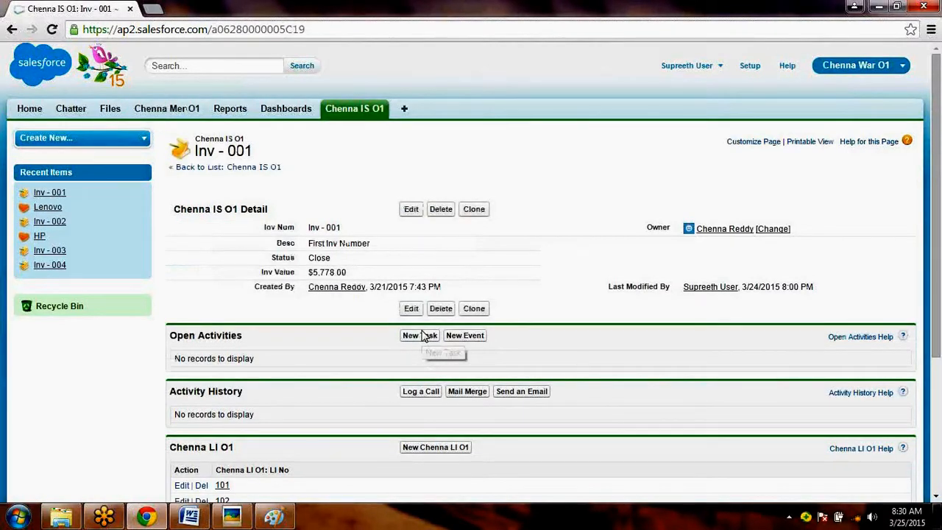
# - Highlight the Inv Value of Inv - 001 and submit the record for approval
pyautogui.moveTo(358, 277); pyautogui.dragTo(262, 272)
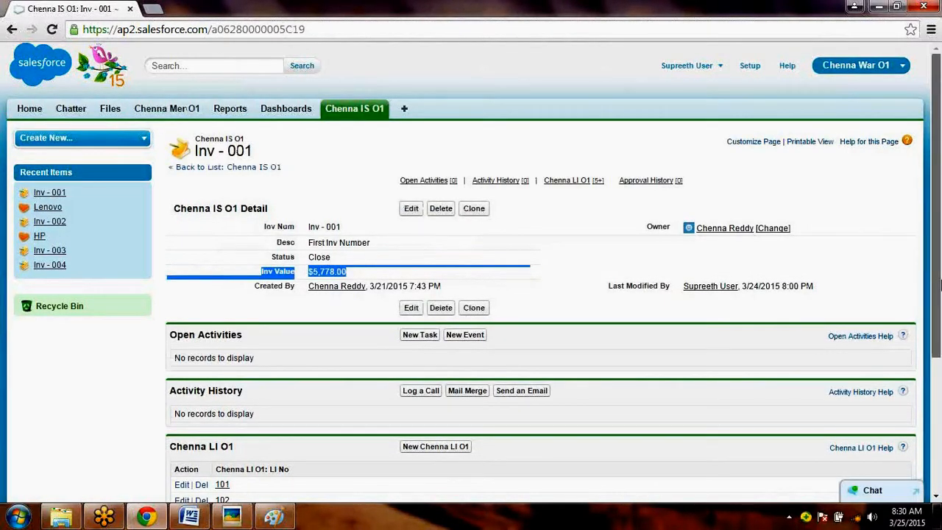
pyautogui.moveTo(941, 286); pyautogui.dragTo(429, 406)
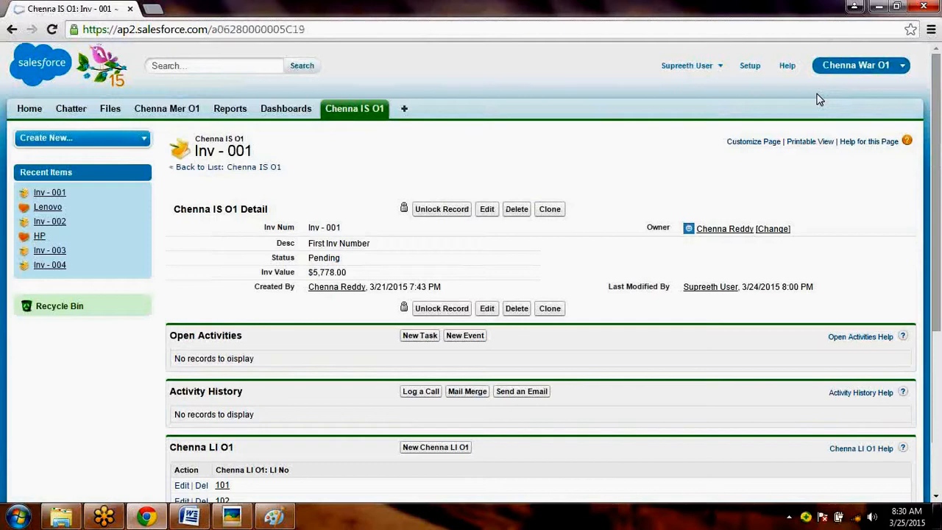
# - Log out, log back in with the approver's username and account password, and skip the mobile verification registration
pyautogui.click(688, 65)
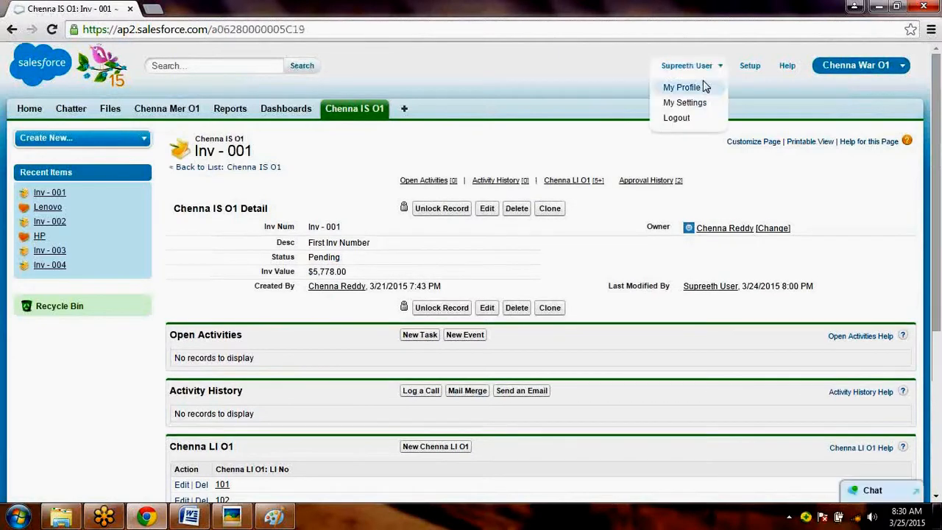
pyautogui.click(692, 126)
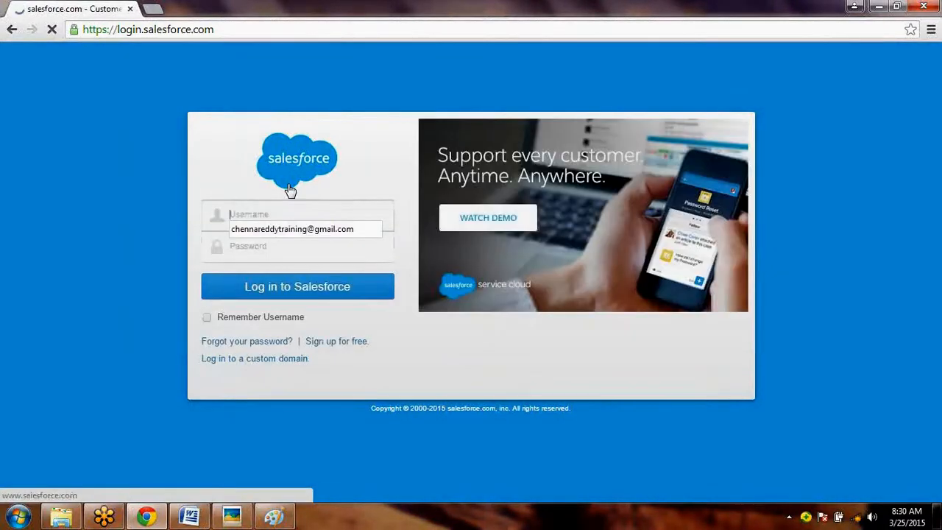
pyautogui.press('Return')
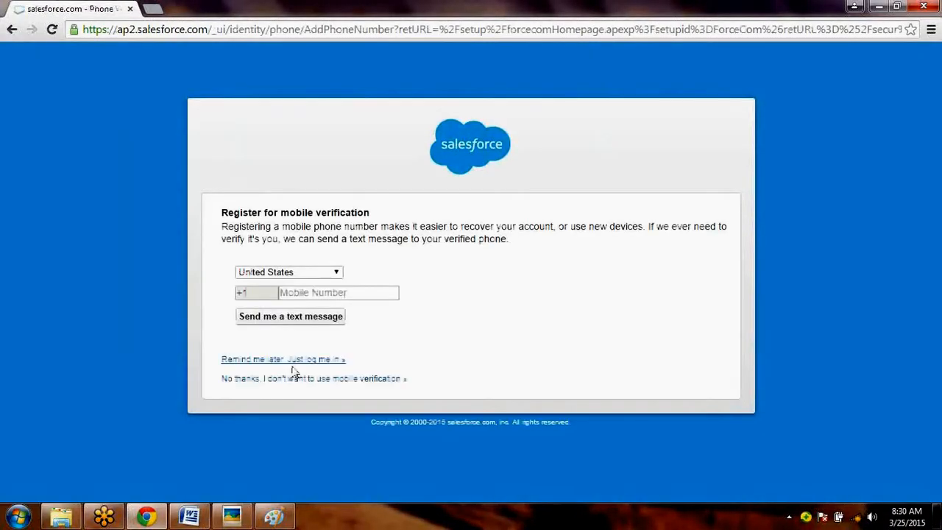
pyautogui.click(291, 361)
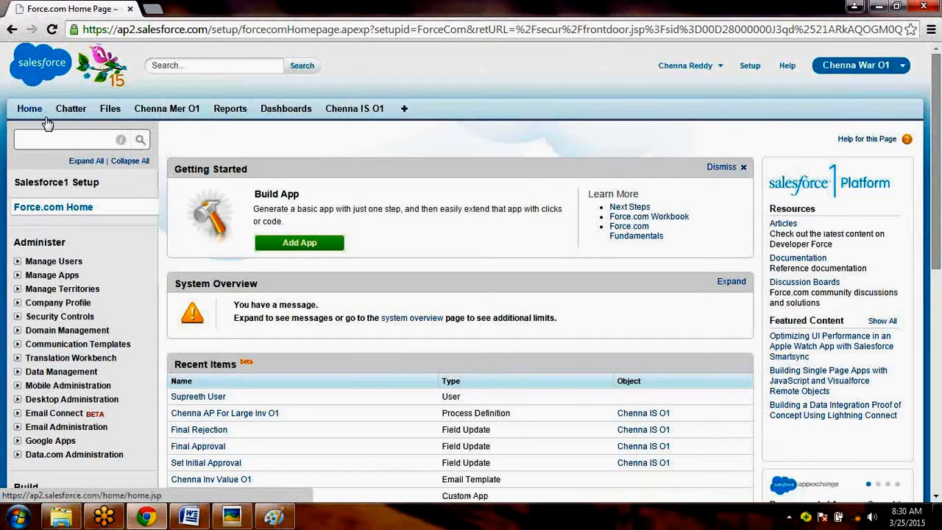
# - View the Inv - 001 approval request from the home page, then examine the Inv - 001 record's details
pyautogui.click(45, 120)
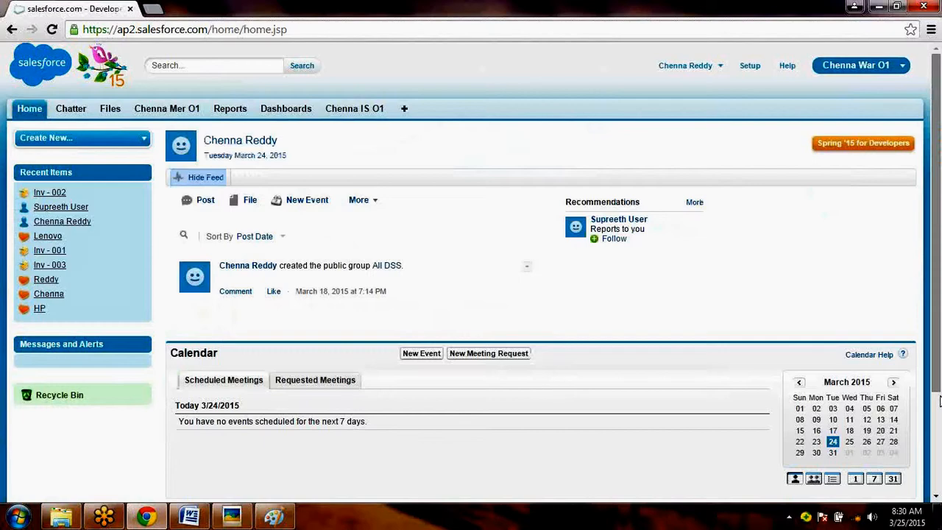
pyautogui.click(939, 400)
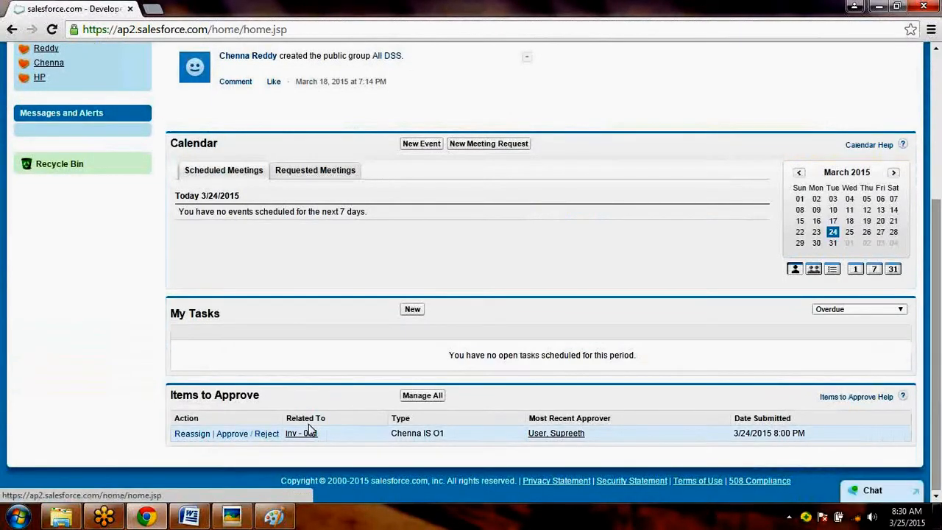
pyautogui.click(249, 434)
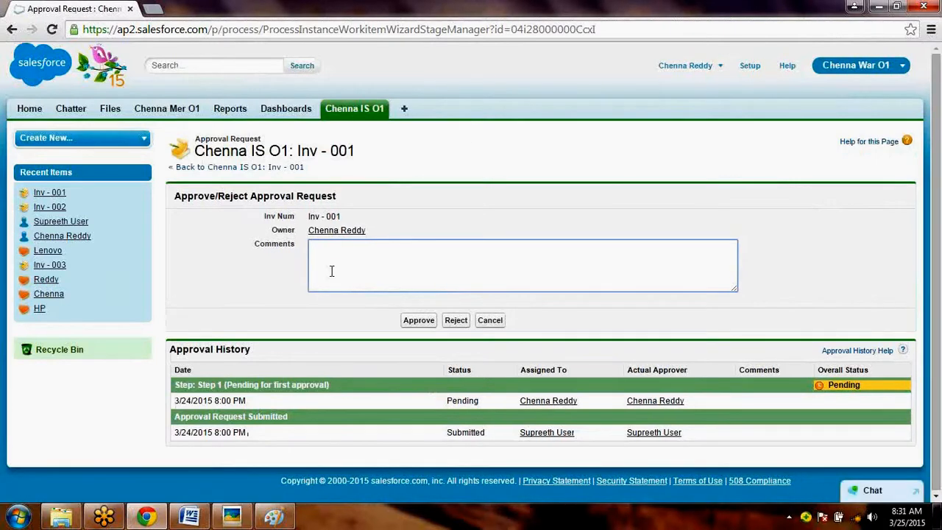
pyautogui.click(358, 119)
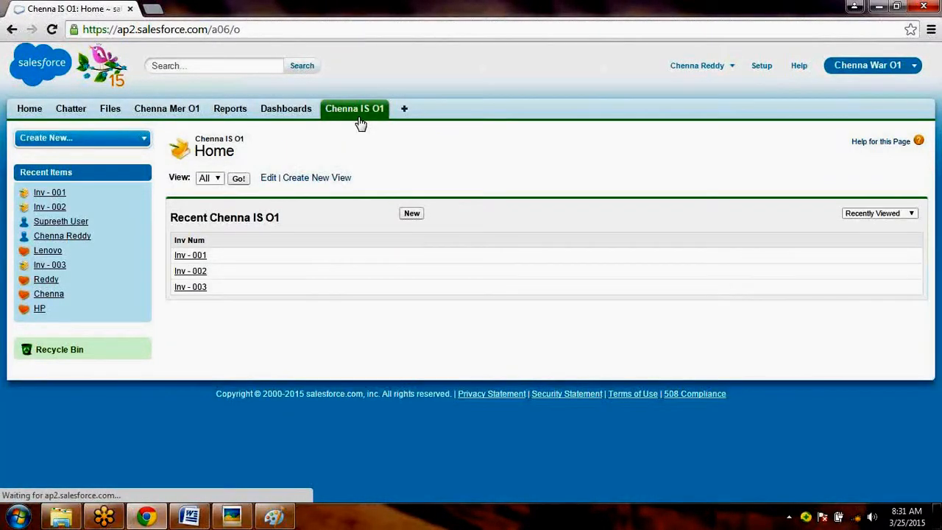
pyautogui.click(181, 258)
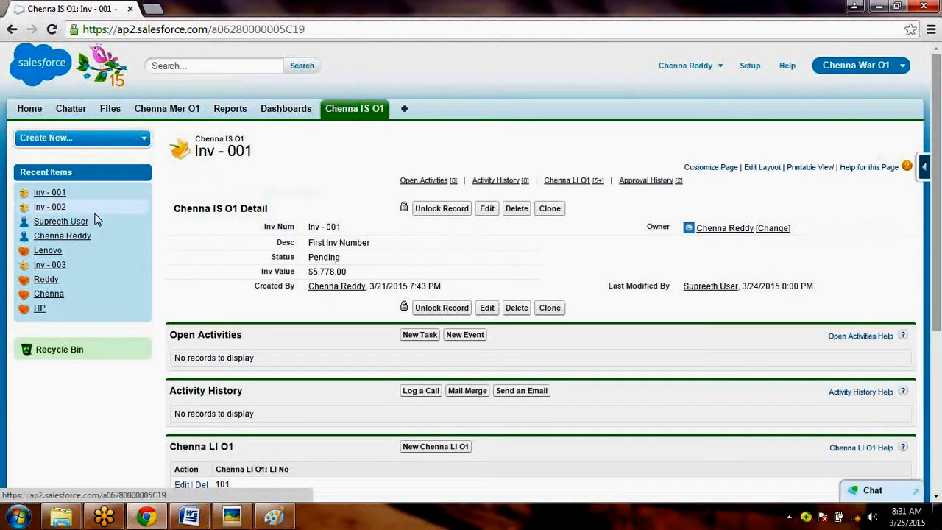
# - Open the Approve / Reject request for Inv - 001 from Items to Approve on the home page
pyautogui.click(30, 109)
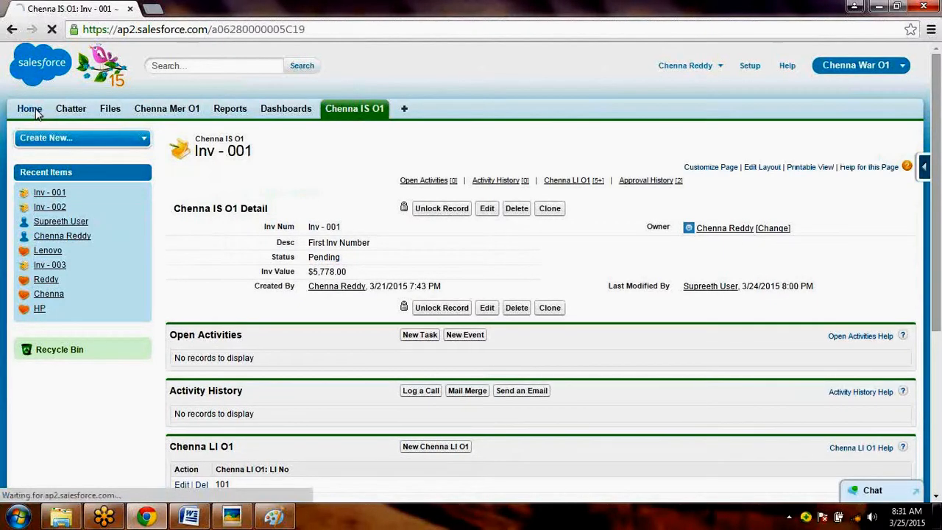
pyautogui.scroll(-3, 269, 441)
pyautogui.click(250, 434)
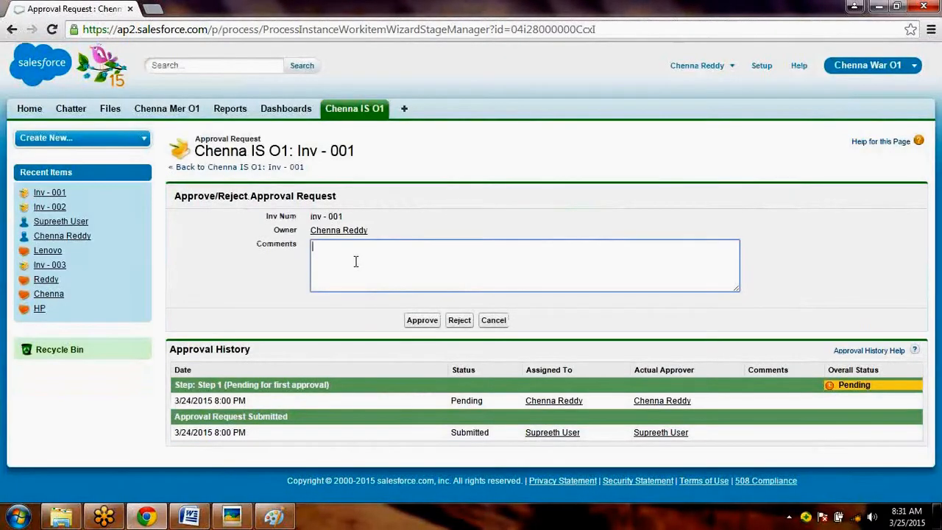
# - Reject the Inv - 001 approval request with the comment "I am Not Ok, Rejecting"
pyautogui.write('I am Not Ok, Reje')
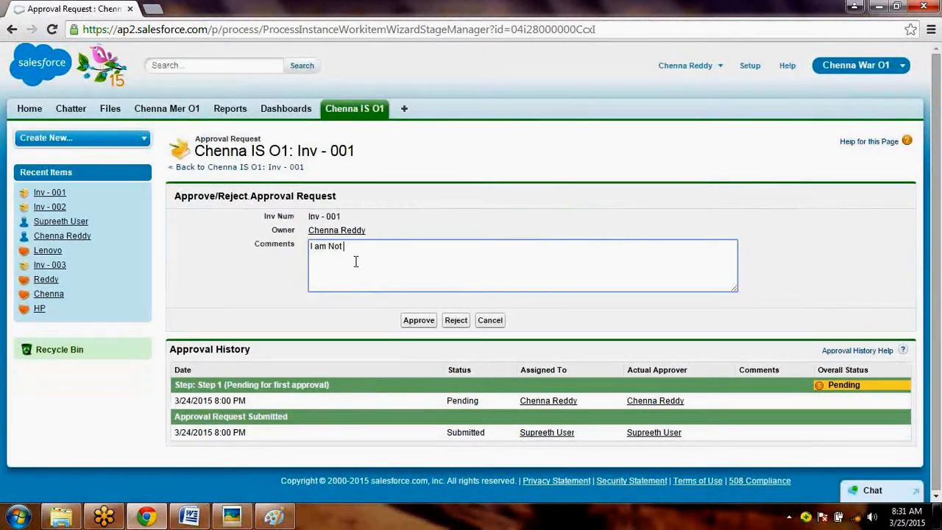
pyautogui.write('cting')
pyautogui.click(456, 321)
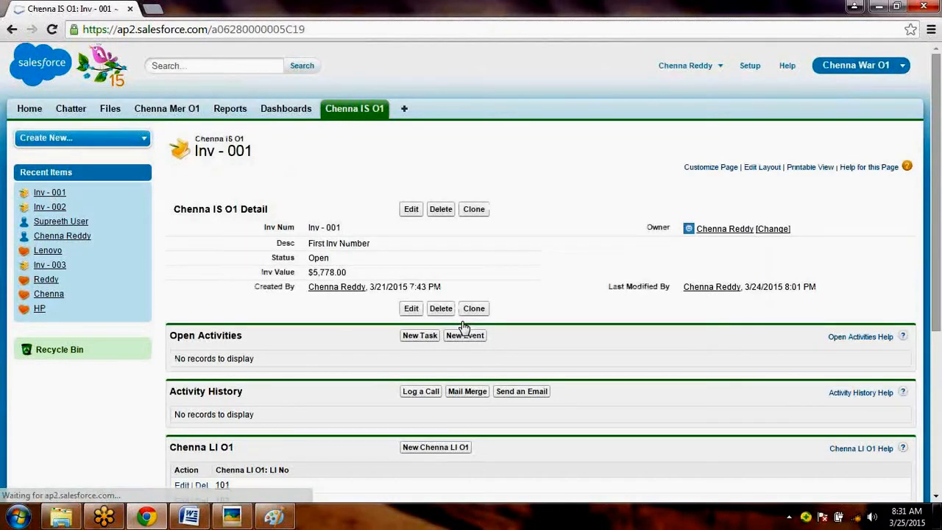
# - Highlight the Status field of Inv - 001 and look through the rejected record
pyautogui.moveTo(272, 258); pyautogui.dragTo(338, 258)
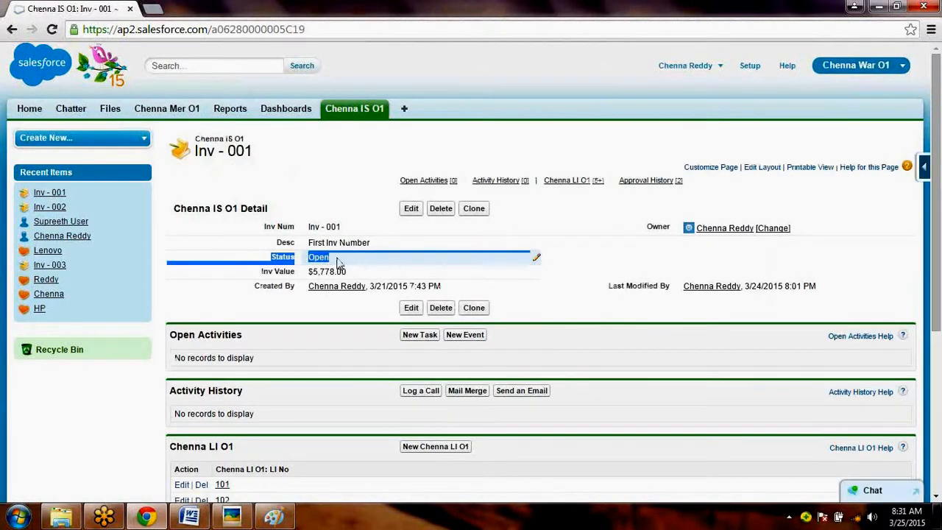
pyautogui.click(930, 468)
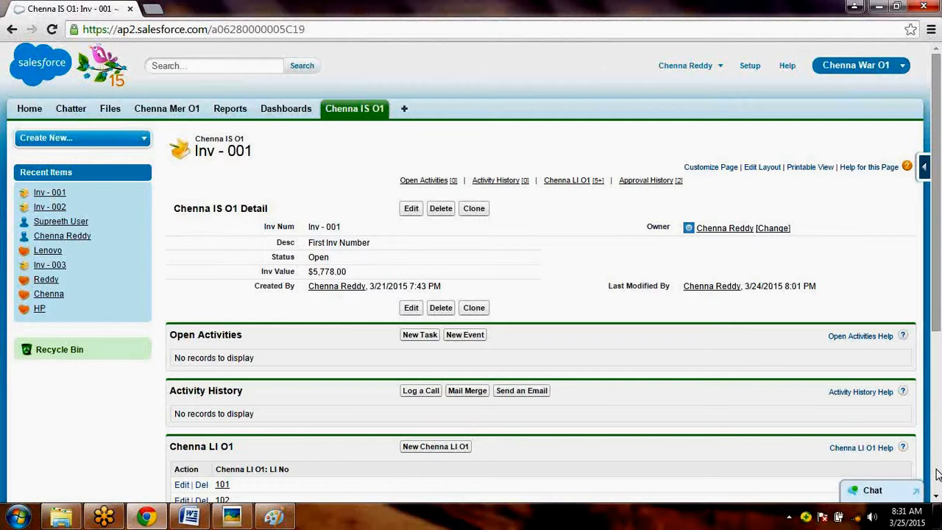
pyautogui.scroll(-4, 936, 474)
pyautogui.scroll(4, 751, 78)
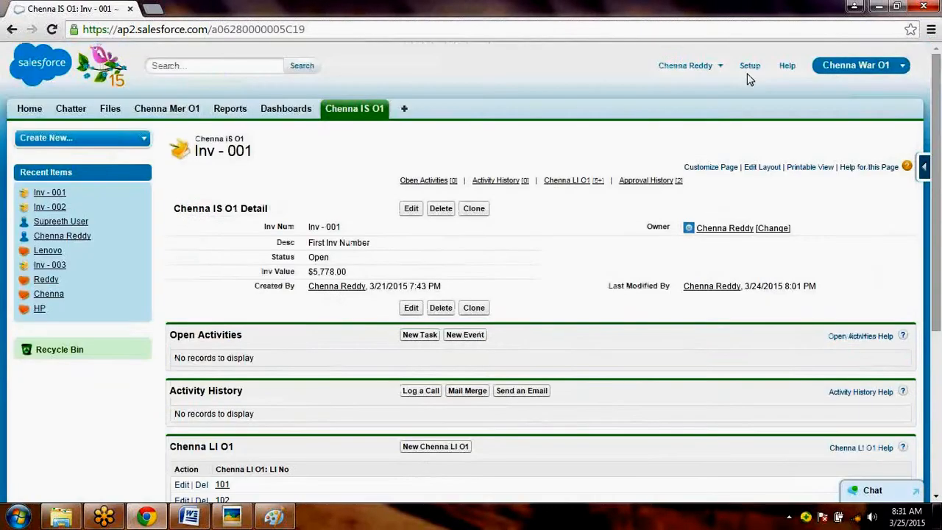
# - Log out, log back in as the submitting user with the account password, and skip the mobile verification registration
pyautogui.click(713, 66)
pyautogui.click(652, 141)
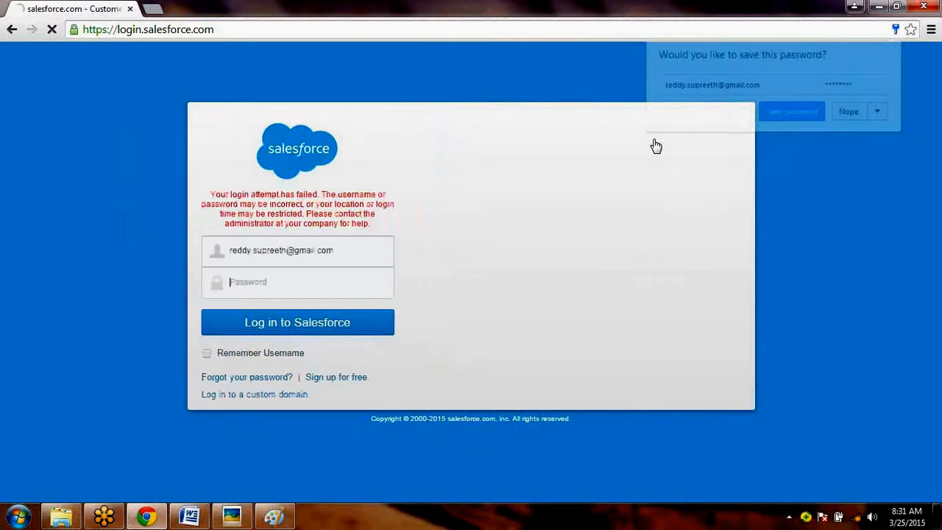
pyautogui.write('********')
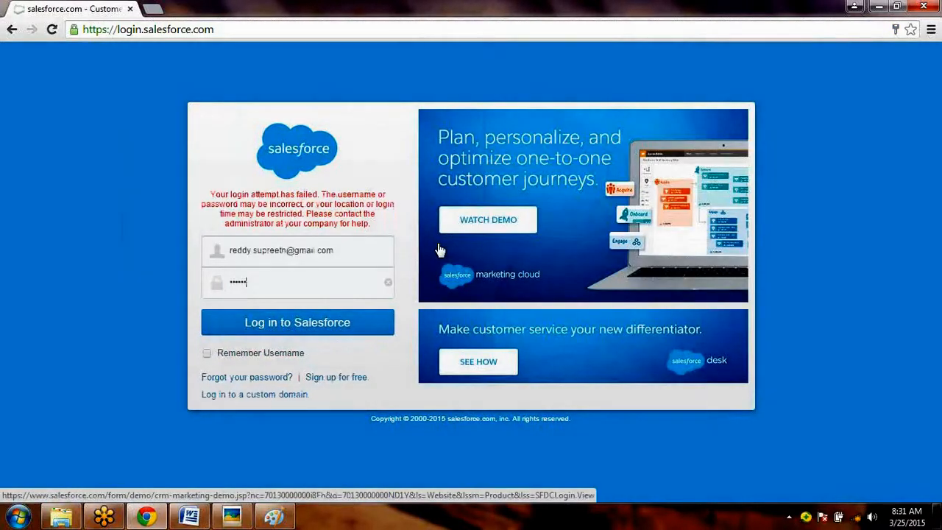
pyautogui.press('Return')
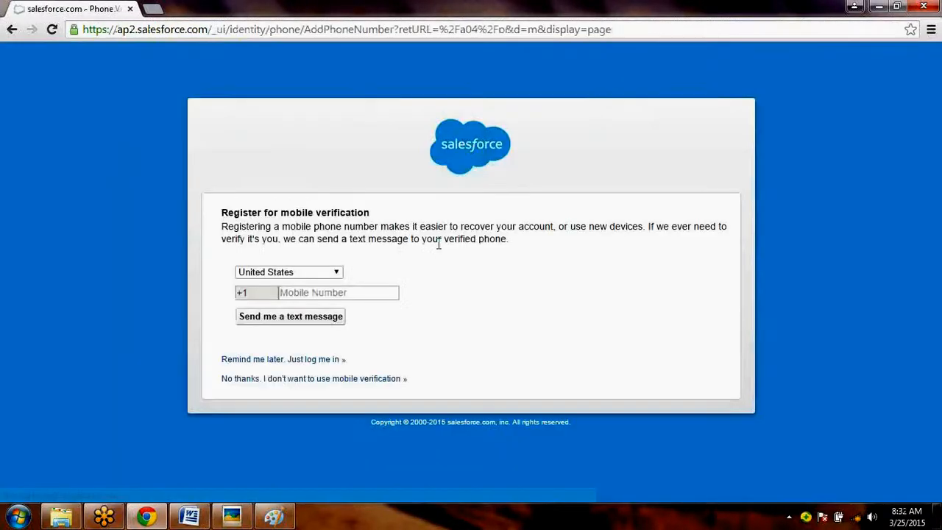
pyautogui.click(300, 361)
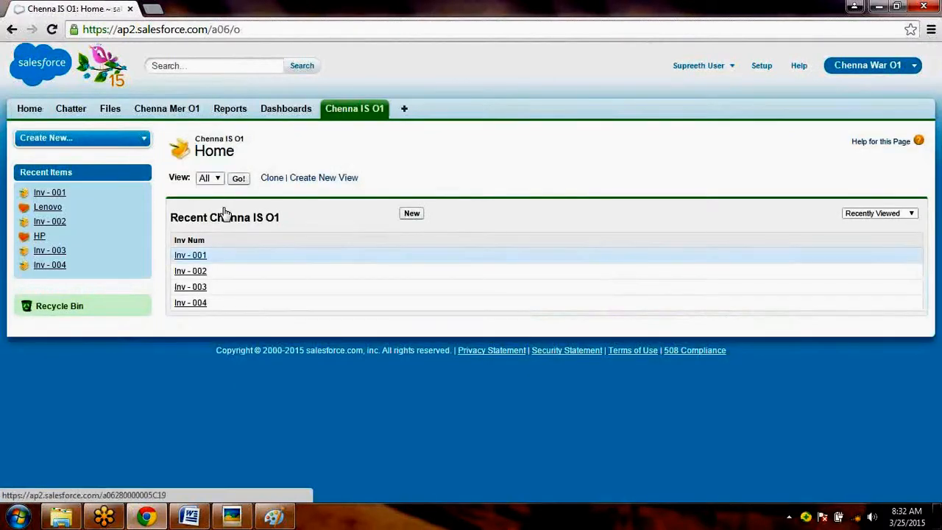
# - Examine the Status and Approval History of the Inv - 001 record, and return to the home page
pyautogui.click(190, 255)
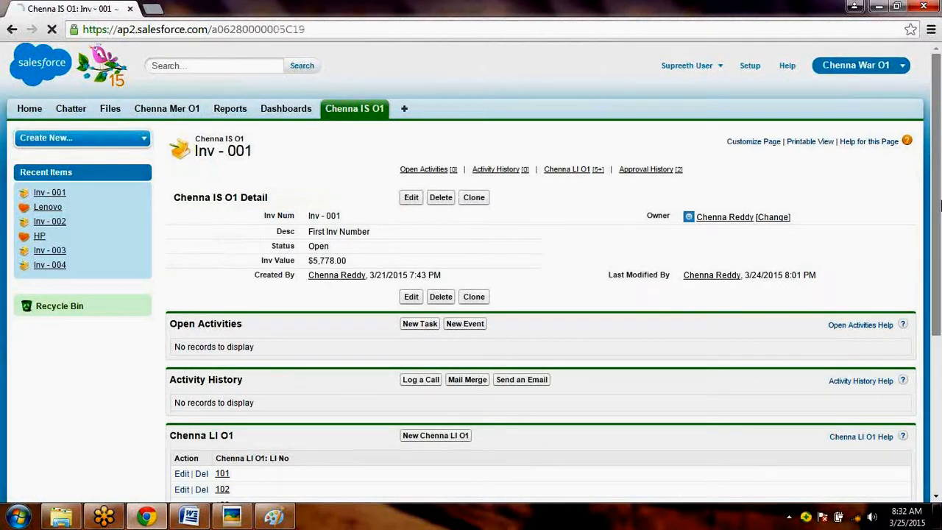
pyautogui.moveTo(940, 206); pyautogui.dragTo(940, 380)
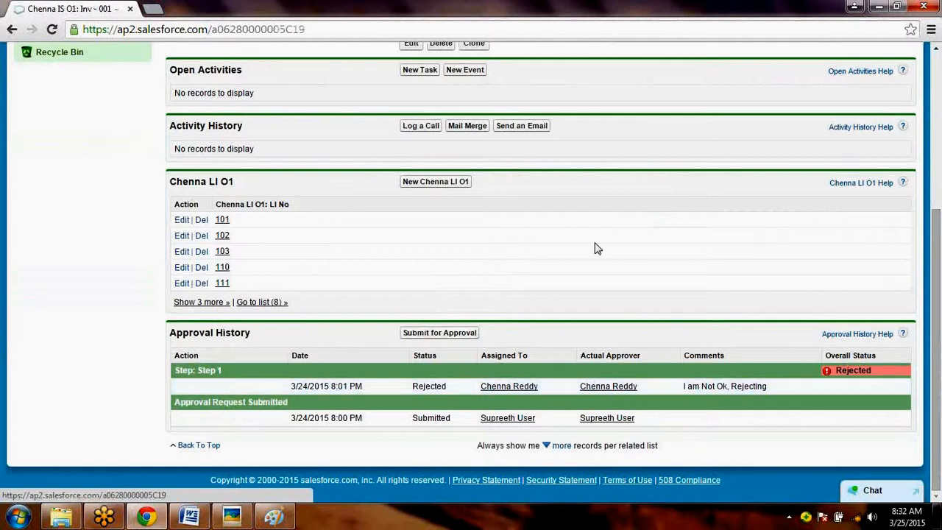
pyautogui.click(938, 125)
pyautogui.moveTo(291, 246); pyautogui.dragTo(349, 246)
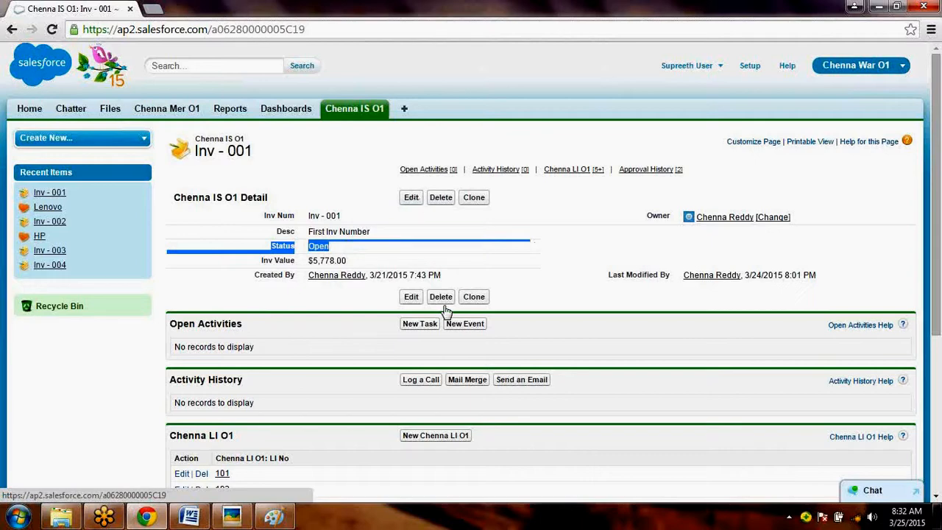
pyautogui.click(938, 419)
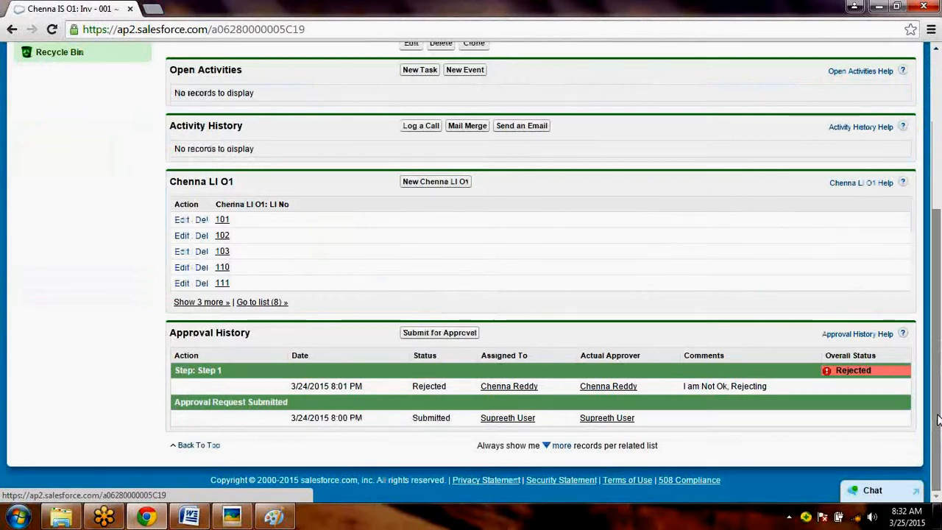
pyautogui.click(934, 197)
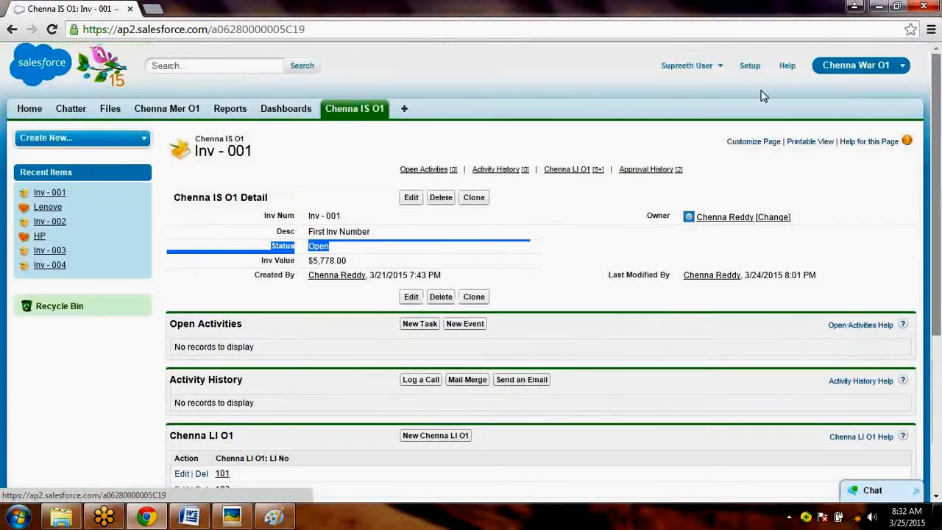
pyautogui.click(28, 109)
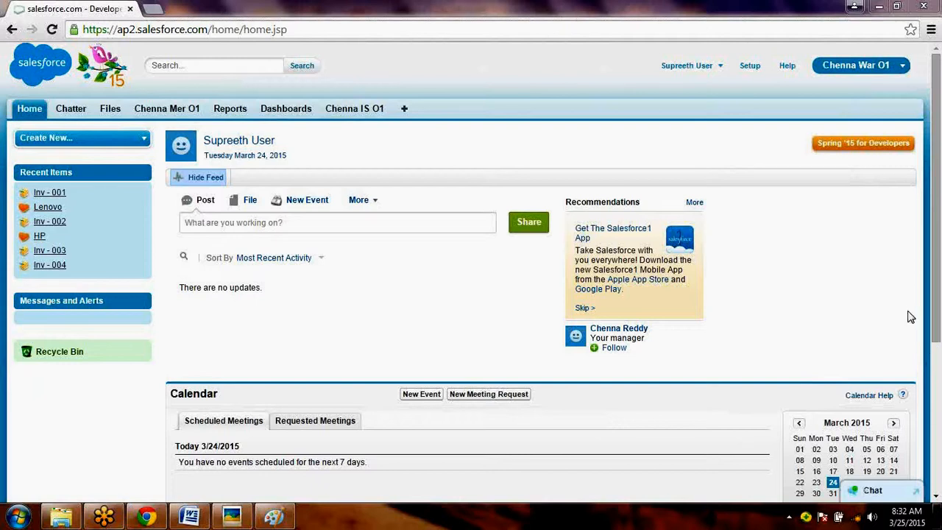
# - Minimize the browser and close the Paint image of the Inv - 002 screenshots without saving it
pyautogui.click(878, 7)
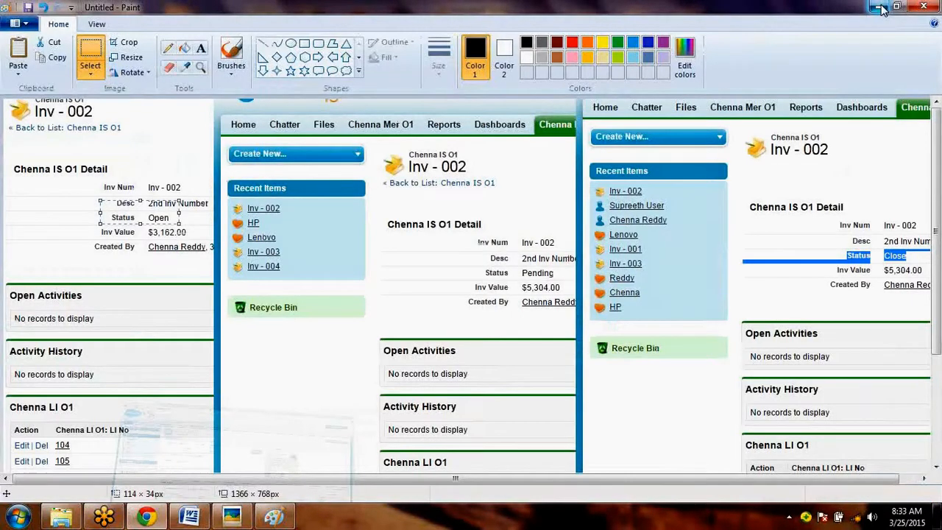
pyautogui.click(923, 6)
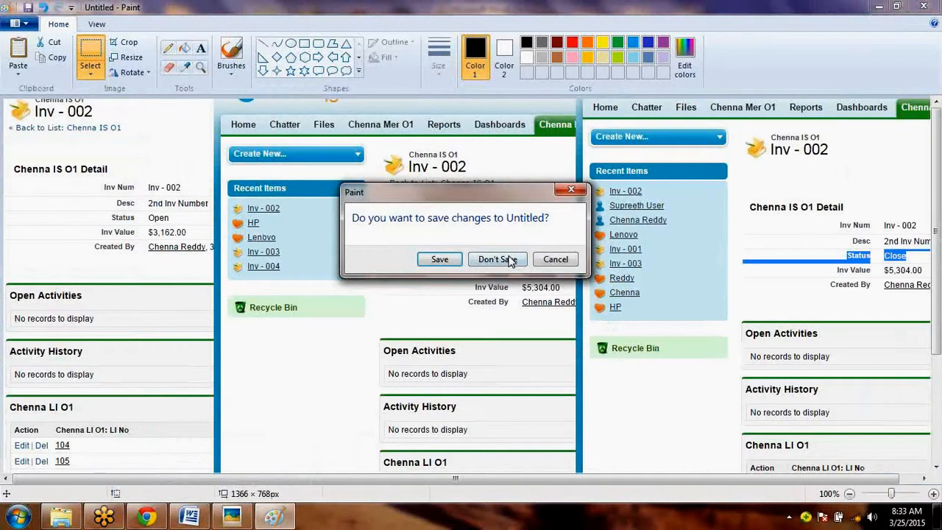
pyautogui.click(510, 260)
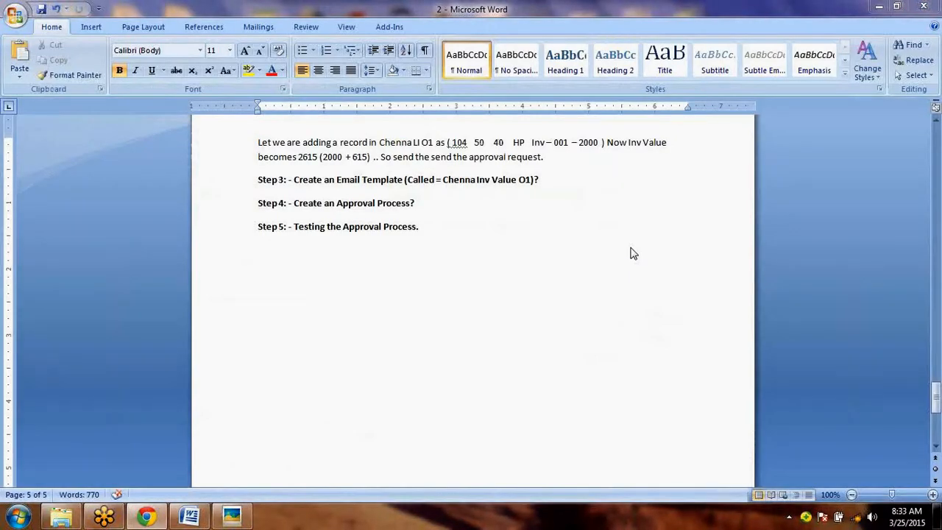
# - Close the Word document 2 and the CC folder window to return to the desktop
pyautogui.click(617, 255)
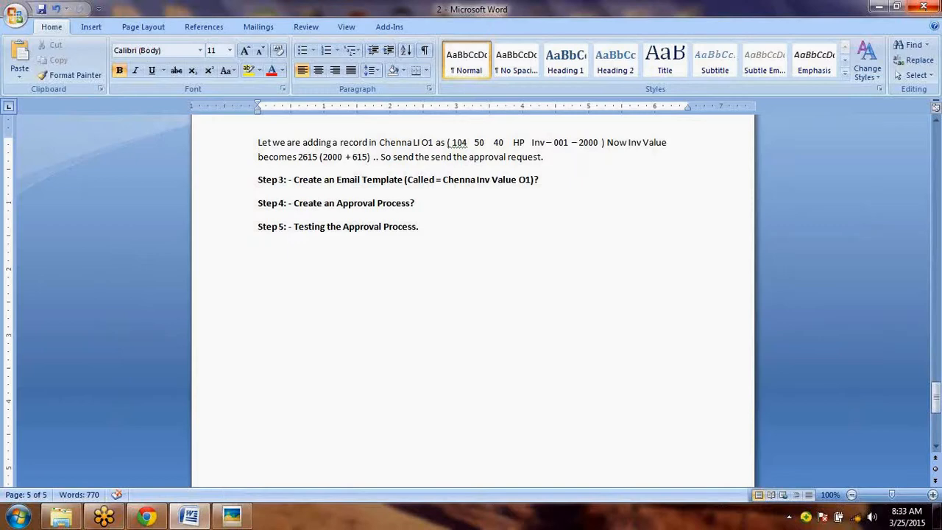
pyautogui.click(924, 8)
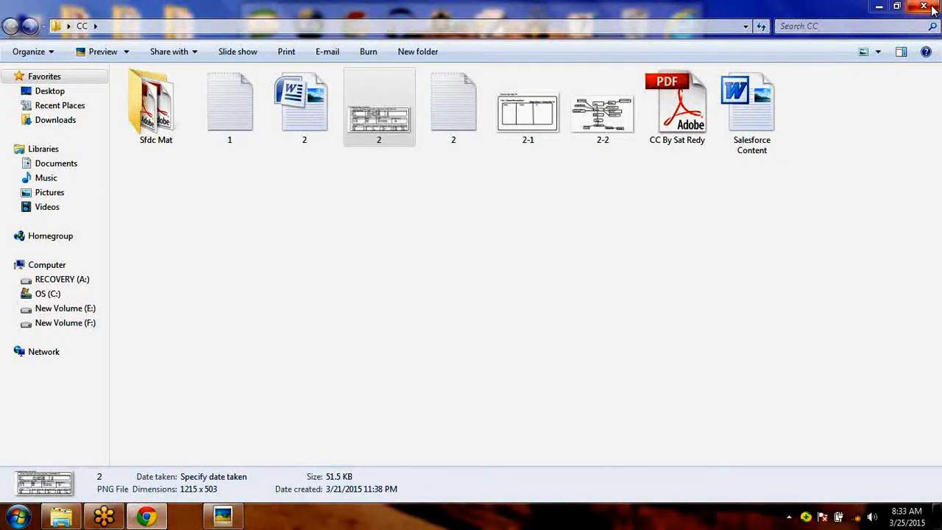
pyautogui.click(931, 7)
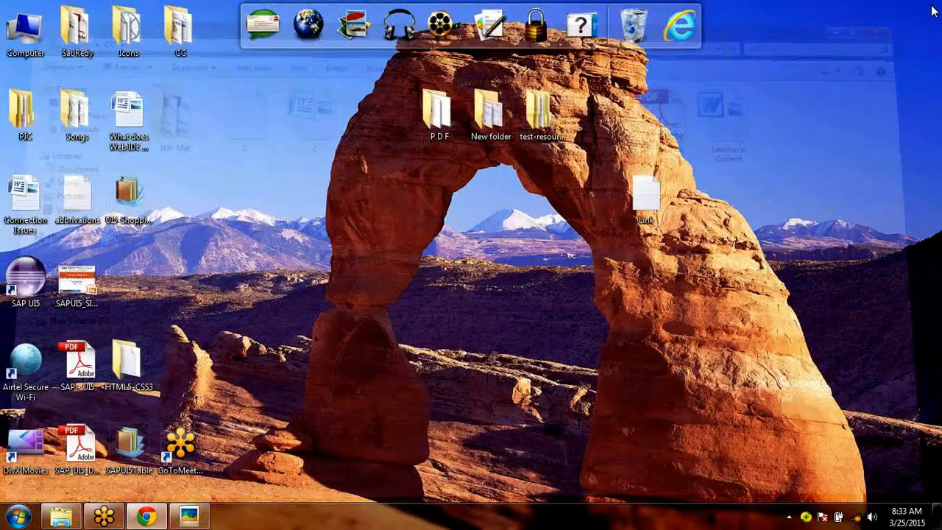